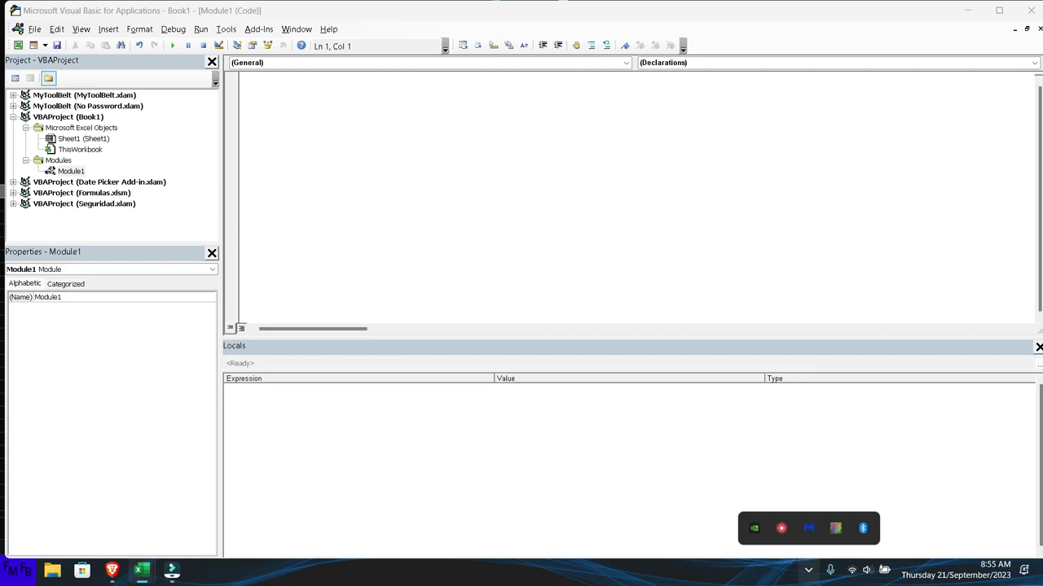
# Create Sub sumc with an answer = MsgBox Yes/No prompt titled 'Single or Multiple columns filter'.
pyautogui.write('sumc')
pyautogui.press('Return')
pyautogui.write('answer=')
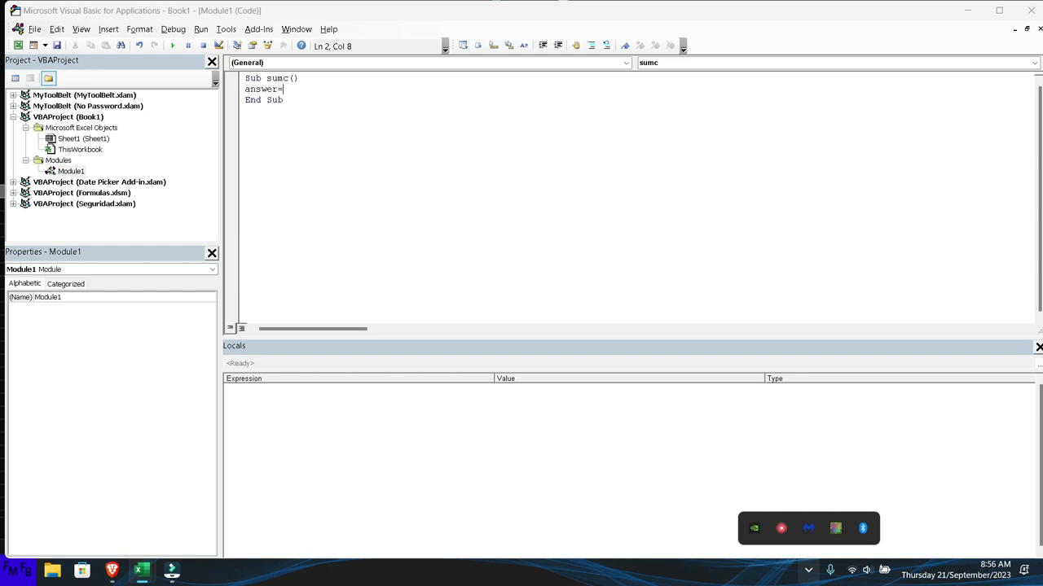
pyautogui.write('msgbox("Select yes ')
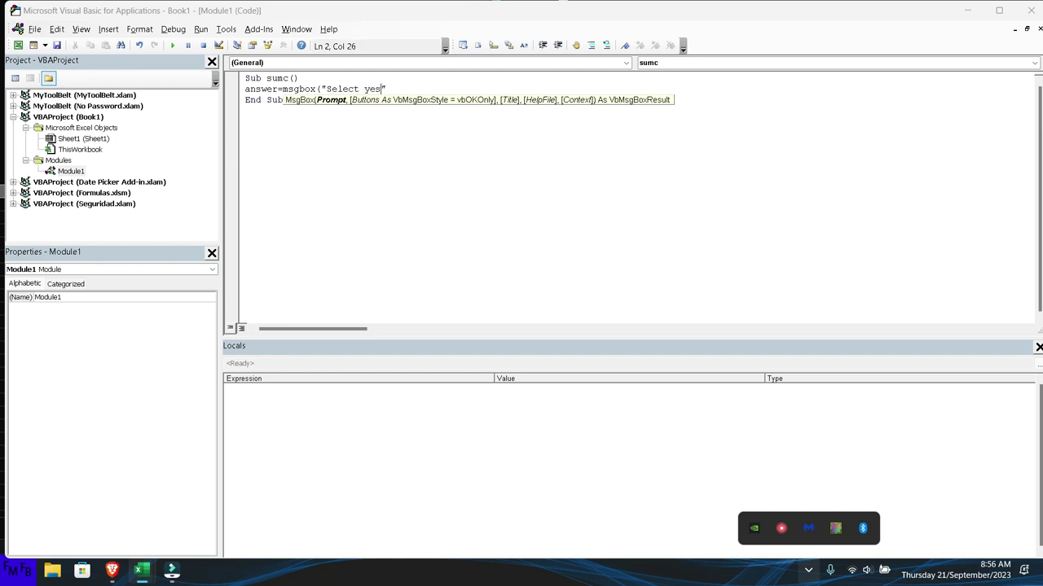
pyautogui.write('if you want to filter multiple options in the same column or ')
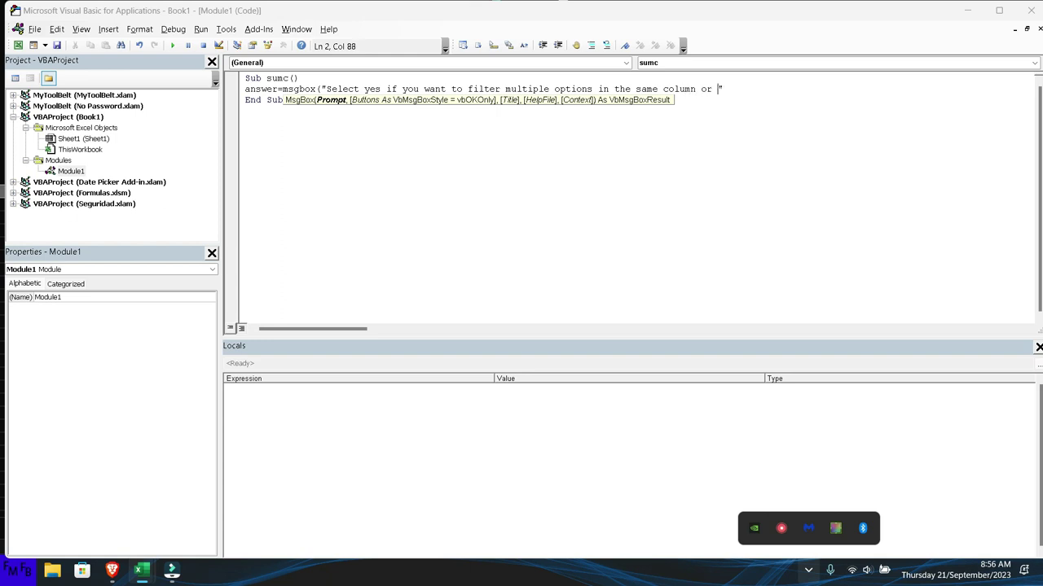
pyautogui.write('No ')
pyautogui.write('if ')
pyautogui.write('you want to filter multiple colu')
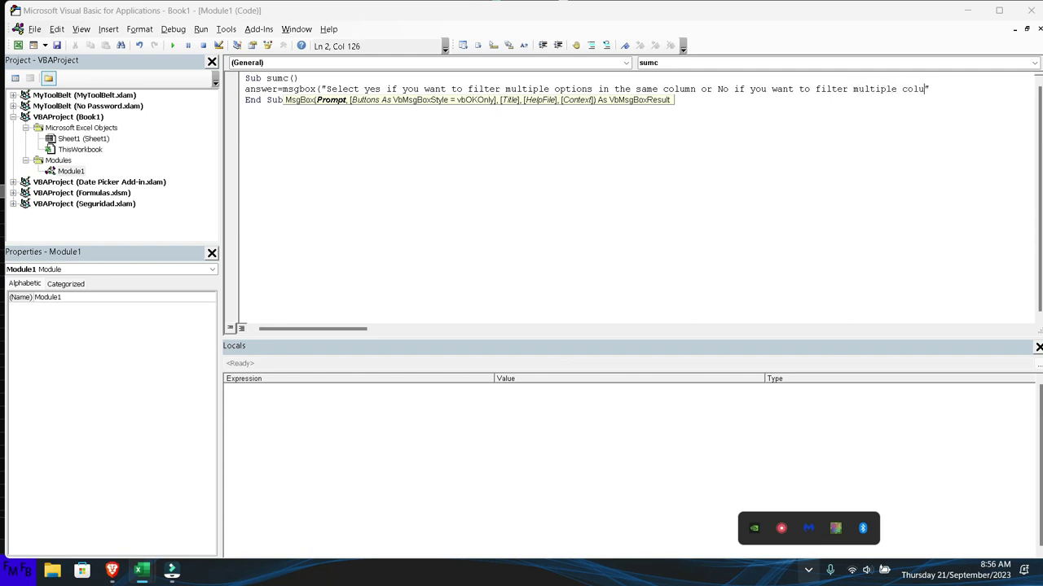
pyautogui.write('mns')
pyautogui.write(',')
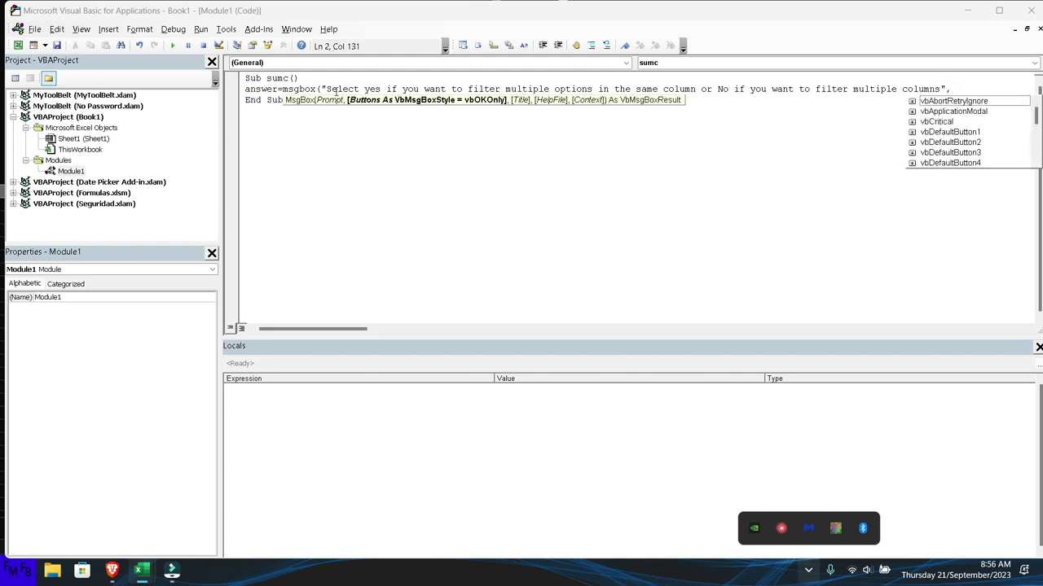
pyautogui.write('vbyes')
pyautogui.press('Tab')
pyautogui.write(',')
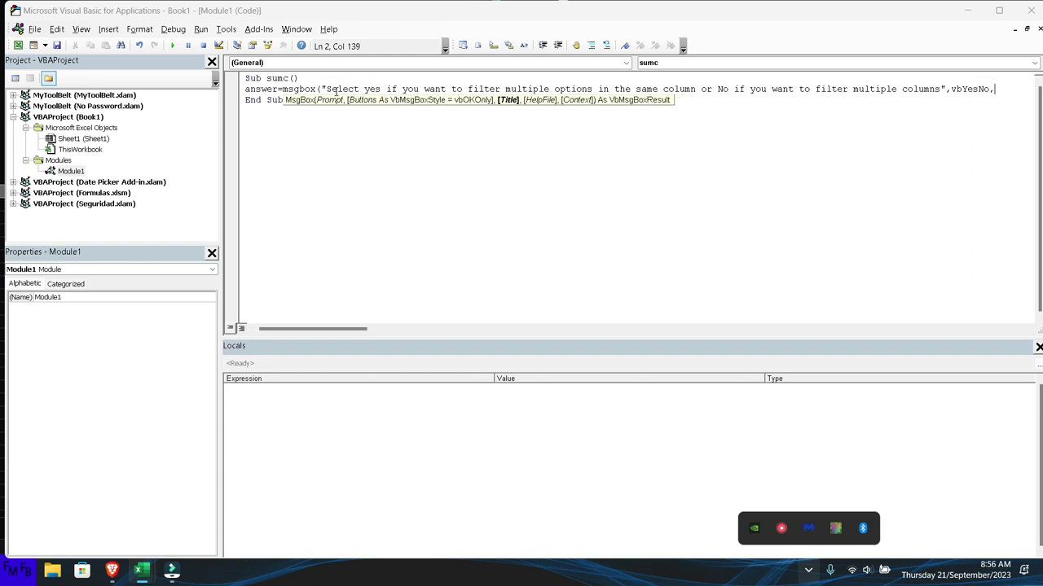
pyautogui.write('""')
pyautogui.write('Sin')
pyautogui.write('gle ')
pyautogui.write('or ')
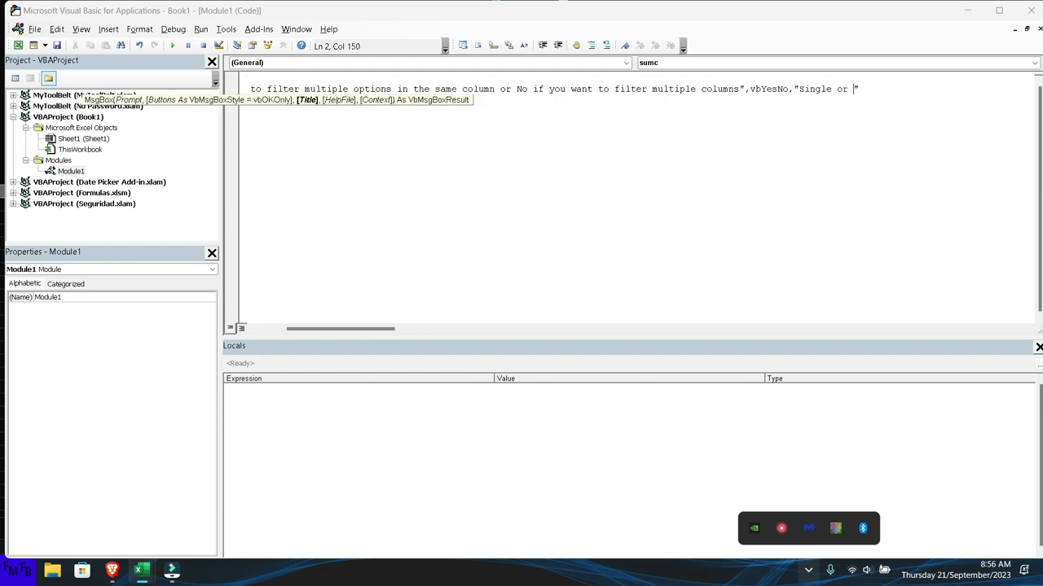
pyautogui.write('Multiple columns filter')
pyautogui.press('Right')
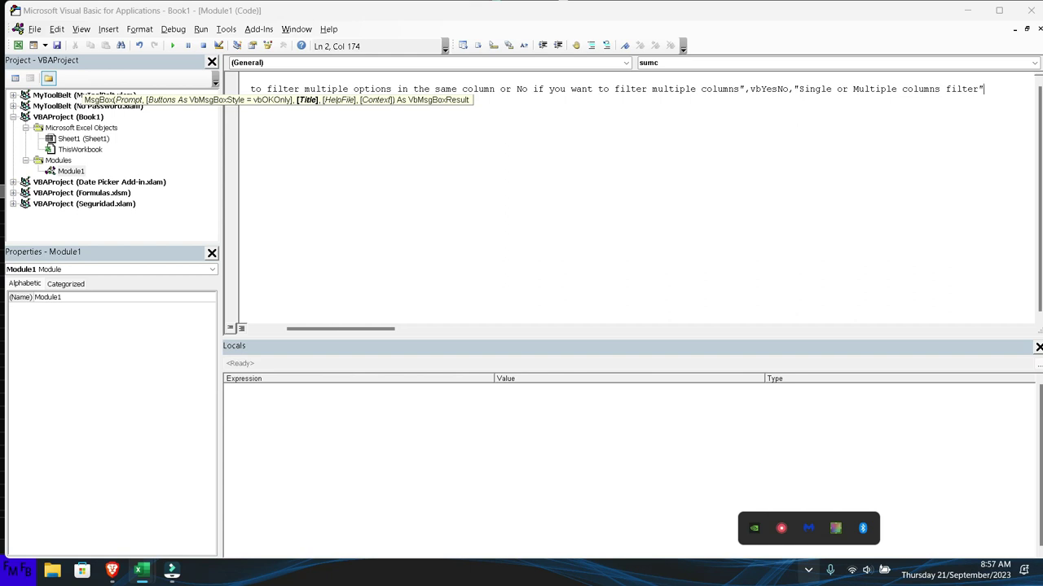
pyautogui.write(')')
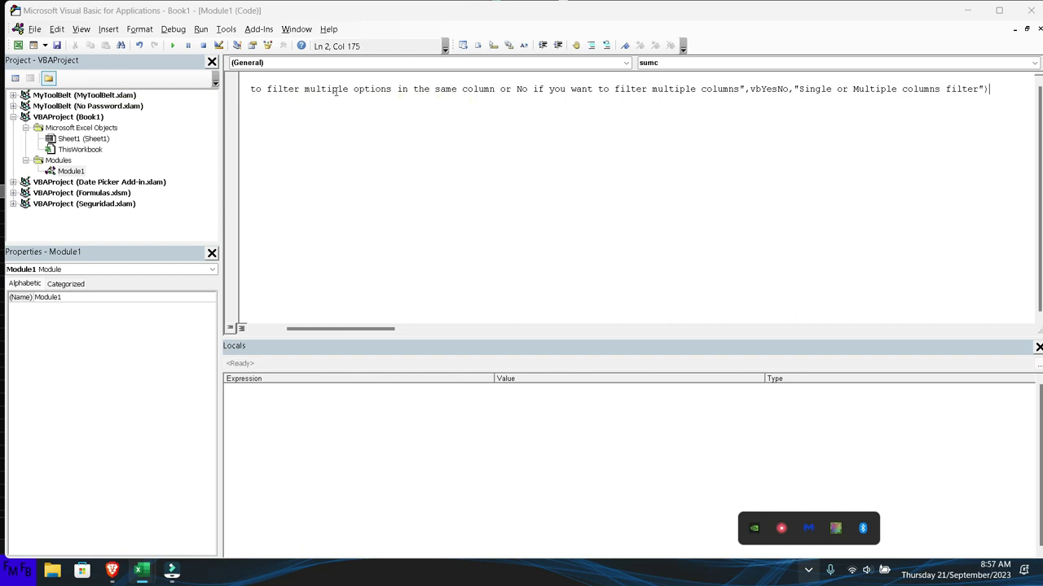
pyautogui.press('Return')
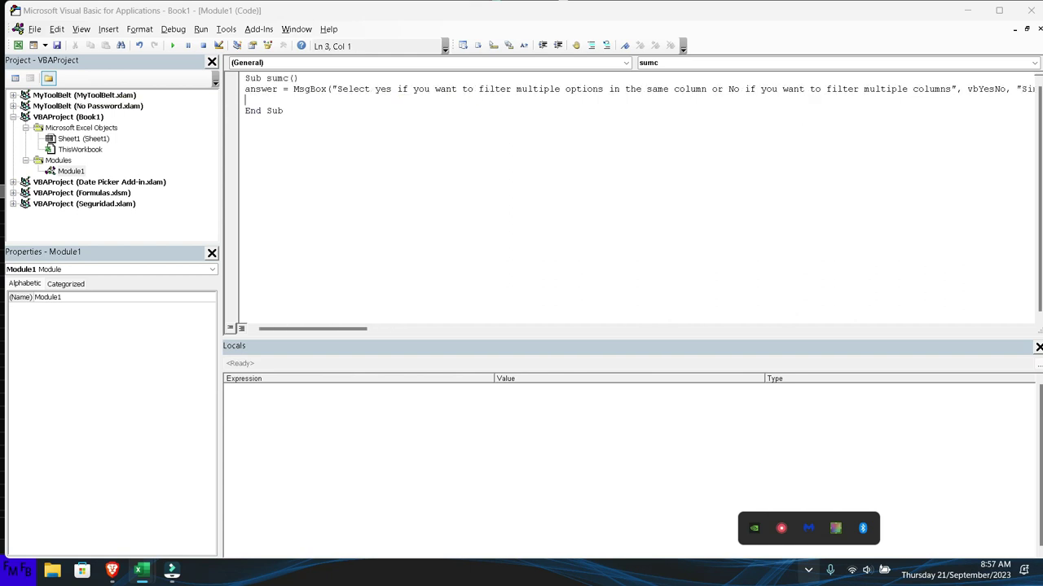
# Write rng1 = InputBox prompting 'Select Range to place the result' with Type 8, then start If answer=vbYes Then.
pyautogui.write('rng1=inputbox(Title:=""')
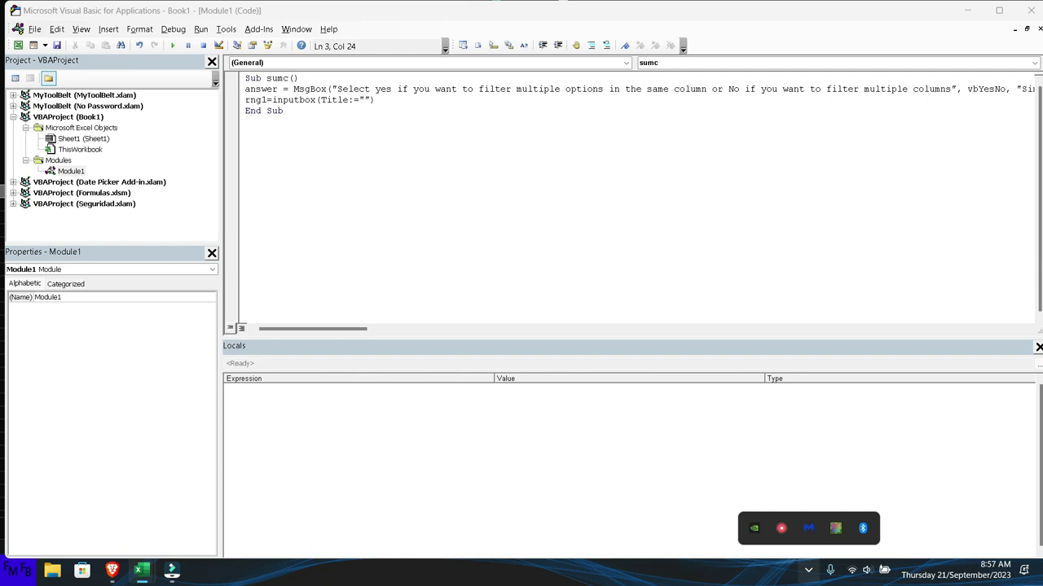
pyautogui.write('Select the ')
pyautogui.write('Range to place the resul')
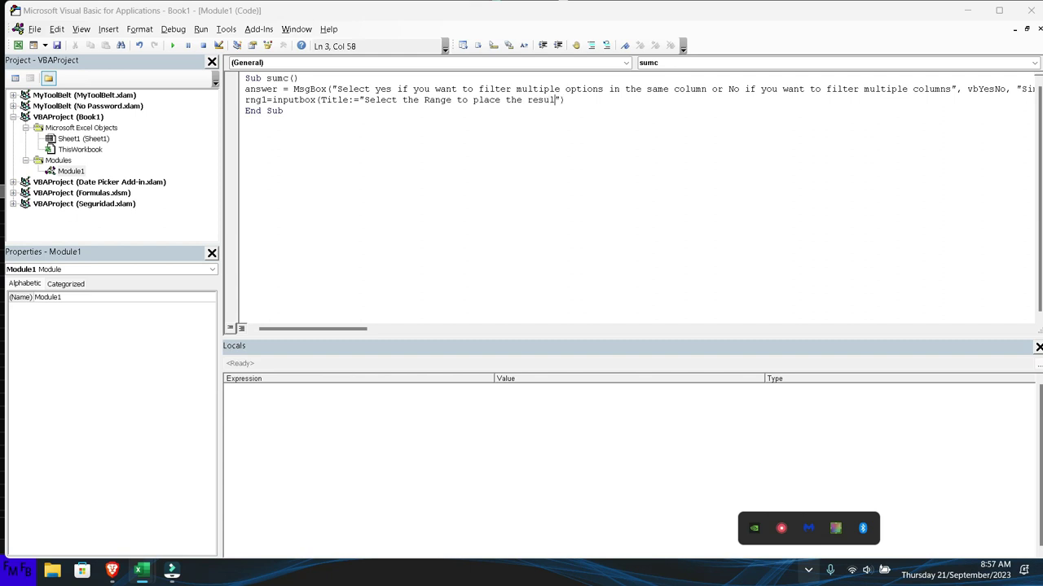
pyautogui.write('t')
pyautogui.press('Right')
pyautogui.write(',Prompt')
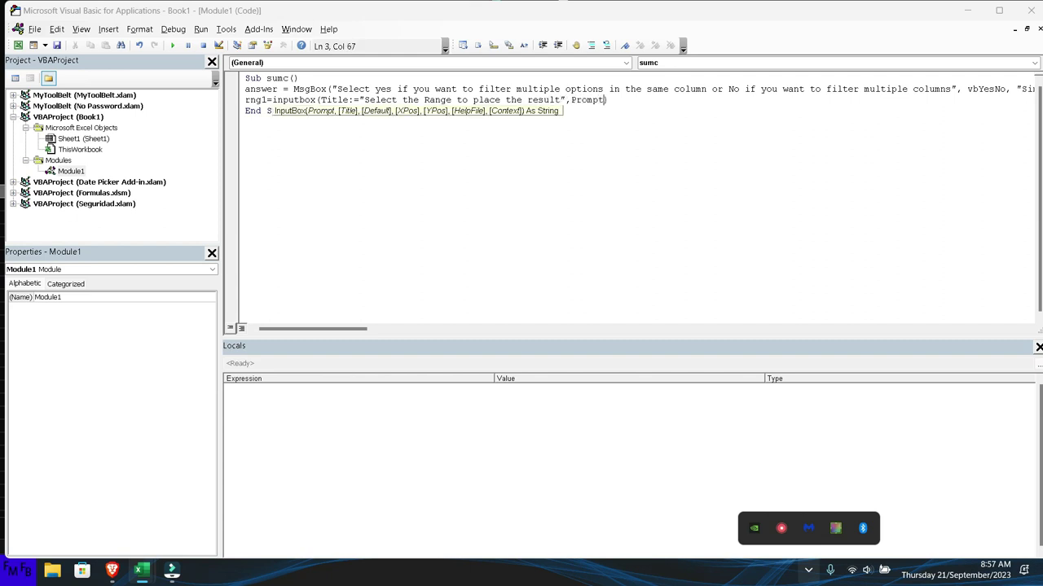
pyautogui.write(':=""Select Range to place the result')
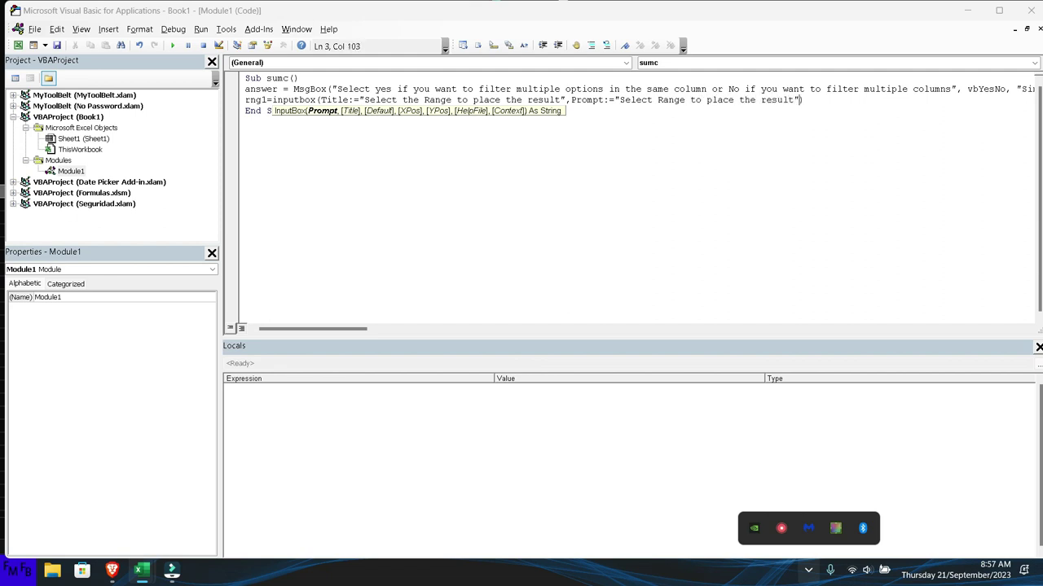
pyautogui.write(',Ty')
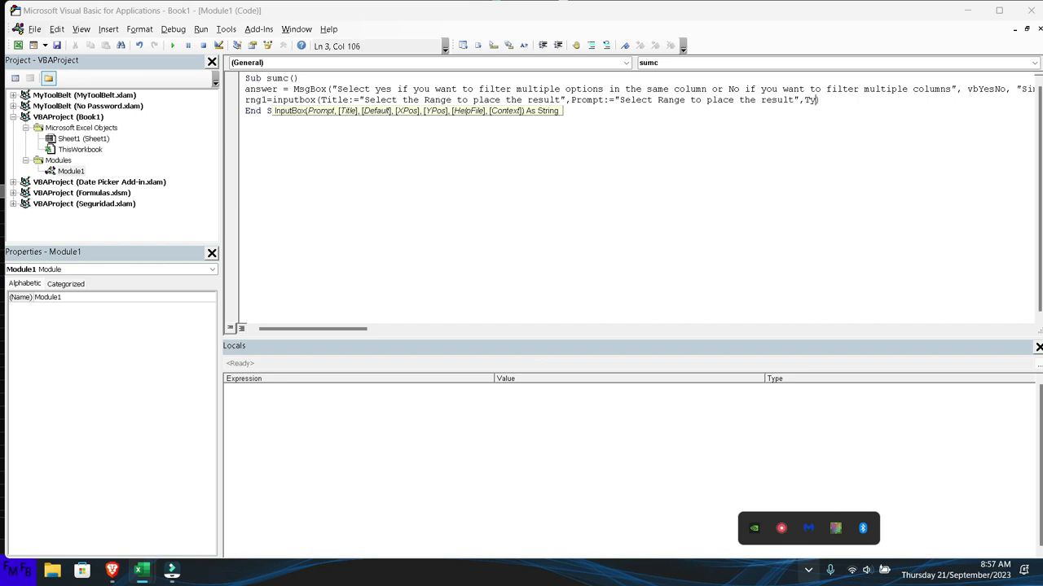
pyautogui.write('pe:=8')
pyautogui.write(')')
pyautogui.press('Return')
pyautogui.write('if answer=vb')
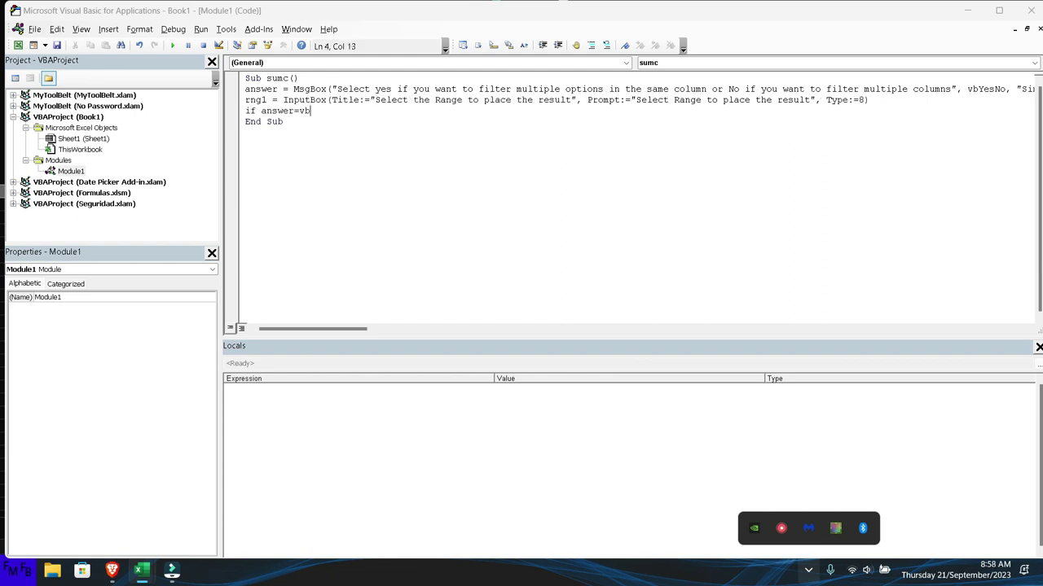
pyautogui.write('yes then')
# Add the ElseIf answer = vbNo Then branch and close the block with End If.
pyautogui.press('Return')
pyautogui.press('Return')
pyautogui.write('else')
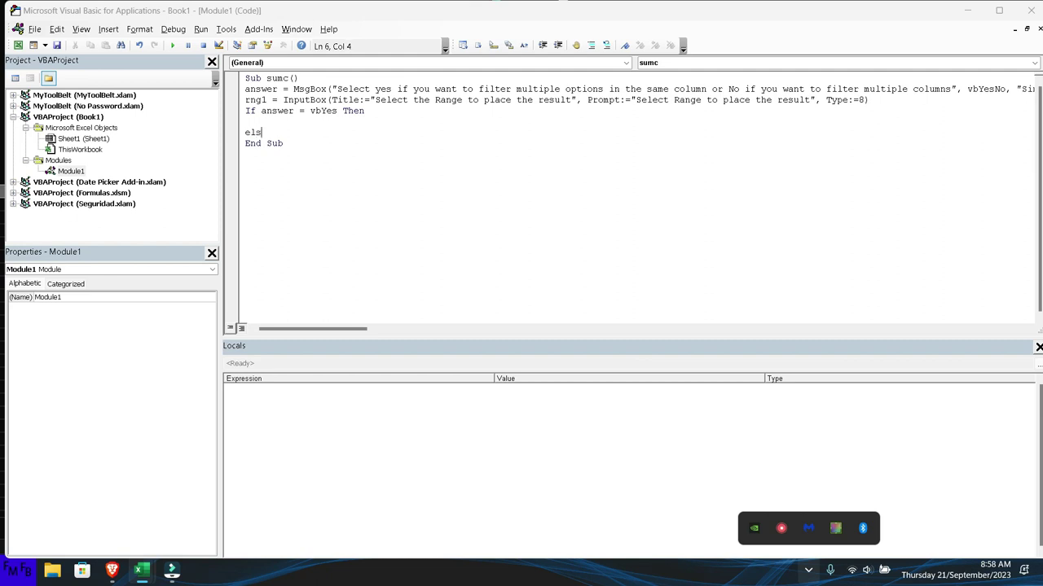
pyautogui.press('BackSpace')
pyautogui.write('if answer=')
pyautogui.write('vbno then')
pyautogui.press('Return')
pyautogui.press('Return')
pyautogui.write('ens')
pyautogui.press('BackSpace')
pyautogui.write('d if')
pyautogui.press('Up')
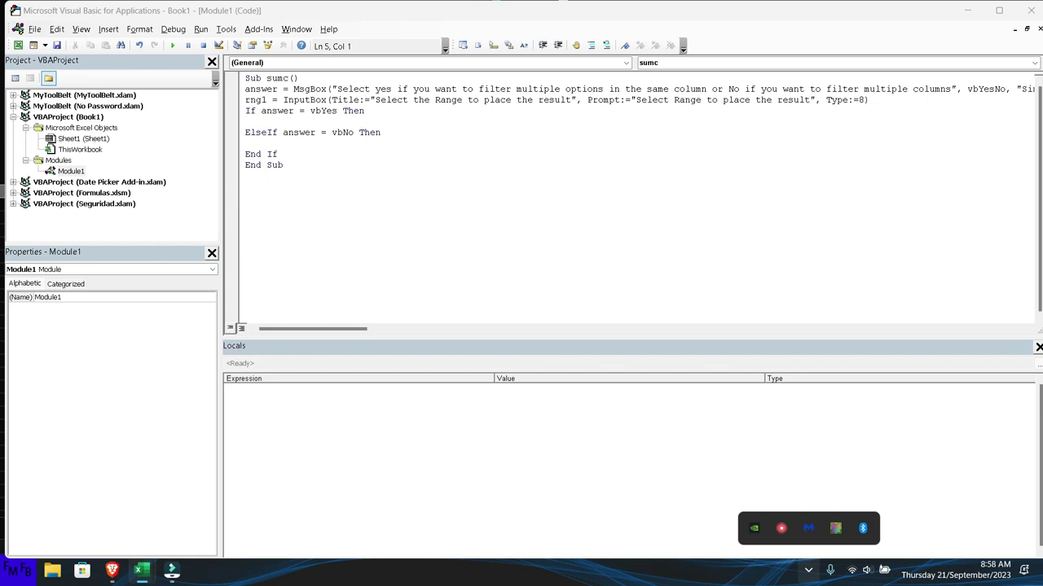
# Start rng2 under the Yes branch and declare Dim rng1 As Range below the Sub header.
pyautogui.write('rng')
pyautogui.write('2')
pyautogui.press('Up')
pyautogui.press('Up')
pyautogui.press('Up')
pyautogui.press('Up')
pyautogui.press('Right')
pyautogui.press('Right')
pyautogui.press('Right')
pyautogui.press('Right')
pyautogui.press('Right')
pyautogui.press('Right')
pyautogui.press('Return')
pyautogui.write('dim rng1')
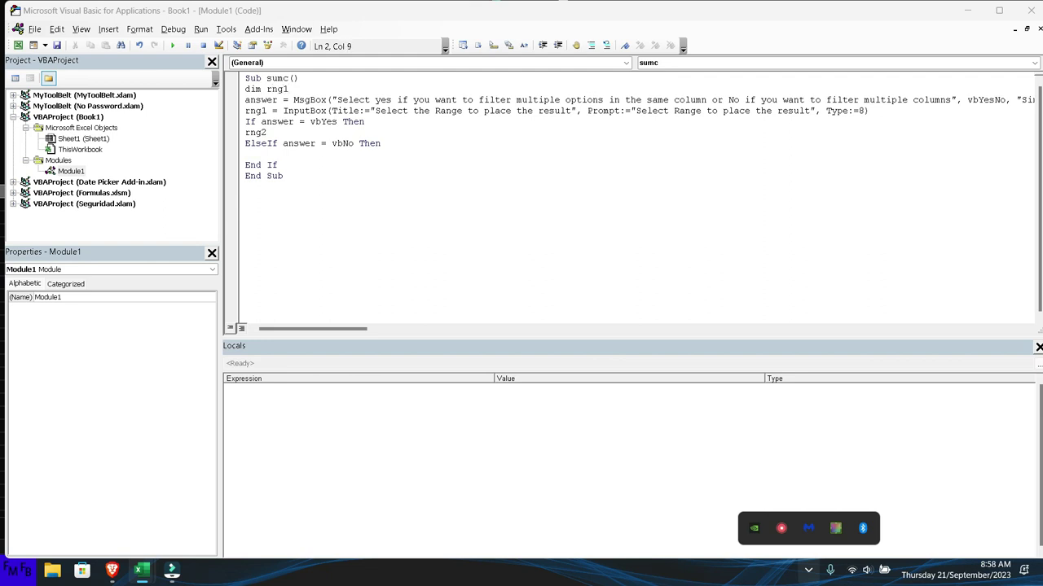
pyautogui.write(' as ')
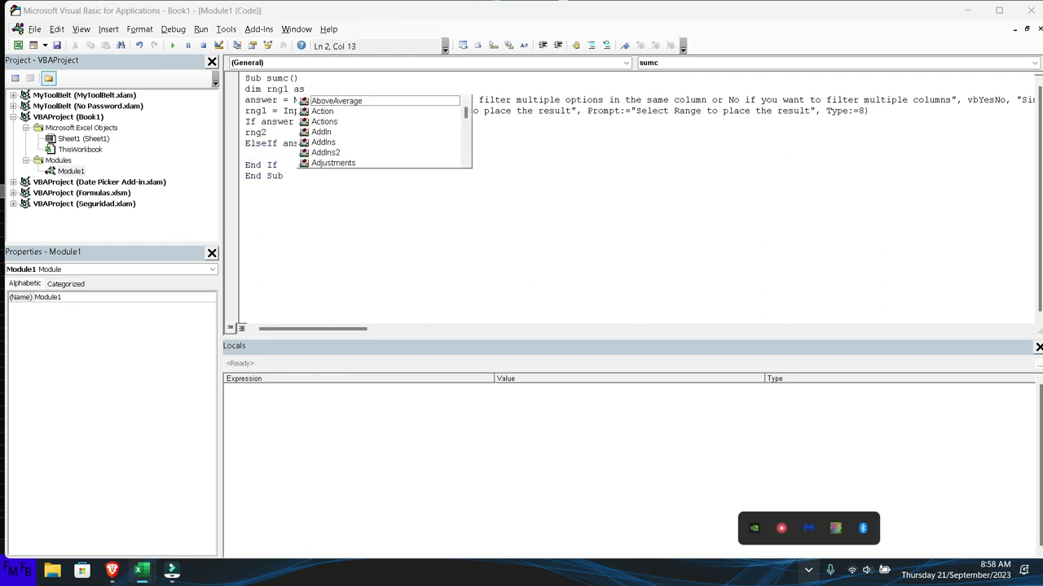
pyautogui.write('Range')
# Extend the declaration to include rng2, rng3 and valor As Range.
pyautogui.press('Escape')
pyautogui.write(', rng2 a')
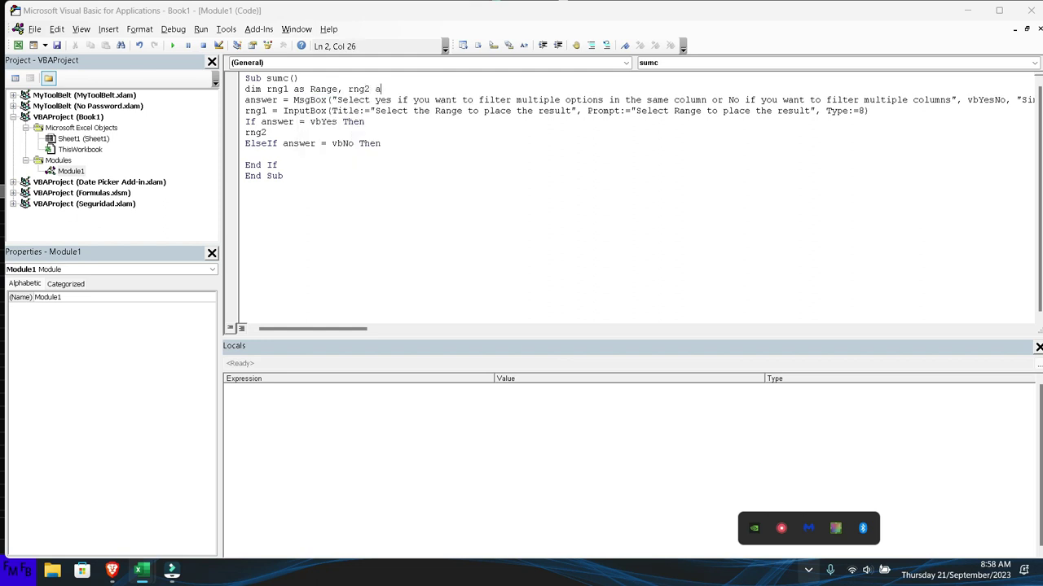
pyautogui.write('s range')
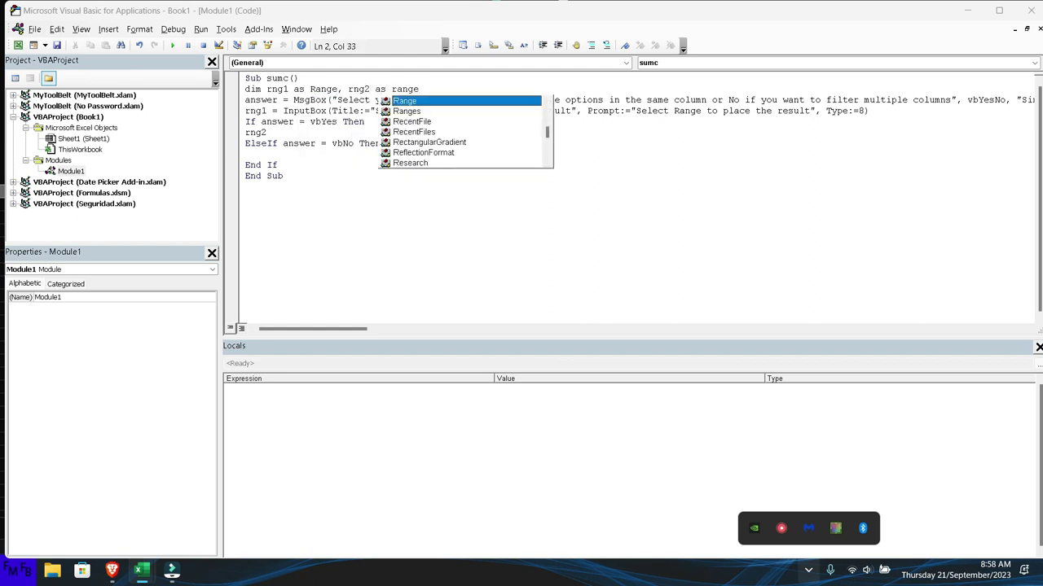
pyautogui.write(', rn')
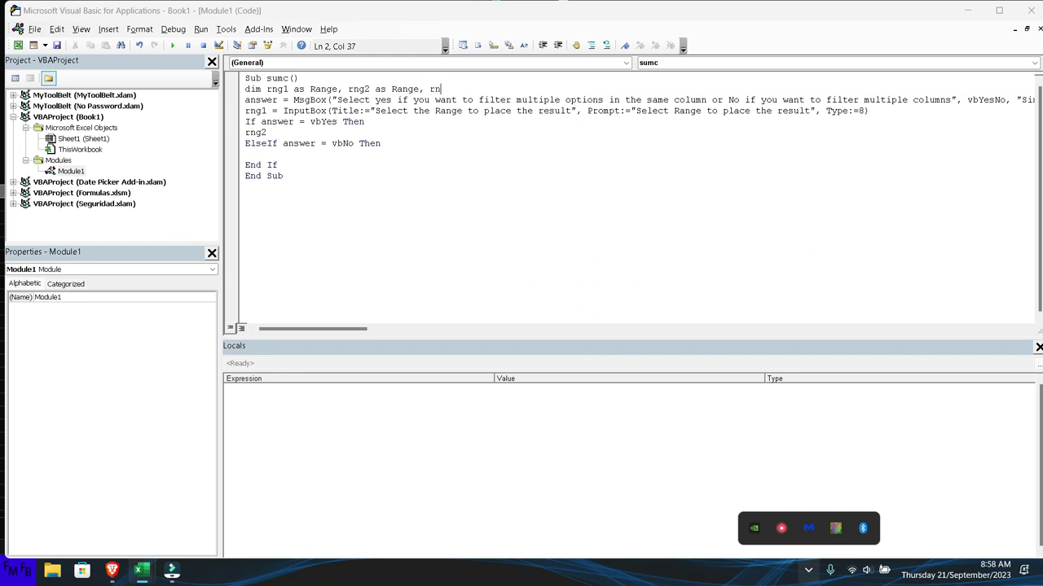
pyautogui.write('g3 as ')
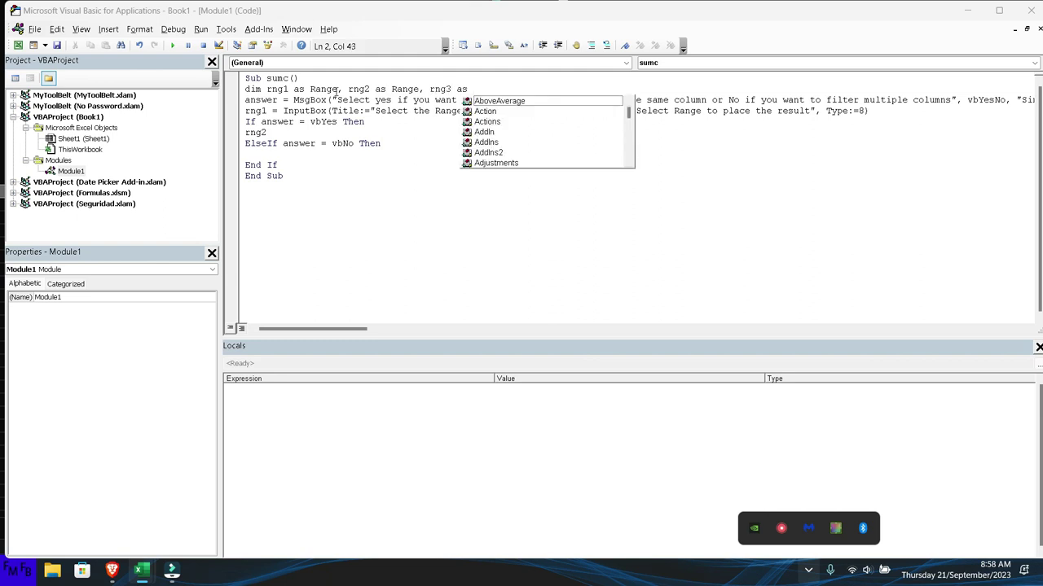
pyautogui.write('range')
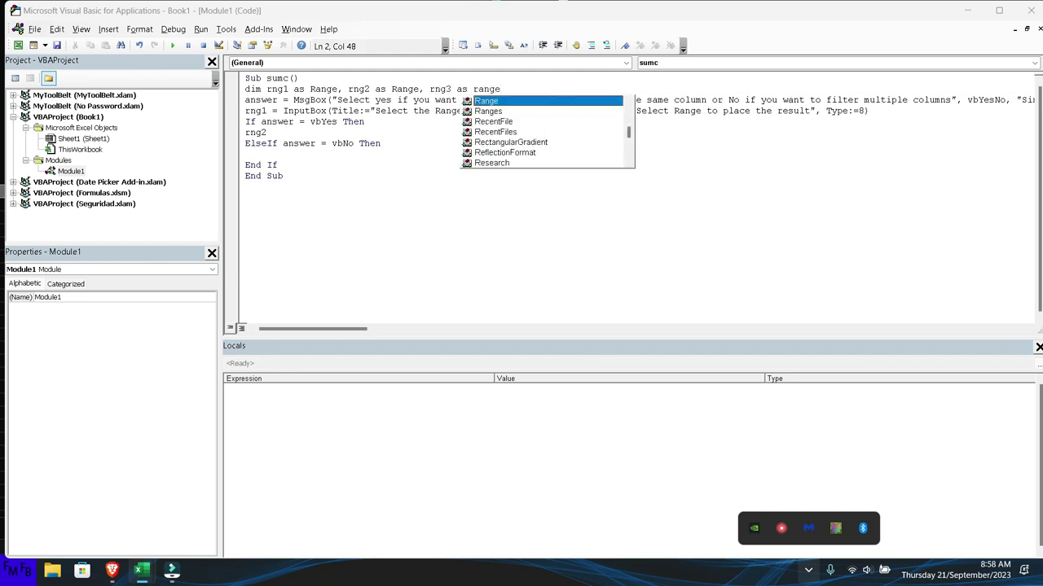
pyautogui.write(', valor as range')
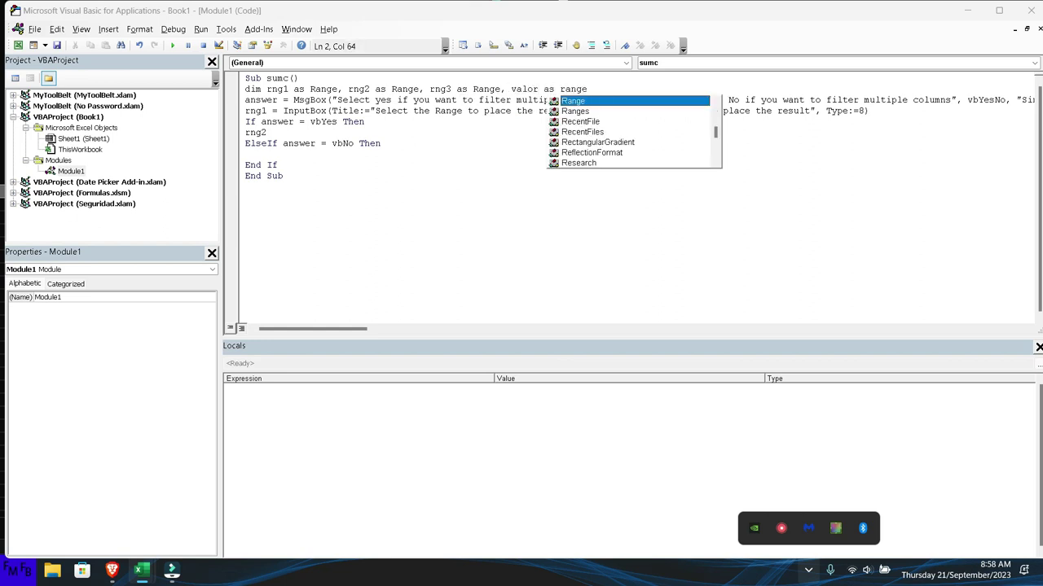
pyautogui.press('Escape')
# Prefix the rng1 and rng2 assignment lines with Set.
pyautogui.press('Down')
pyautogui.press('Down')
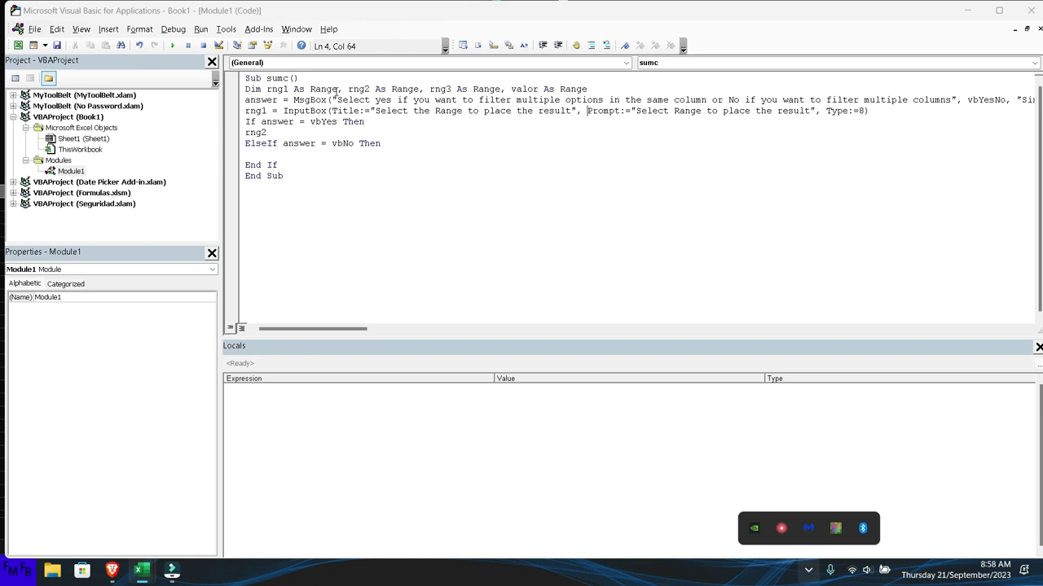
pyautogui.press('Home')
pyautogui.write('Set')
pyautogui.press('Down')
pyautogui.click(267, 132)
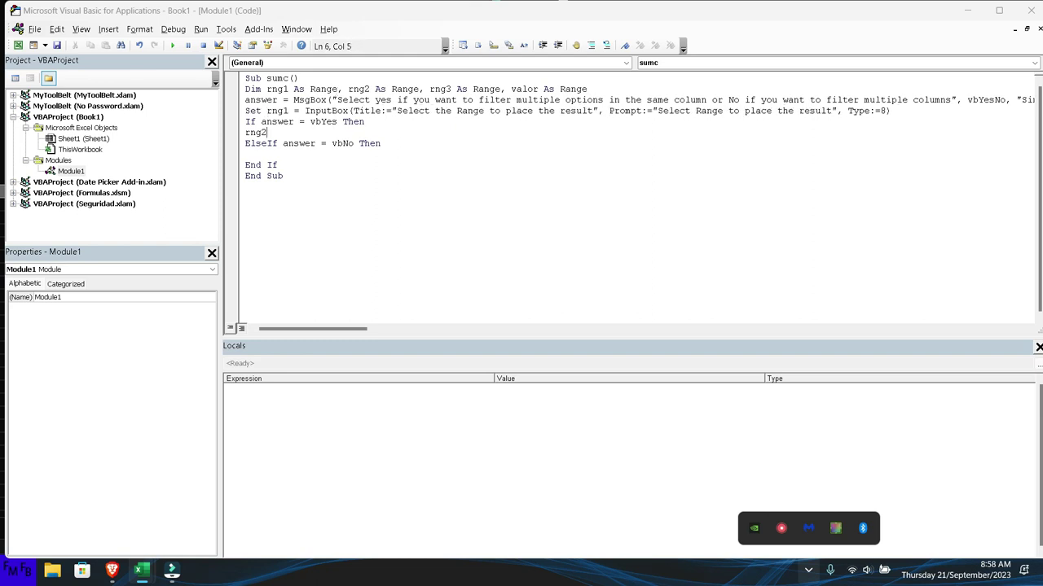
pyautogui.press('Home')
pyautogui.write('set')
# Make rng2 an InputBox titled 'Select range to filter'.
pyautogui.press('End')
pyautogui.write('=')
pyautogui.write('input')
pyautogui.write('box()')
pyautogui.press('Left')
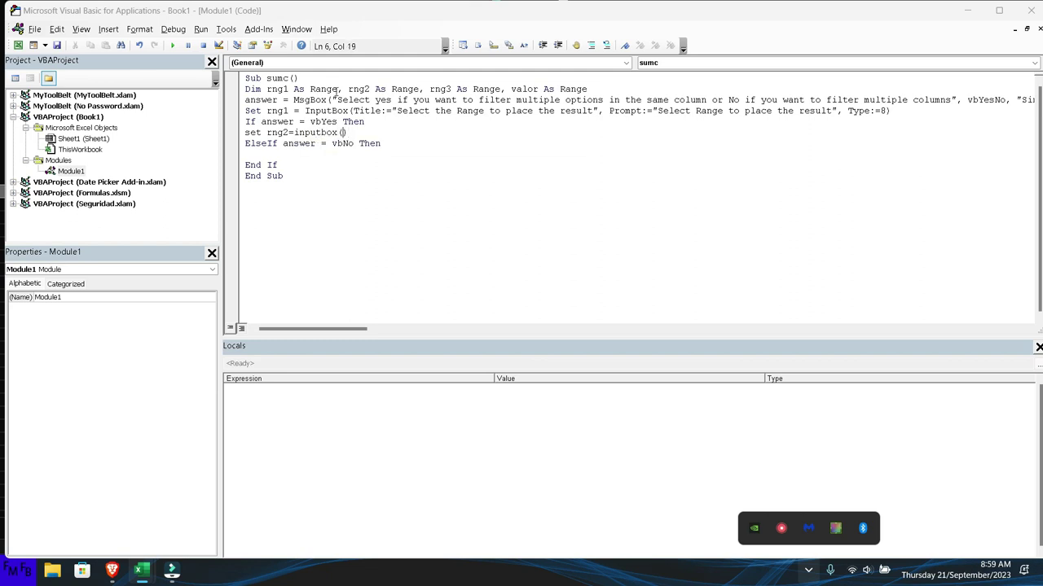
pyautogui.write('Title=')
pyautogui.press('BackSpace')
pyautogui.write(':="S')
pyautogui.write('elect t')
pyautogui.press('BackSpace')
pyautogui.write('range to filter')
# Add prompt 'Select a range to filter' and Type:=8 to rng2, then begin valor's InputBox titled 'Select a value to filter by'.
pyautogui.press('Right')
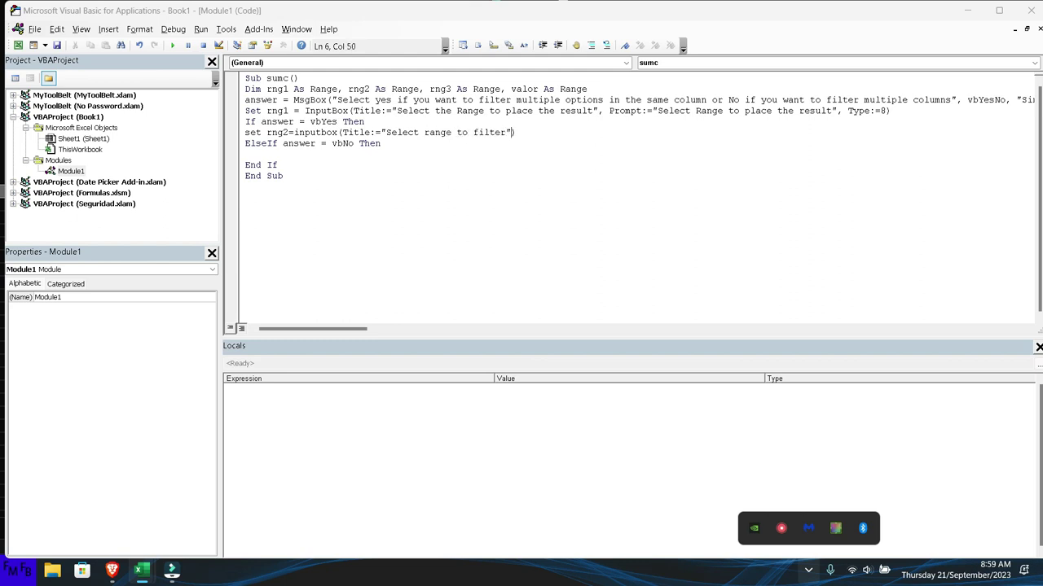
pyautogui.write(',Prompt:')
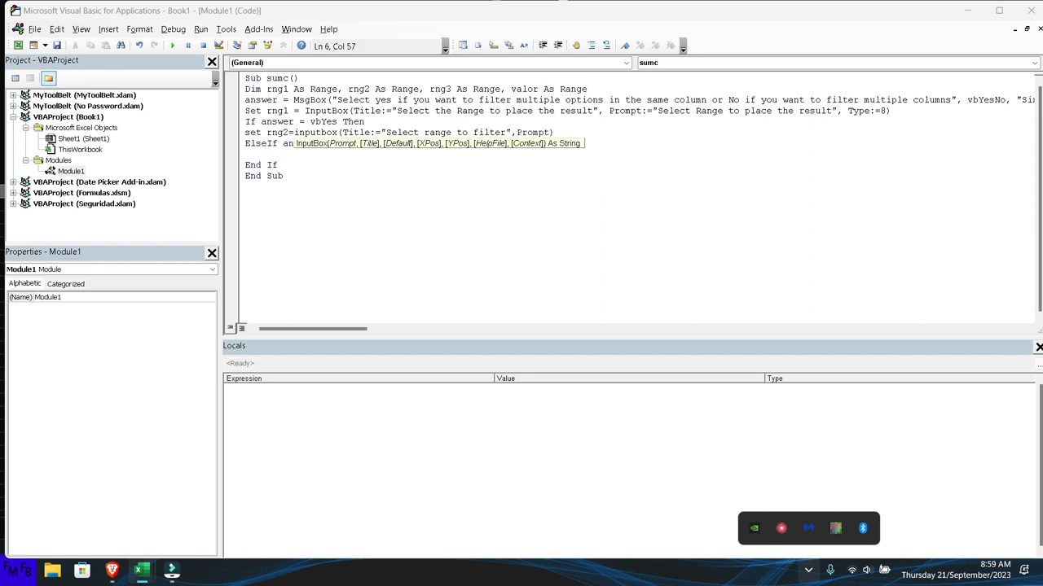
pyautogui.write('=""')
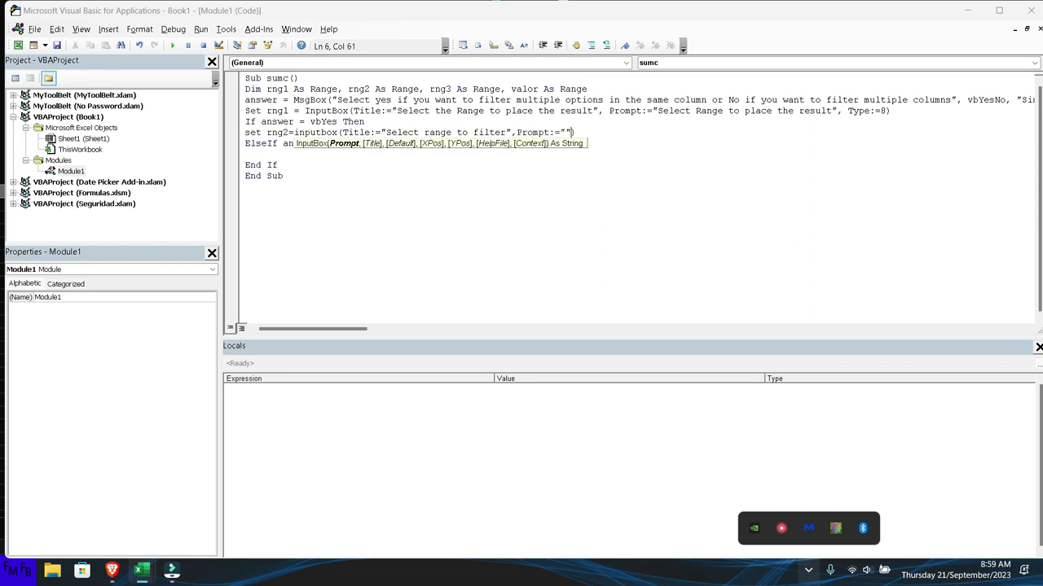
pyautogui.press('Left')
pyautogui.write('Select a ran')
pyautogui.write('ge to filter"')
pyautogui.write(',Type:=8')
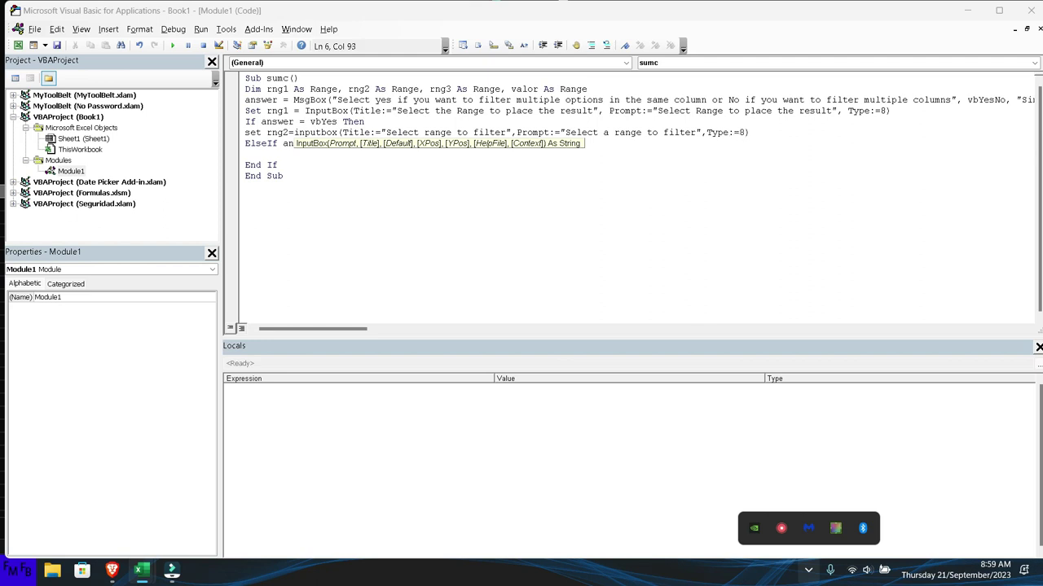
pyautogui.press('Escape')
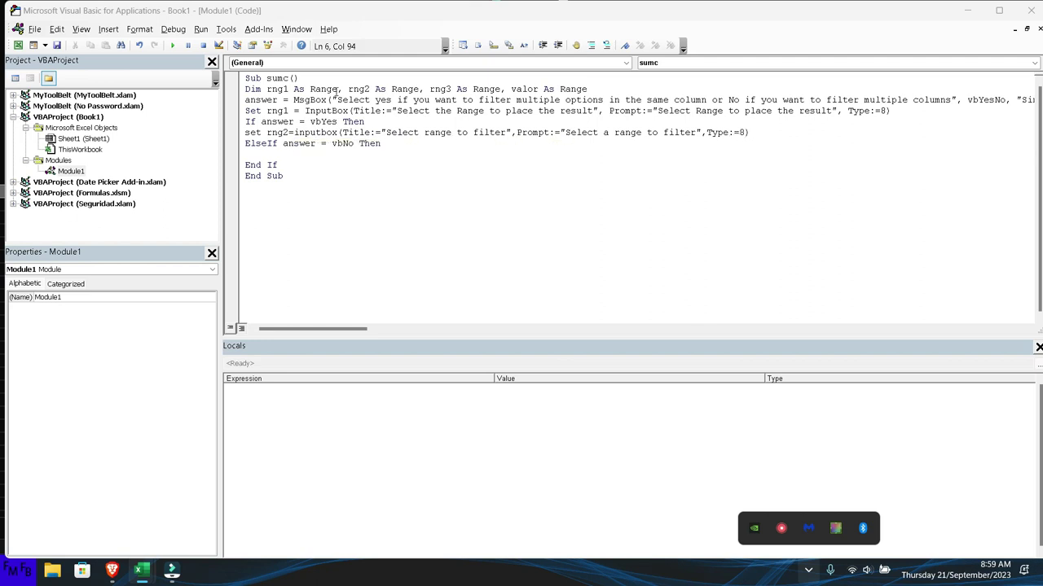
pyautogui.press('Return')
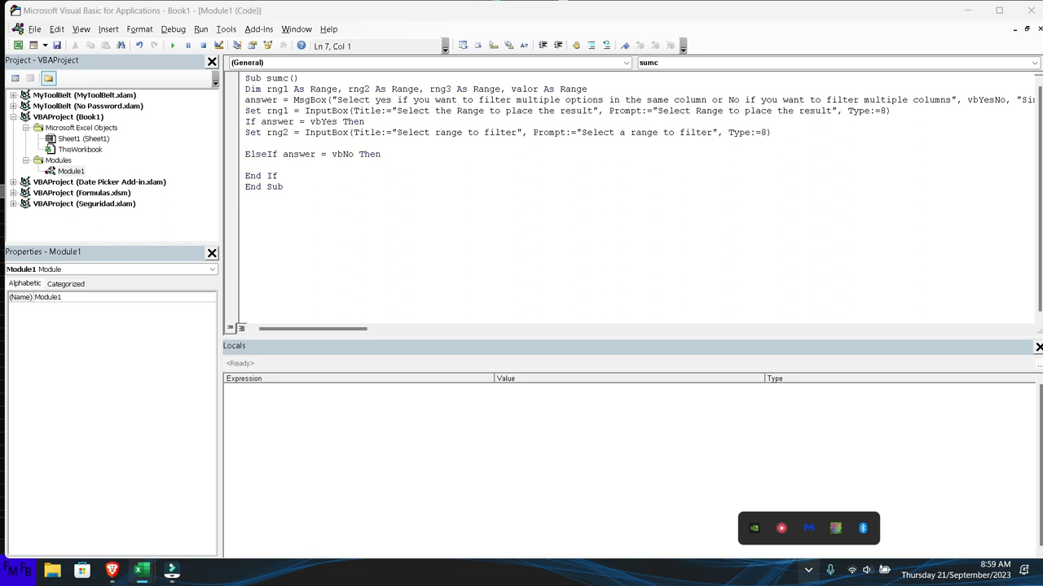
pyautogui.write('set valor=input')
pyautogui.write('box()')
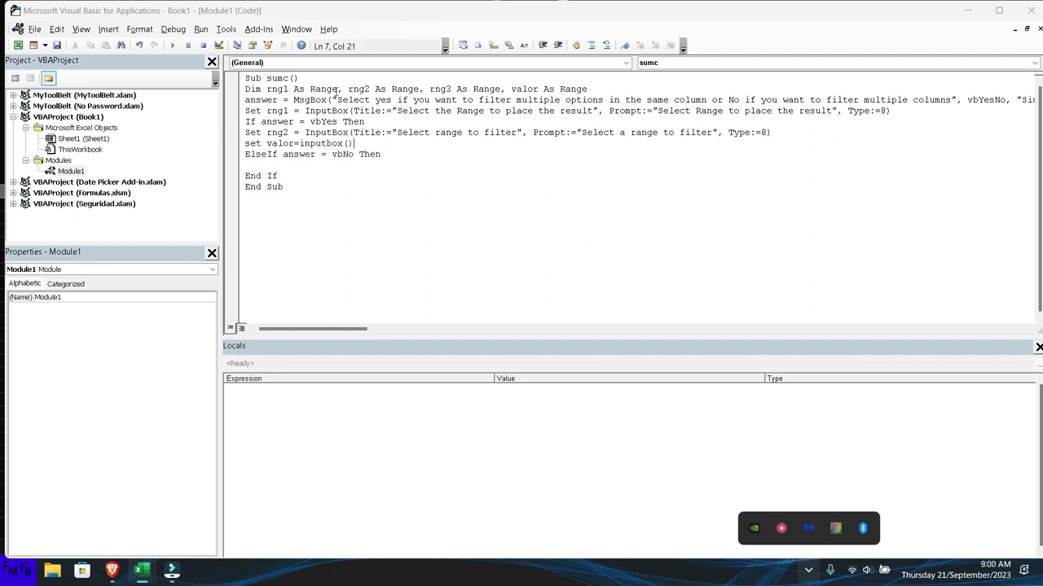
pyautogui.write('Title')
pyautogui.write(':=')
pyautogui.write('""')
pyautogui.write('Select a value to fi')
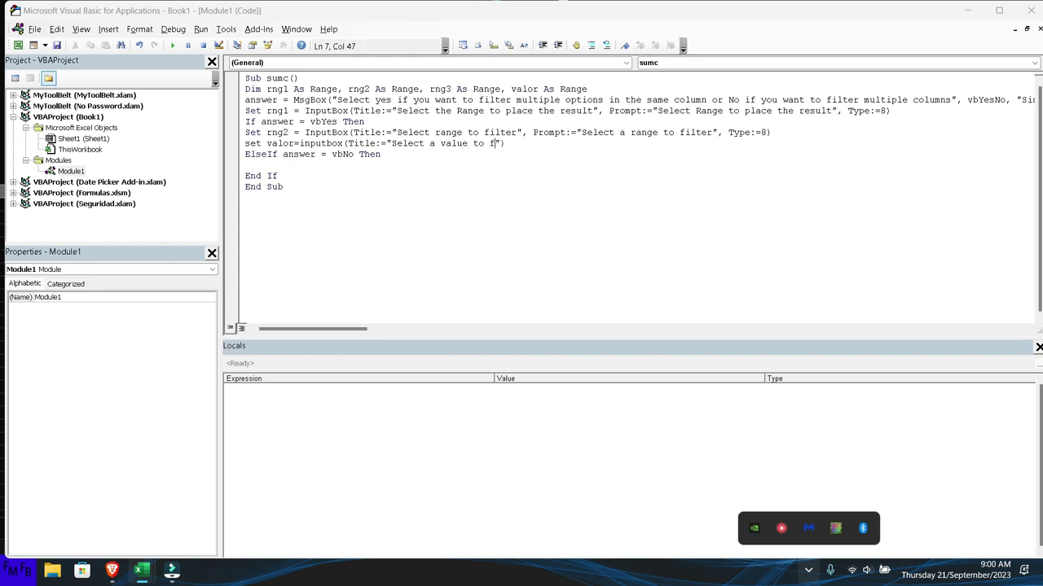
pyautogui.write('lter by')
# Give the valor InputBox prompt 'Select a value to filter by' and Type:=8, then start a form= line.
pyautogui.press('Right')
pyautogui.write(',')
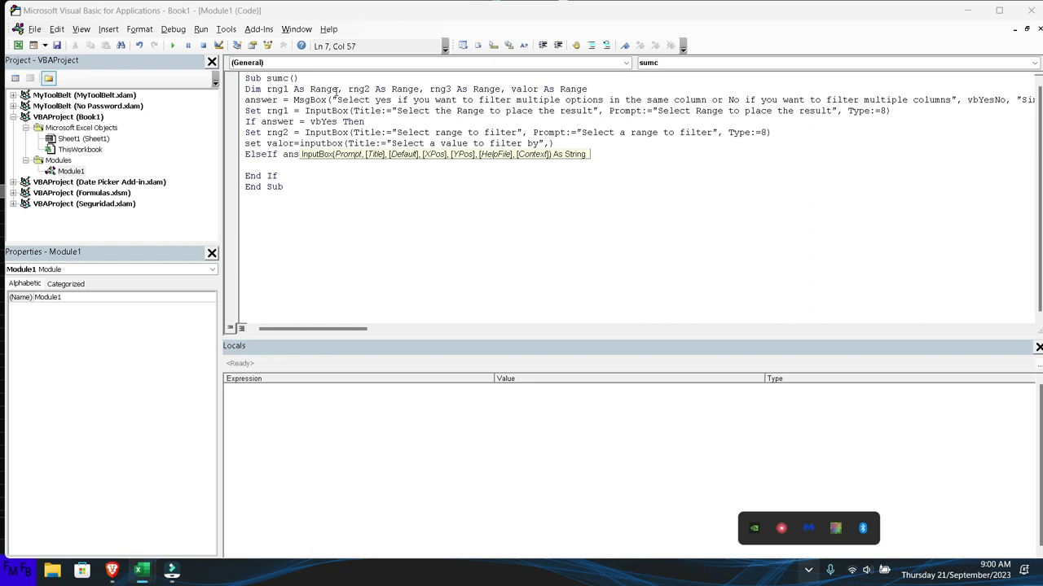
pyautogui.write('Prompt:')
pyautogui.write('="S"')
pyautogui.press('Left')
pyautogui.write('Select a value to filter by')
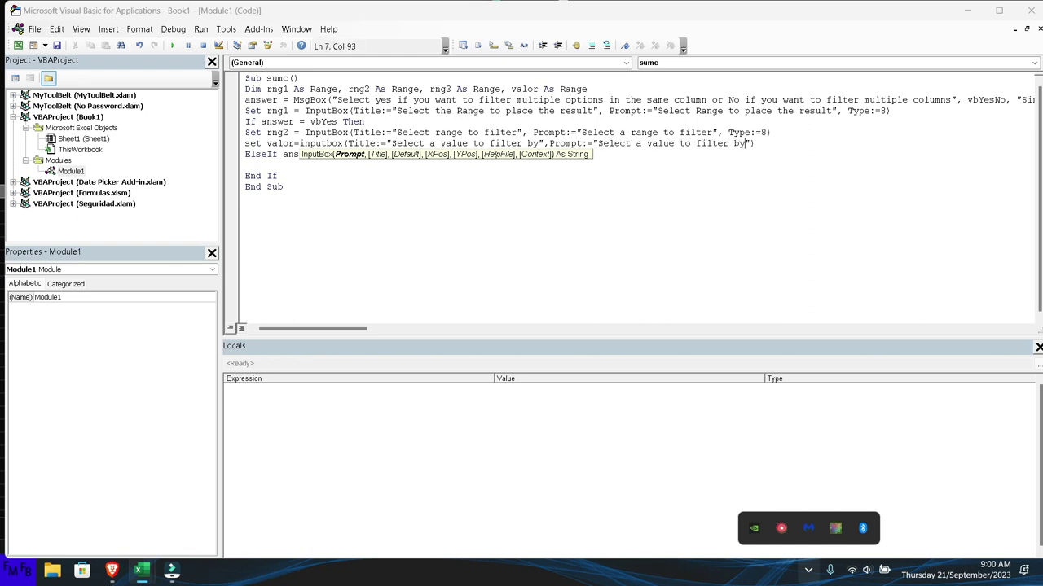
pyautogui.press('Right')
pyautogui.write(',')
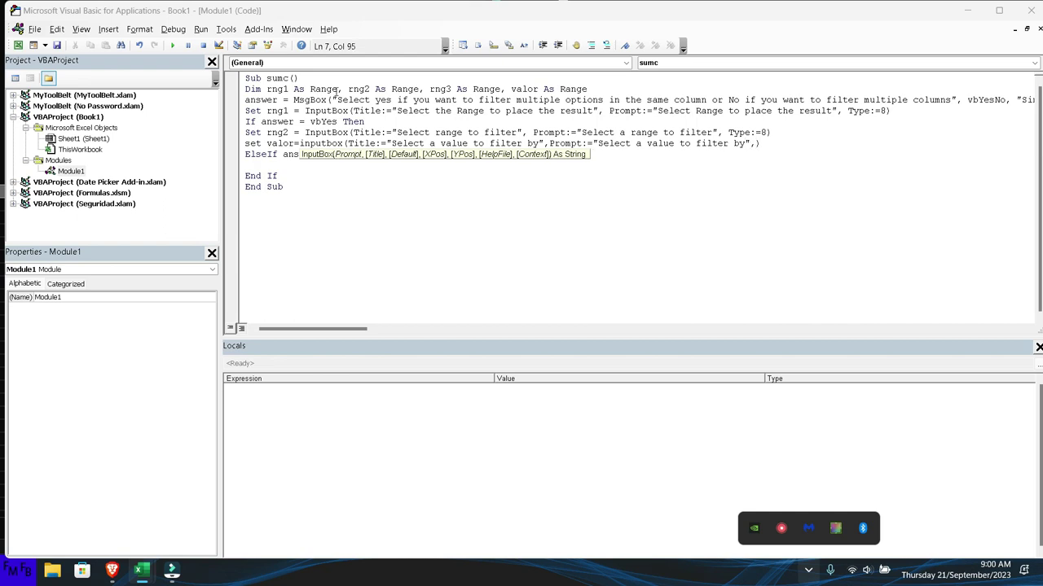
pyautogui.write('Type:=8')
pyautogui.press('Right')
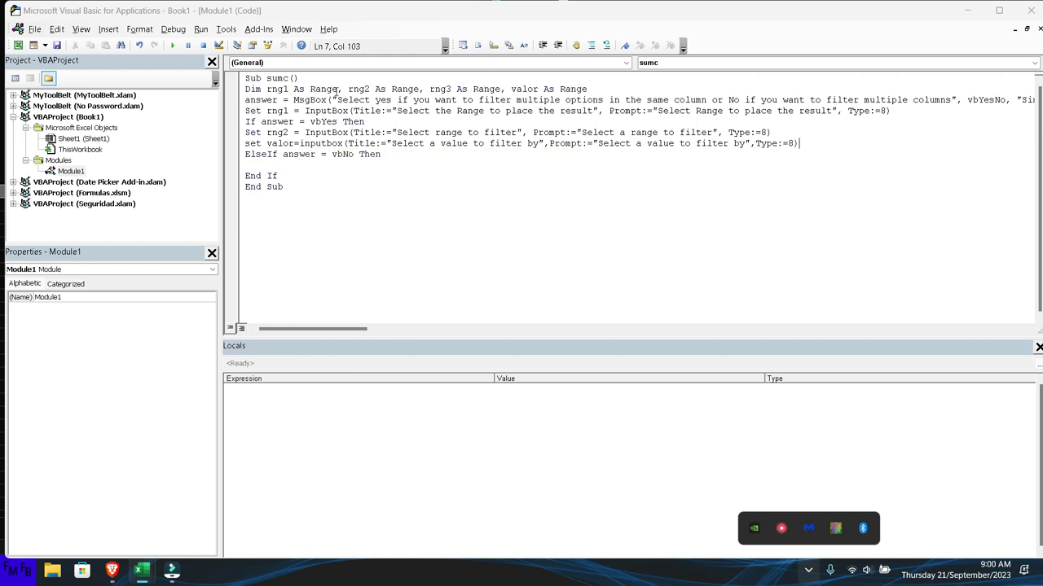
pyautogui.press('Return')
pyautogui.write('form')
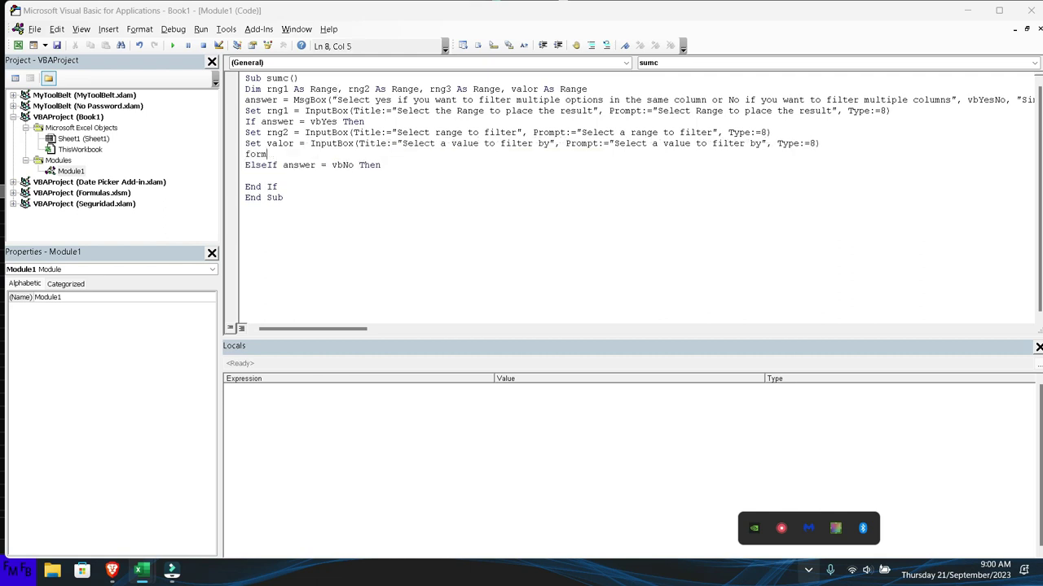
pyautogui.write('=')
# Comment out the form line under a 'Spanish formula header and draft sumaproducto(sumar.si.conjunto(" & ")).
pyautogui.press('Home')
pyautogui.write("'")
pyautogui.press('Left')
pyautogui.press('Left')
pyautogui.press('Left')
pyautogui.press('Left')
pyautogui.press('Return')
pyautogui.press('Up')
pyautogui.write("'Spanish formula")
pyautogui.click(278, 164)
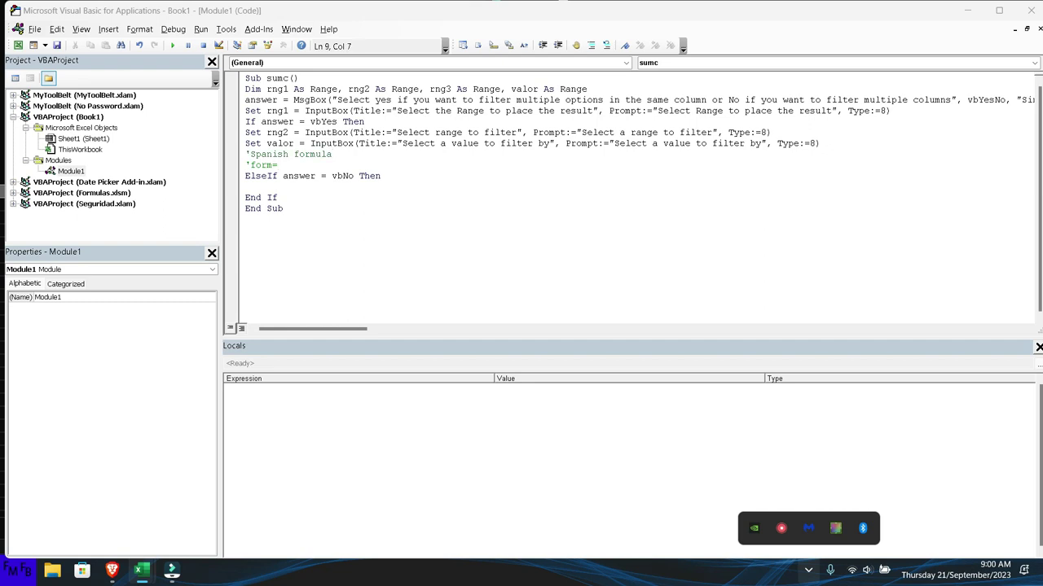
pyautogui.write('sumaproduct')
pyautogui.write('o()')
pyautogui.press('Left')
pyautogui.write('sumar')
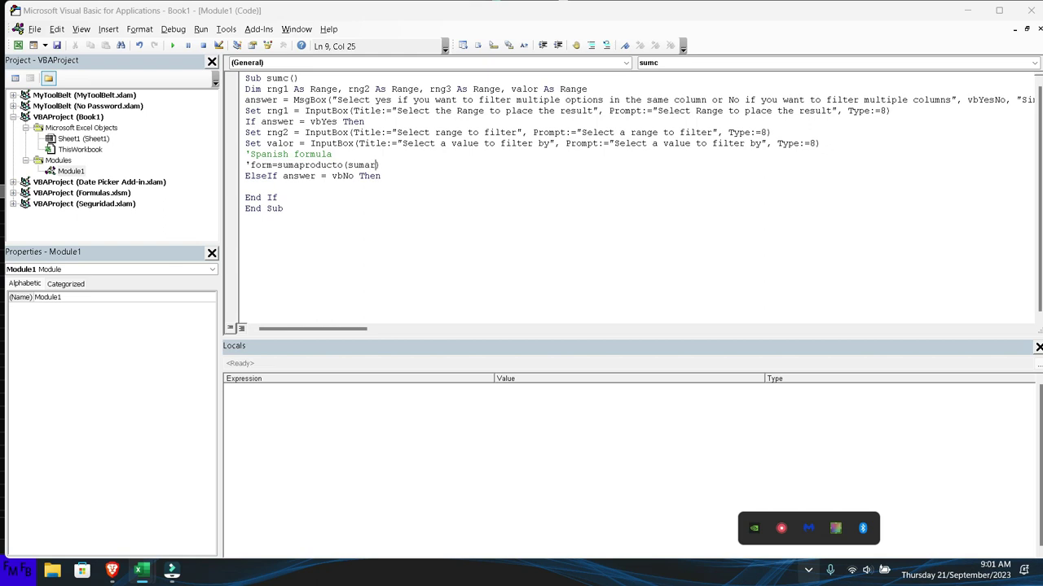
pyautogui.write('.si.conjunto')
pyautogui.write('()')
pyautogui.write('"')
pyautogui.write(' &')
# Insert a set rng3=inputbox() line below If answer = vbYes Then.
pyautogui.press('Up')
pyautogui.press('Up')
pyautogui.press('Up')
pyautogui.press('Return')
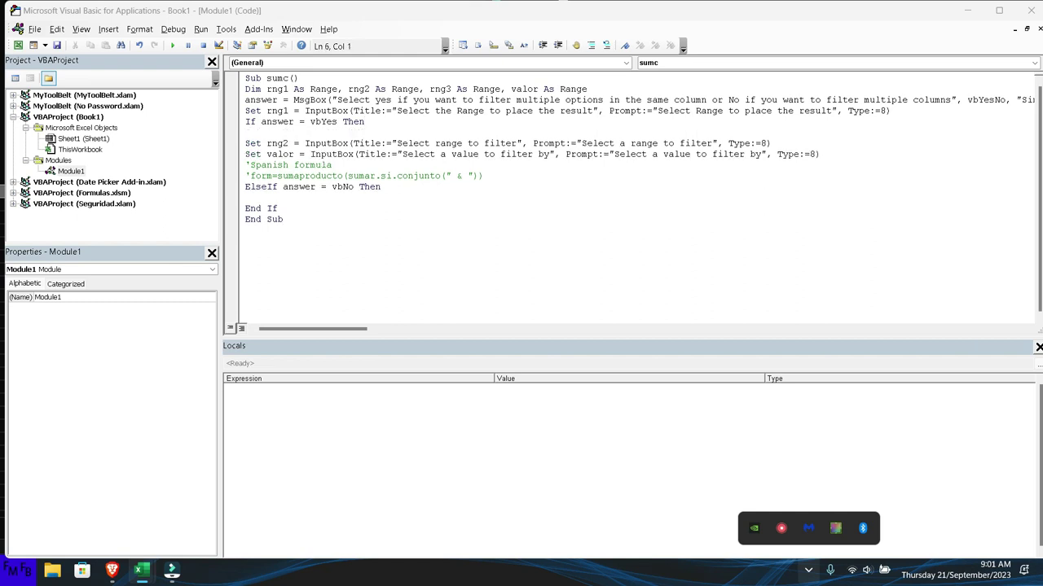
pyautogui.write('set rng3=')
pyautogui.write('inputbox()')
pyautogui.press('Left')
# Give rng3's InputBox title and prompt 'Select a range with the values to add' and Type:=8.
pyautogui.write('""')
pyautogui.press('BackSpace')
pyautogui.press('BackSpace')
pyautogui.write('title:="Select a range with the values to add"')
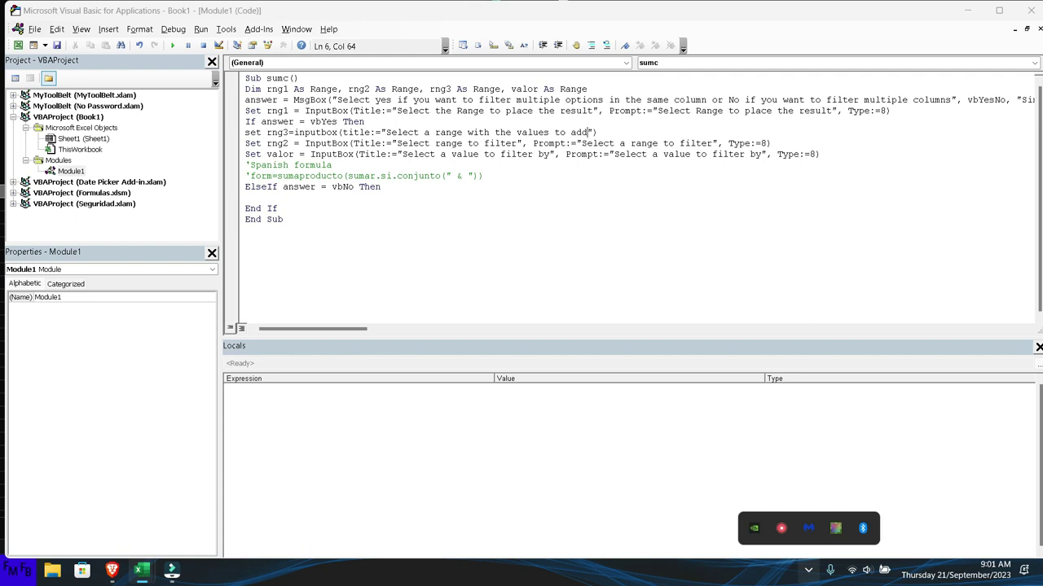
pyautogui.write(',Prompt')
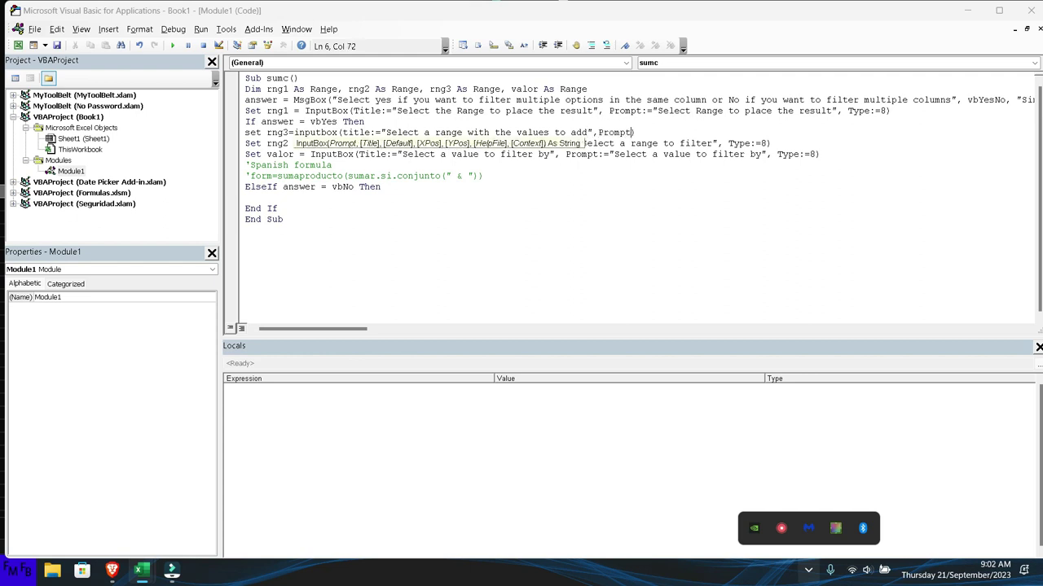
pyautogui.write(':=""')
pyautogui.press('Left')
pyautogui.write('Select ')
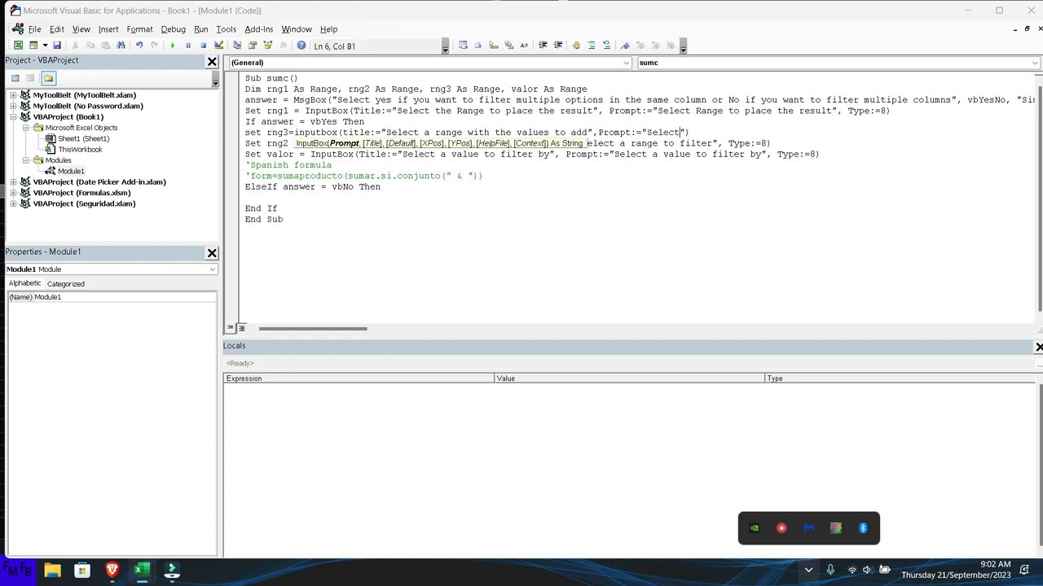
pyautogui.write('a range with the values to add"')
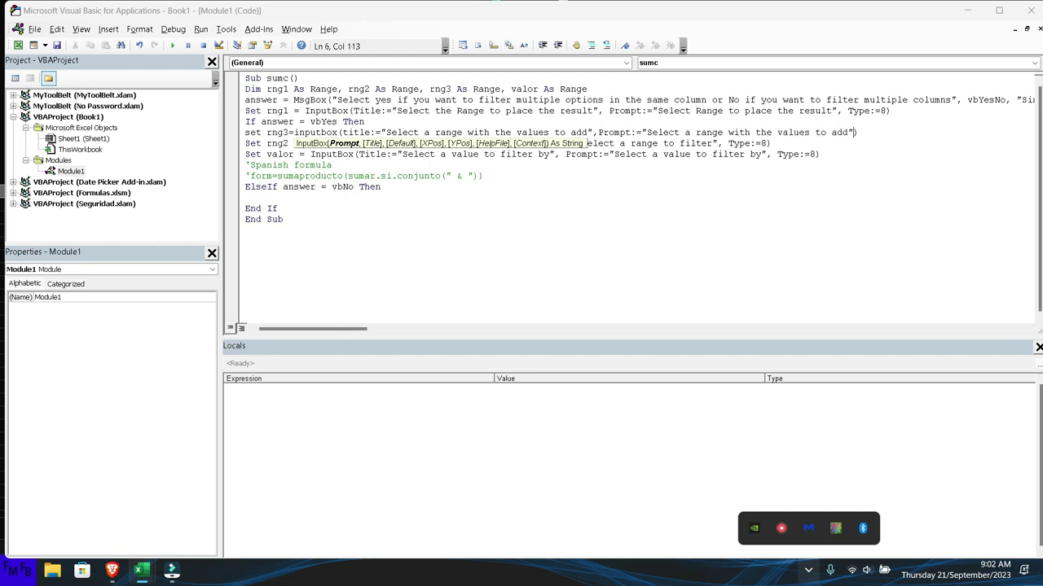
pyautogui.write(',Ty')
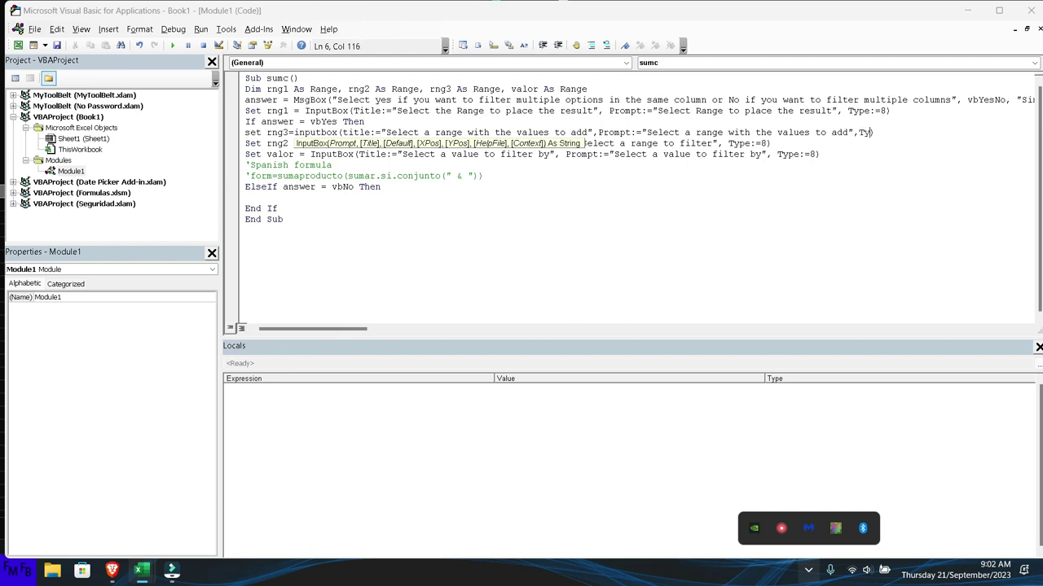
pyautogui.write('pe:=8')
pyautogui.click(488, 176)
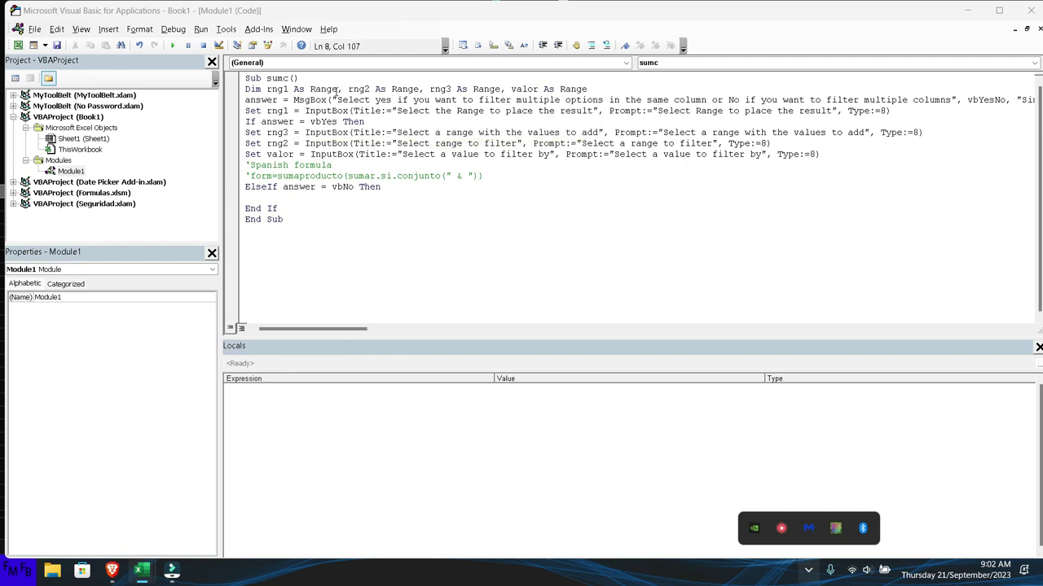
# Insert rng3, rng2 and valor, joined with & and comma separators, into the Spanish comment formula.
pyautogui.press('Left')
pyautogui.press('Left')
pyautogui.press('Left')
pyautogui.write('rng')
pyautogui.write('3,')
pyautogui.press('BackSpace')
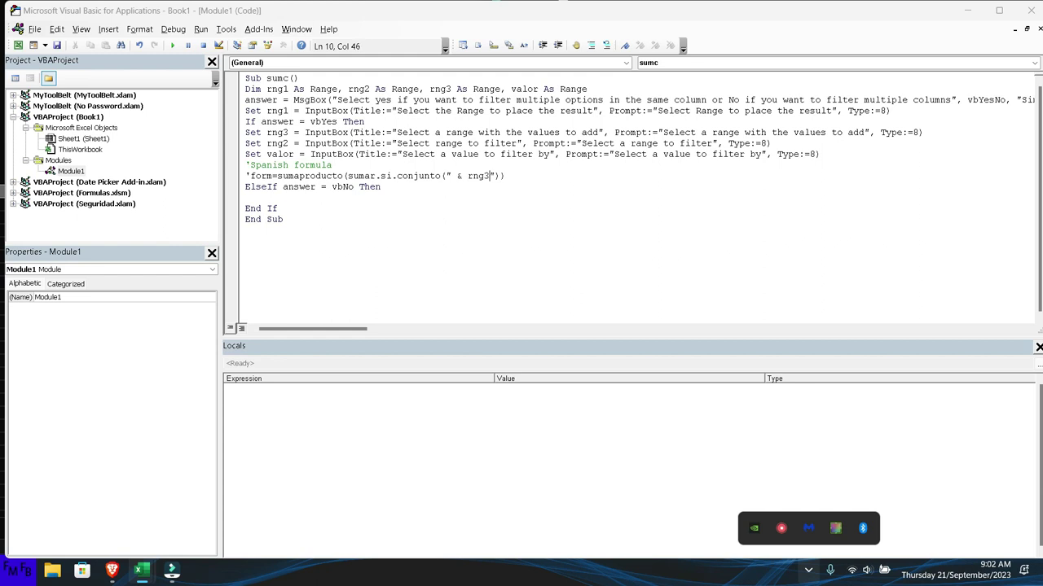
pyautogui.write('&')
pyautogui.press('Right')
pyautogui.write(',""')
pyautogui.press('Left')
pyautogui.write('&')
pyautogui.write('rng')
pyautogui.write('&')
pyautogui.press('Right')
pyautogui.write('""')
pyautogui.press('Left')
pyautogui.write('& ')
pyautogui.write('valor')
pyautogui.write('&')
# Start a new form= line drafting sumproduct(sumifs()).
pyautogui.press('End')
pyautogui.press('Return')
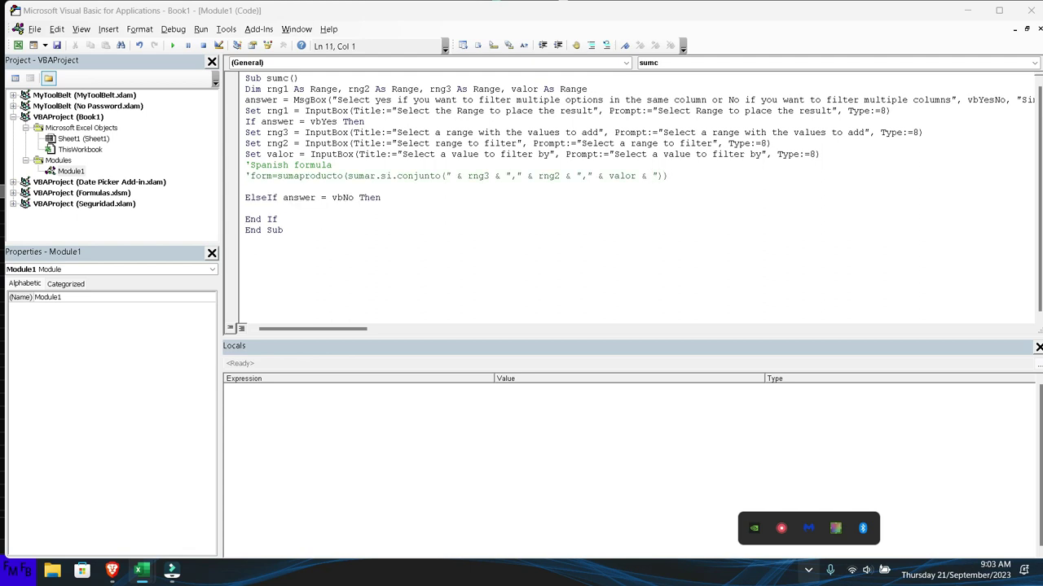
pyautogui.write('form')
pyautogui.write('s')
pyautogui.write('umproduct()')
pyautogui.write('sumifs(')
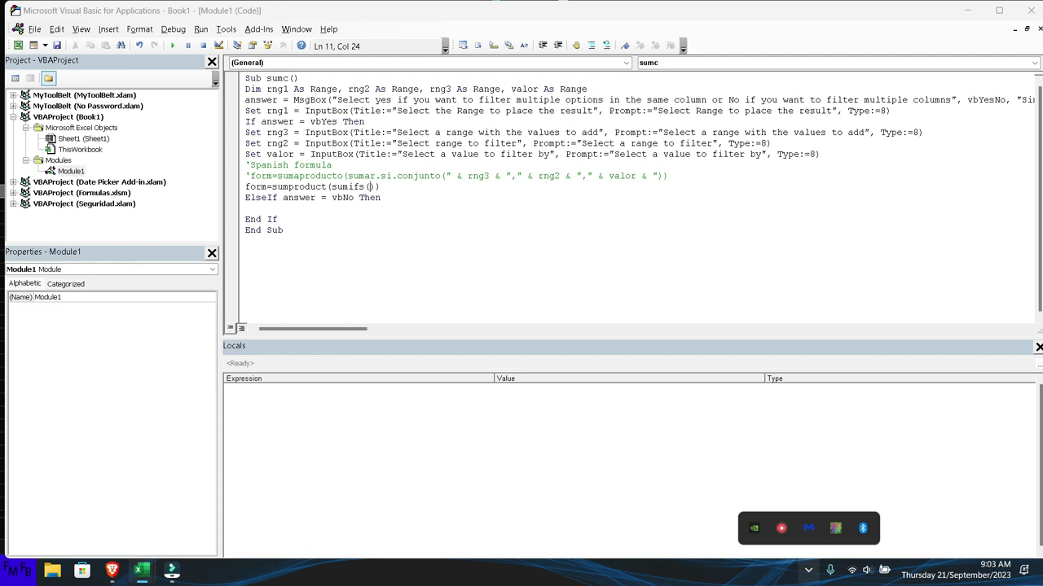
# Append .address to rng3, rng2 and valor in the formula.
pyautogui.press('Up')
pyautogui.press('Up')
pyautogui.press('Up')
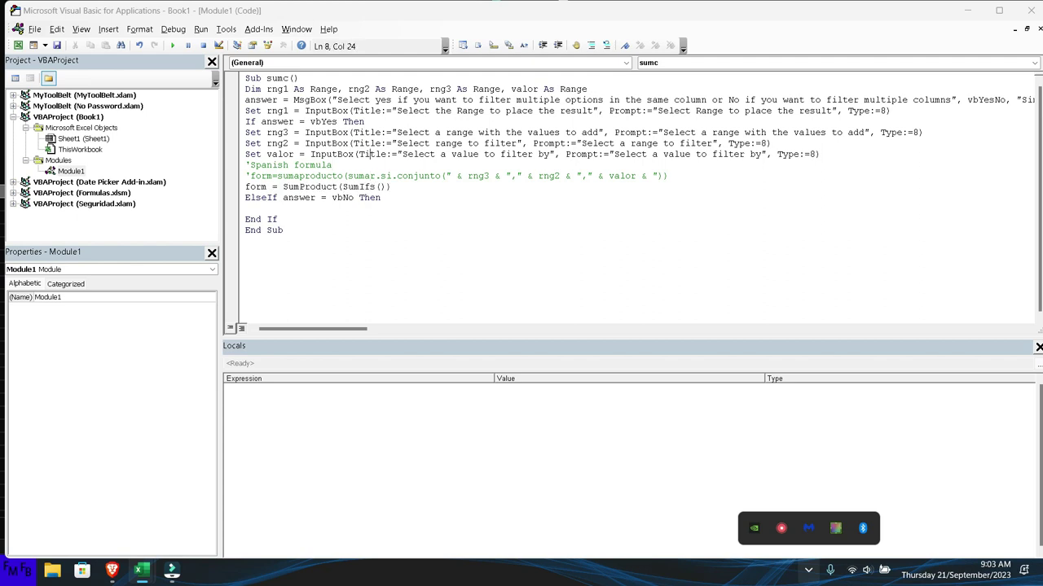
pyautogui.press('Down')
pyautogui.press('Down')
pyautogui.press('Right')
pyautogui.press('Right')
pyautogui.press('Right')
pyautogui.press('Right')
pyautogui.press('Right')
pyautogui.press('Right')
pyautogui.press('Right')
pyautogui.press('Right')
pyautogui.press('Right')
pyautogui.press('Right')
pyautogui.press('Right')
pyautogui.write('.address')
pyautogui.hotkey('ctrl', 'shift', 'Left')
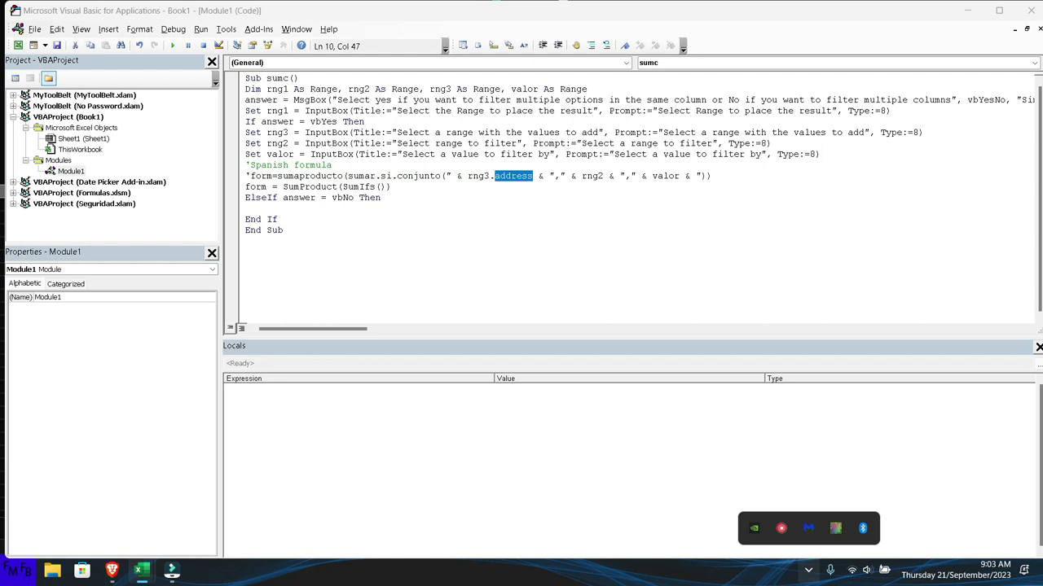
pyautogui.click(570, 176)
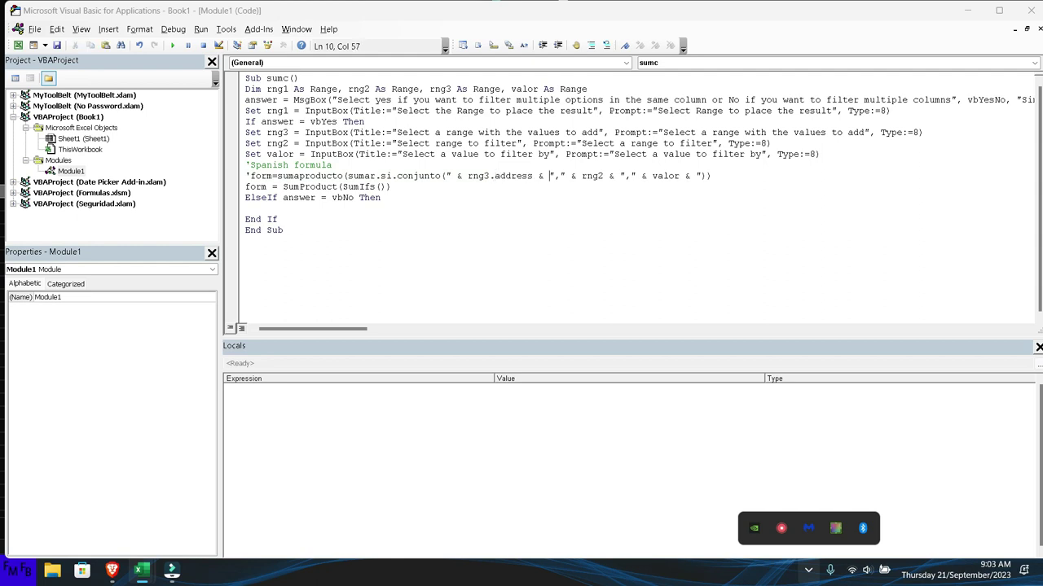
pyautogui.hotkey('ctrl', 'Right')
pyautogui.hotkey('ctrl', 'Right')
pyautogui.write('.address')
pyautogui.hotkey('ctrl', 'Right')
pyautogui.hotkey('ctrl', 'Right')
pyautogui.hotkey('ctrl', 'Right')
pyautogui.hotkey('ctrl', 'Right')
pyautogui.hotkey('ctrl', 'Right')
pyautogui.write('.address')
# Prefix SumProduct with "= and end the Spanish comment formula with a closing quote.
pyautogui.press('Down')
pyautogui.press('Left')
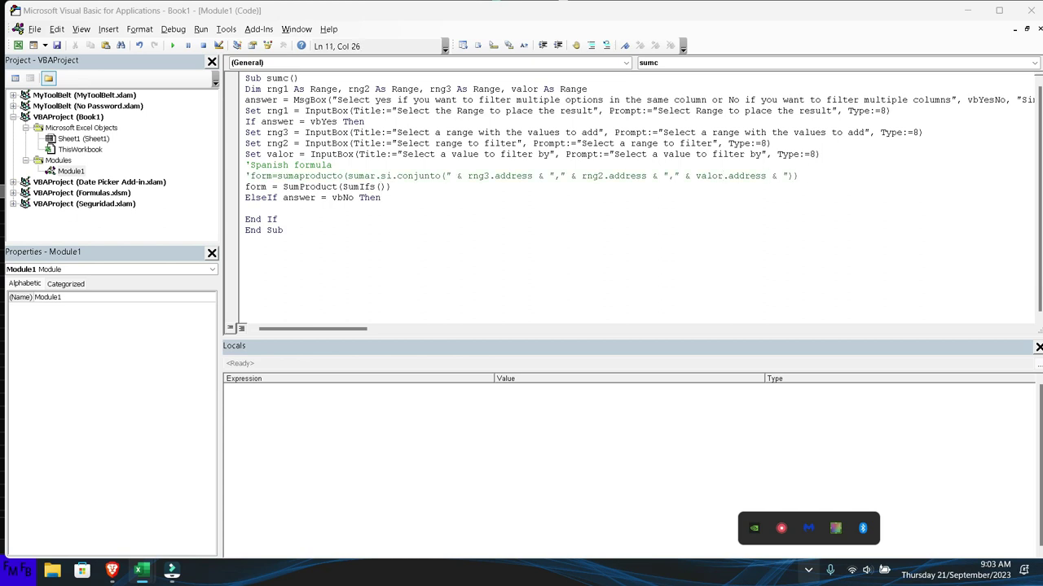
pyautogui.press('Left')
pyautogui.press('Left')
pyautogui.press('Left')
pyautogui.press('Left')
pyautogui.press('Left')
pyautogui.press('Left')
pyautogui.press('Left')
pyautogui.press('Left')
pyautogui.press('Left')
pyautogui.press('Left')
pyautogui.press('Left')
pyautogui.press('Left')
pyautogui.press('Up')
pyautogui.press('Left')
pyautogui.write('"')
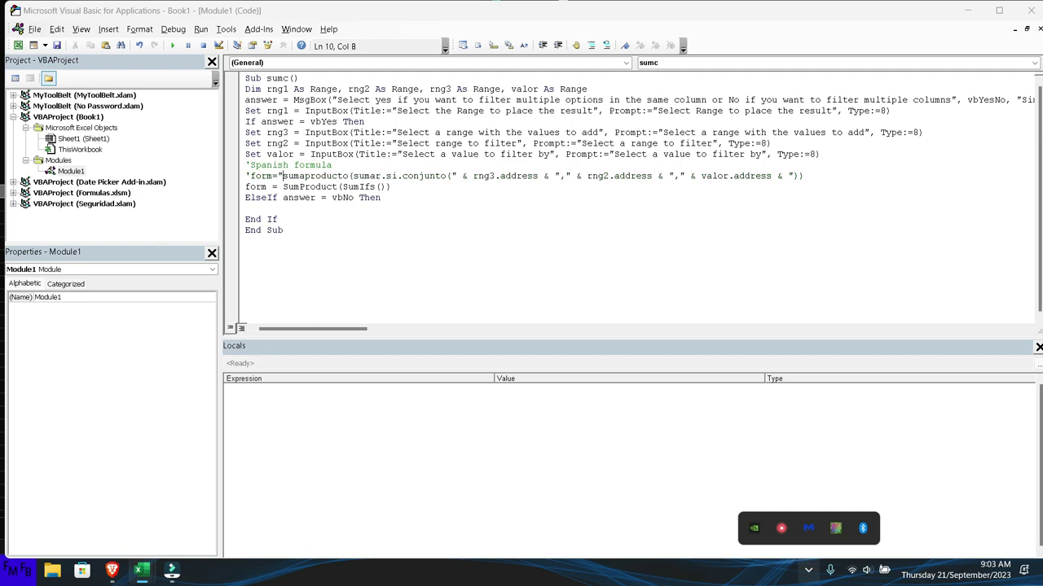
pyautogui.write('=')
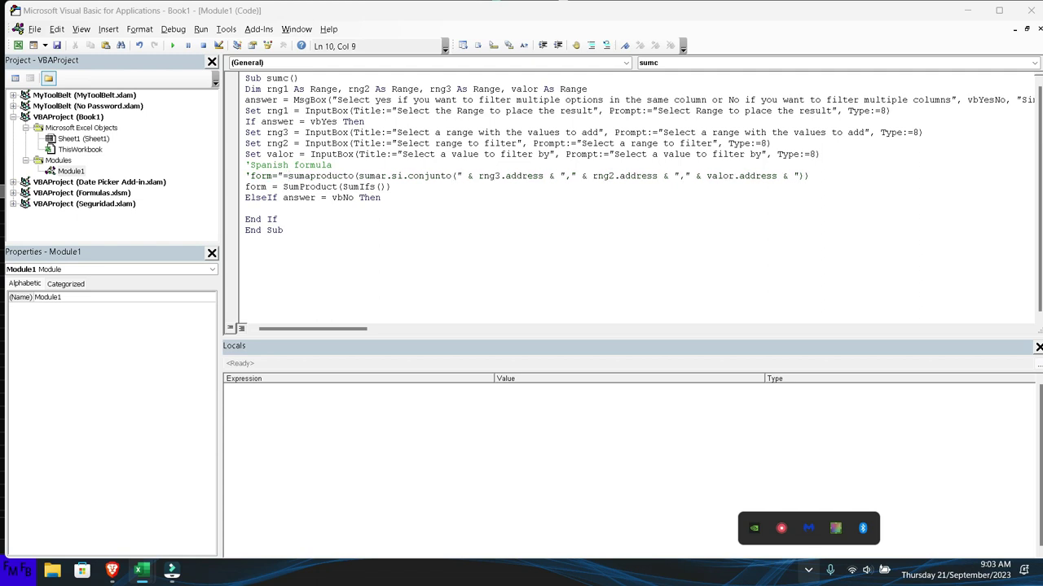
pyautogui.hotkey('shift', 'End')
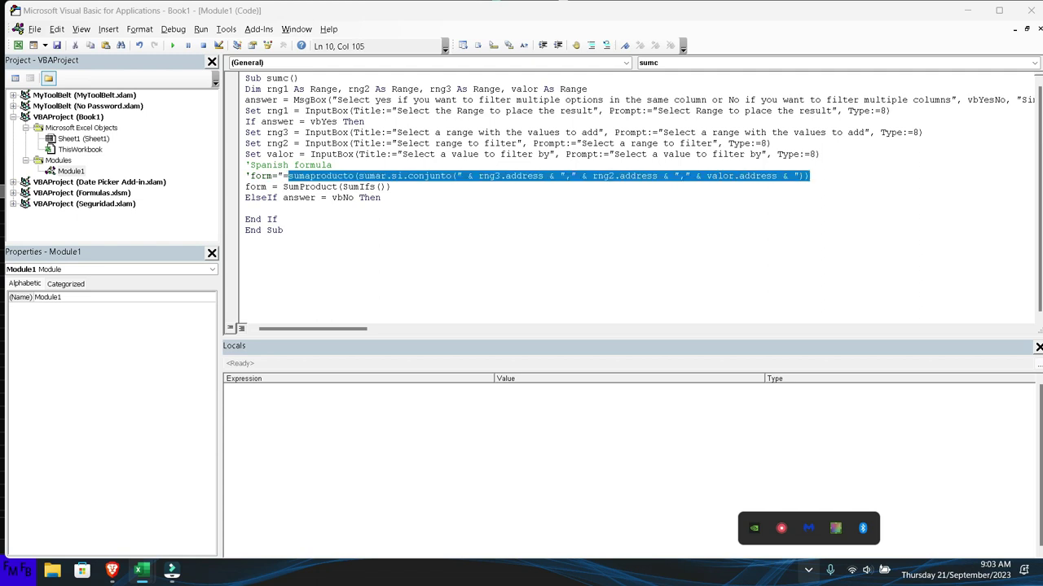
pyautogui.press('End')
pyautogui.write('"')
pyautogui.click(392, 187)
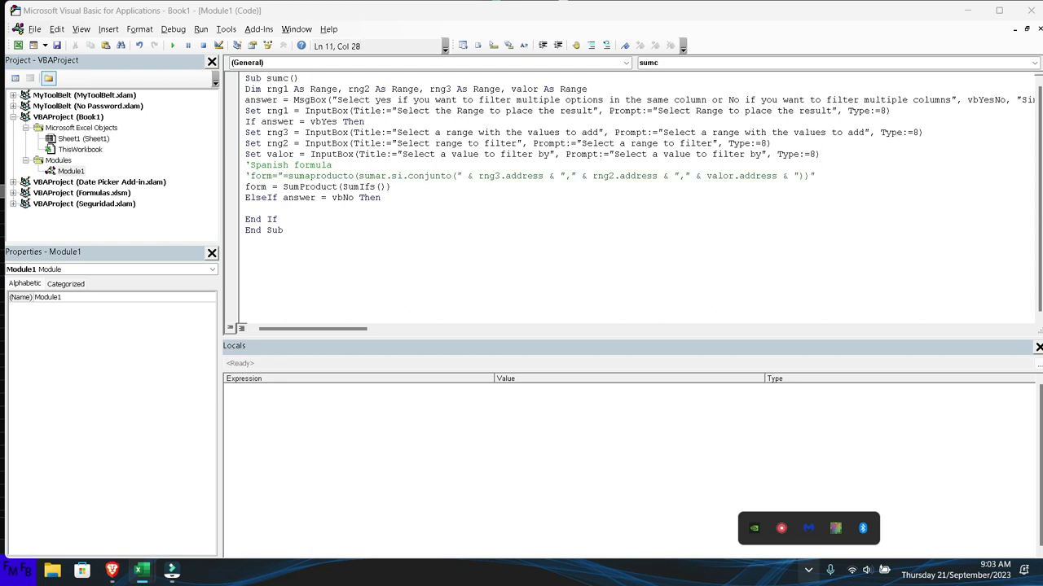
pyautogui.hotkey('ctrl', 'Left')
pyautogui.hotkey('ctrl', 'Left')
pyautogui.hotkey('ctrl', 'Left')
pyautogui.hotkey('ctrl', 'Right')
# Open the SumIfs parentheses in the form string and insert rng3.Address as the first argument.
pyautogui.write('"=')
pyautogui.press('End')
pyautogui.write('"')
pyautogui.press('Left')
pyautogui.press('Left')
pyautogui.press('Left')
pyautogui.write('" "')
pyautogui.press('Left')
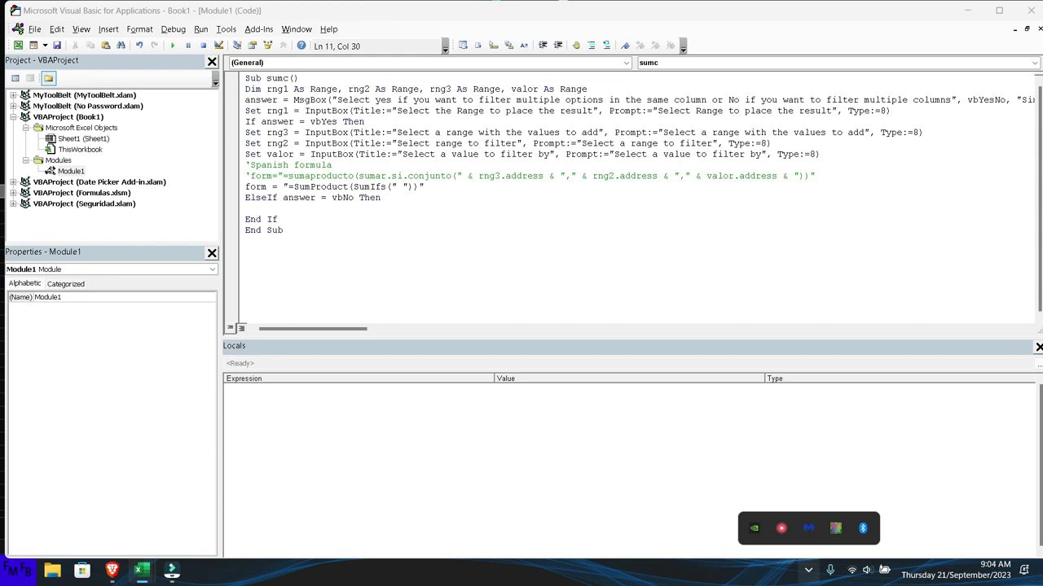
pyautogui.write('rng3')
pyautogui.write('.add')
pyautogui.press('Down')
pyautogui.press('Down')
pyautogui.press('Down')
pyautogui.press('Tab')
pyautogui.press('Left')
pyautogui.press('Left')
pyautogui.press('Left')
pyautogui.write('&')
# Append "," & rng2.Address & "," & valor.Address and close the SumProduct(SumIfs(...)) string.
pyautogui.click(479, 187)
pyautogui.write('&')
pyautogui.write(' ",')
pyautogui.write('" &"')
pyautogui.press('Left')
pyautogui.write('&')
pyautogui.write(' rn')
pyautogui.write('g2.addre')
pyautogui.press('Escape')
pyautogui.write('ss')
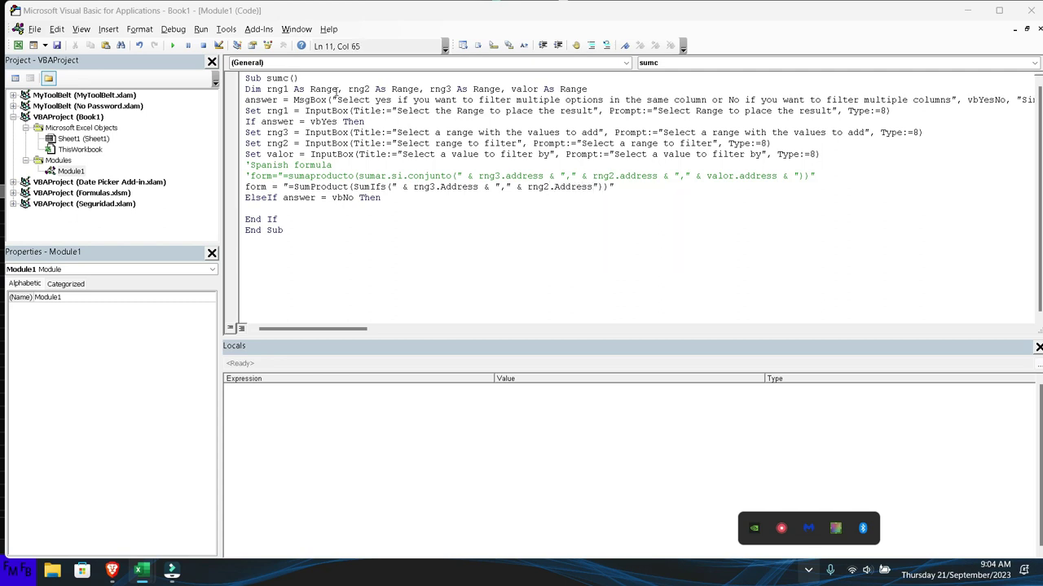
pyautogui.write(' &')
pyautogui.press('Right')
pyautogui.write(',')
pyautogui.write('"')
pyautogui.write('& valor.')
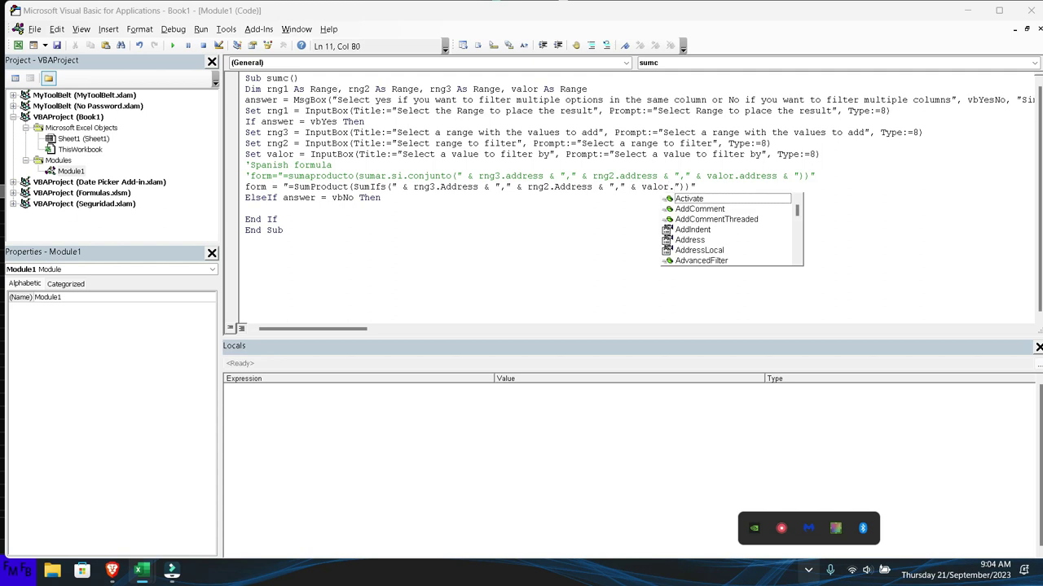
pyautogui.write('adr')
pyautogui.press('Down')
pyautogui.press('Down')
pyautogui.press('Down')
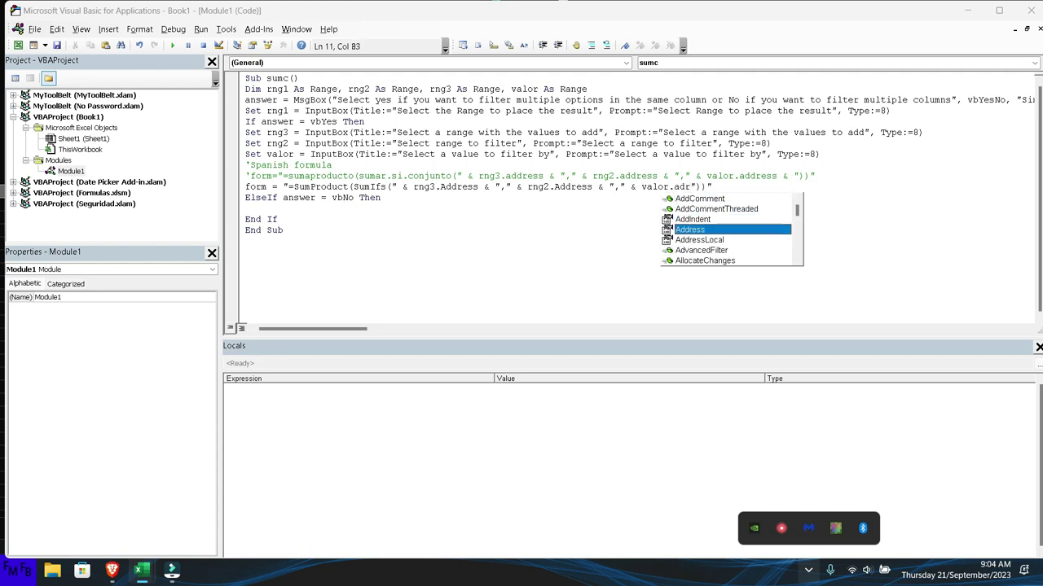
pyautogui.press('Tab')
pyautogui.write('& "')
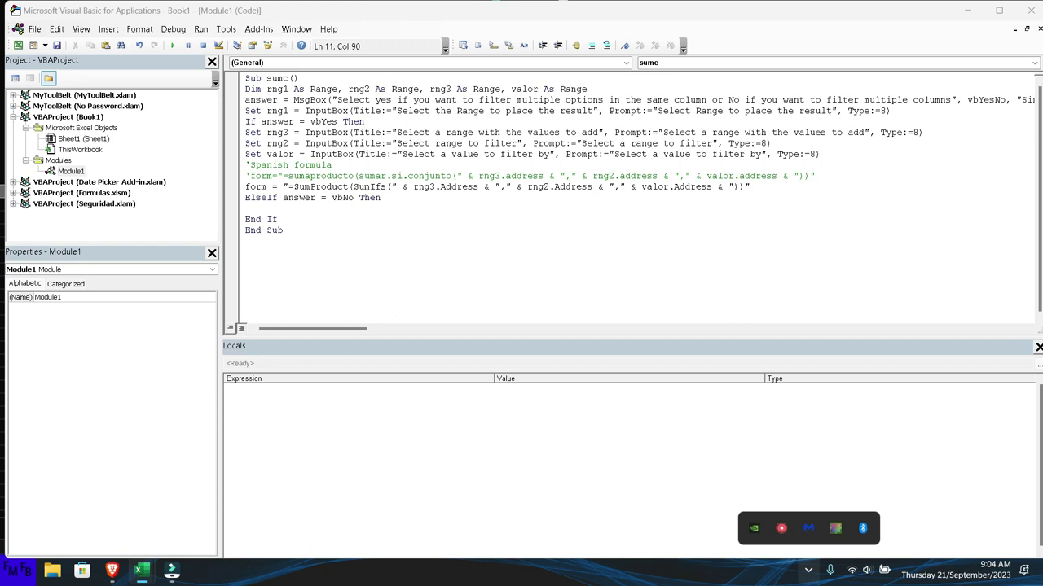
pyautogui.press('End')
pyautogui.click(247, 208)
# Add quantity = InputBox("How many columns will you use to filter", "Number of columns to filter by").
pyautogui.write('q')
pyautogui.write('uantity')
pyautogui.write('=input')
pyautogui.write('box')
pyautogui.write('()')
pyautogui.write('"')
pyautogui.write('How many ')
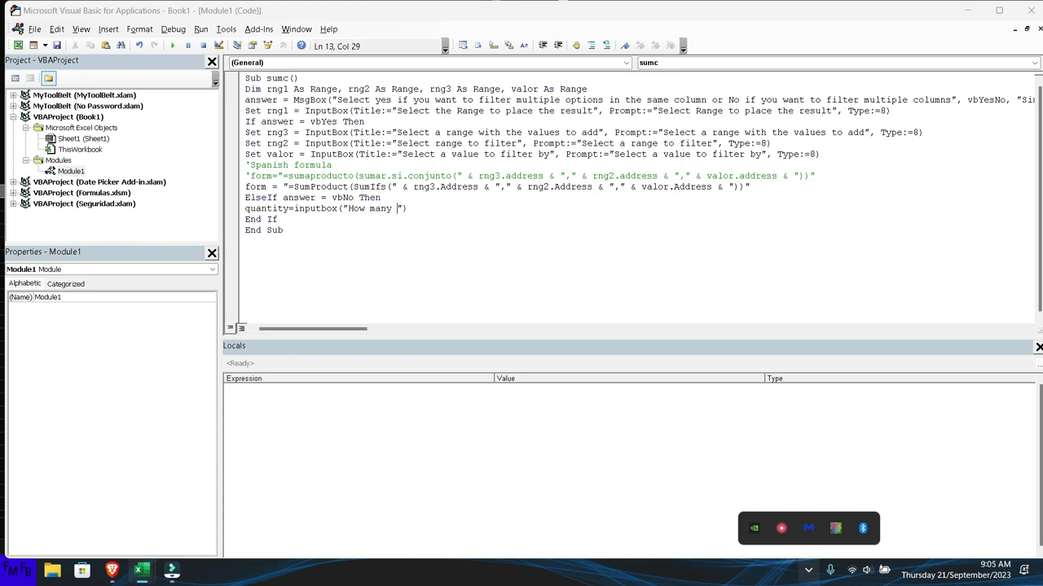
pyautogui.write('columns will you use to filter')
pyautogui.press('Right')
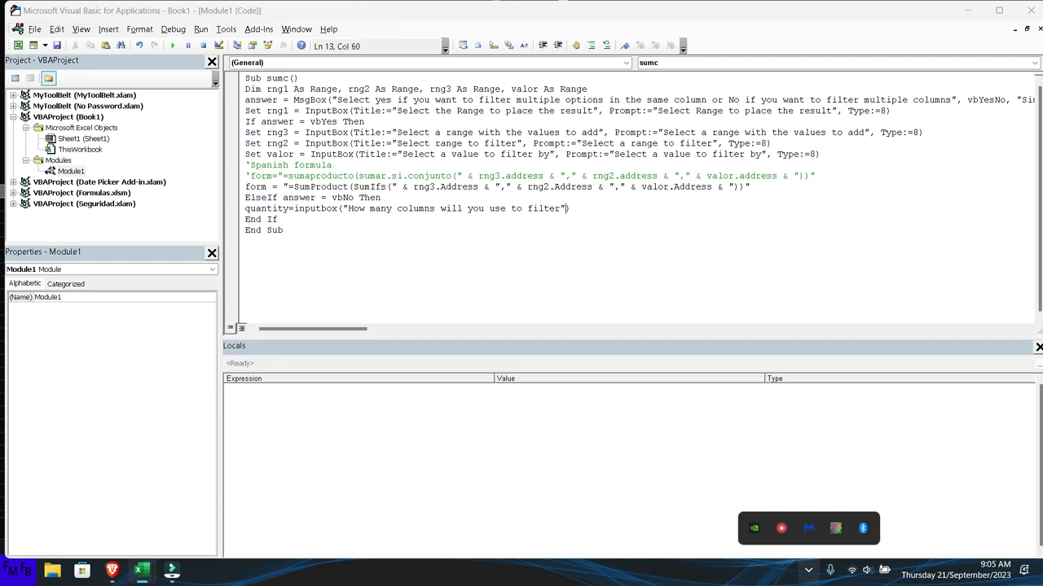
pyautogui.write(',"Number of columns to filter by"')
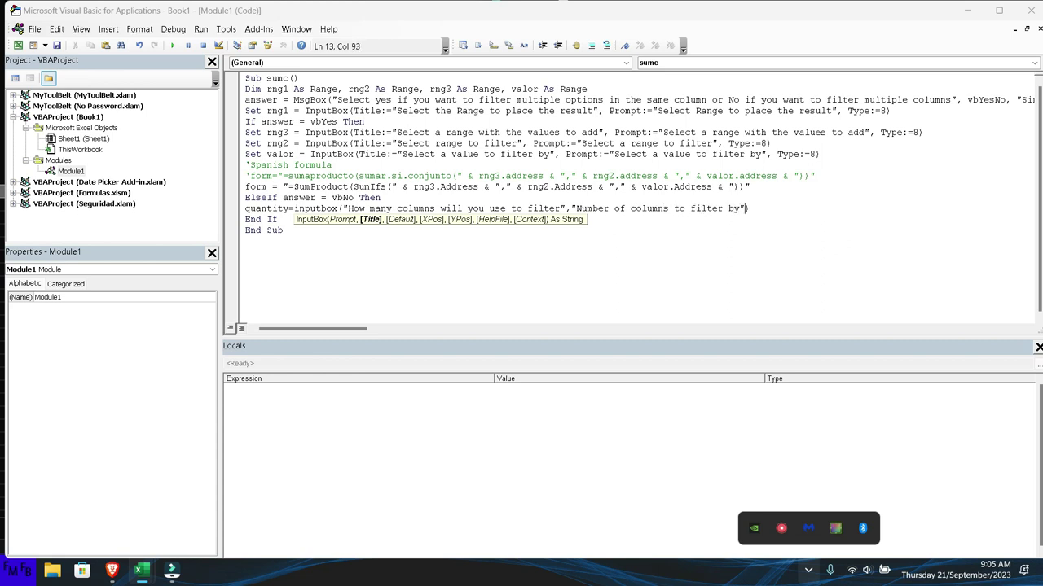
pyautogui.write(')')
pyautogui.press('Return')
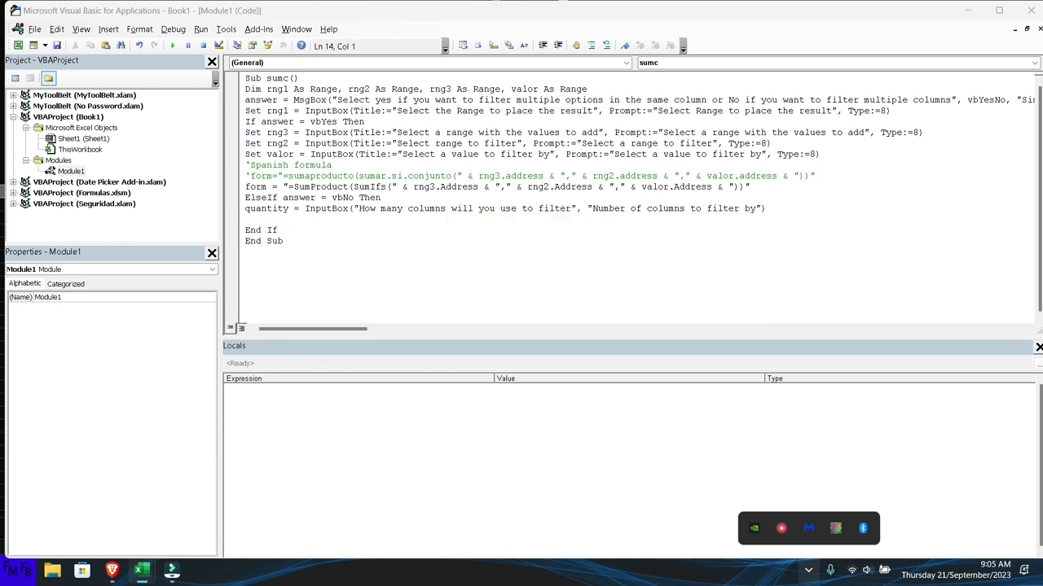
# Start a For i = 1 To quantity loop in the vbNo branch.
pyautogui.write('if')
pyautogui.press('BackSpace')
pyautogui.press('BackSpace')
pyautogui.press('BackSpace')
pyautogui.write('for i=1 to quantity')
pyautogui.press('Return')
pyautogui.press('Return')
# Inside the loop add If quantity = 1 Then, ElseIf quantity > 1 Then and End If, closed by Next i.
pyautogui.write('next i')
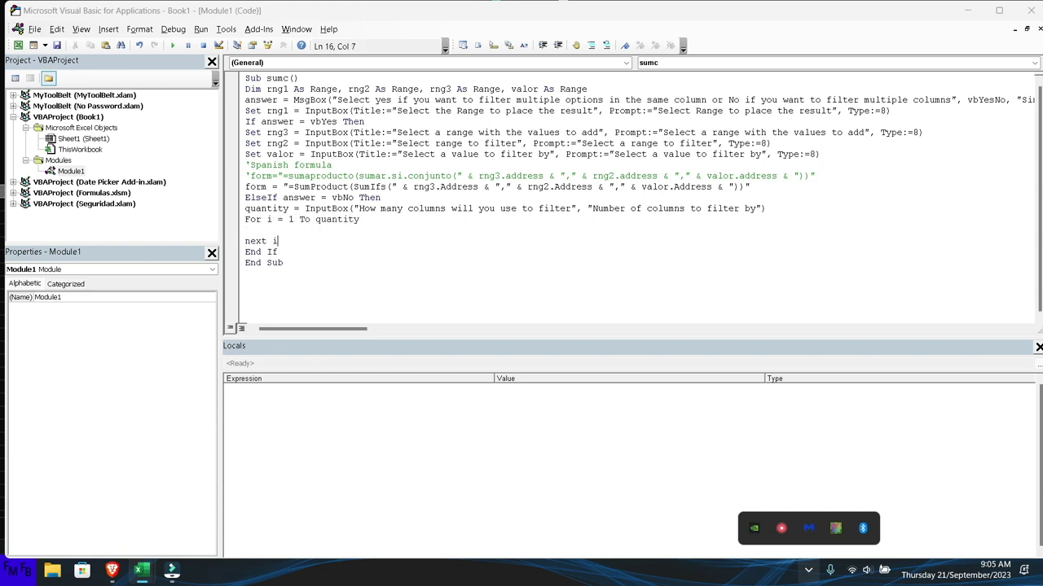
pyautogui.write('if')
pyautogui.write('quantity')
pyautogui.write('=1')
pyautogui.write(' then')
pyautogui.press('Return')
pyautogui.press('Return')
pyautogui.write('else')
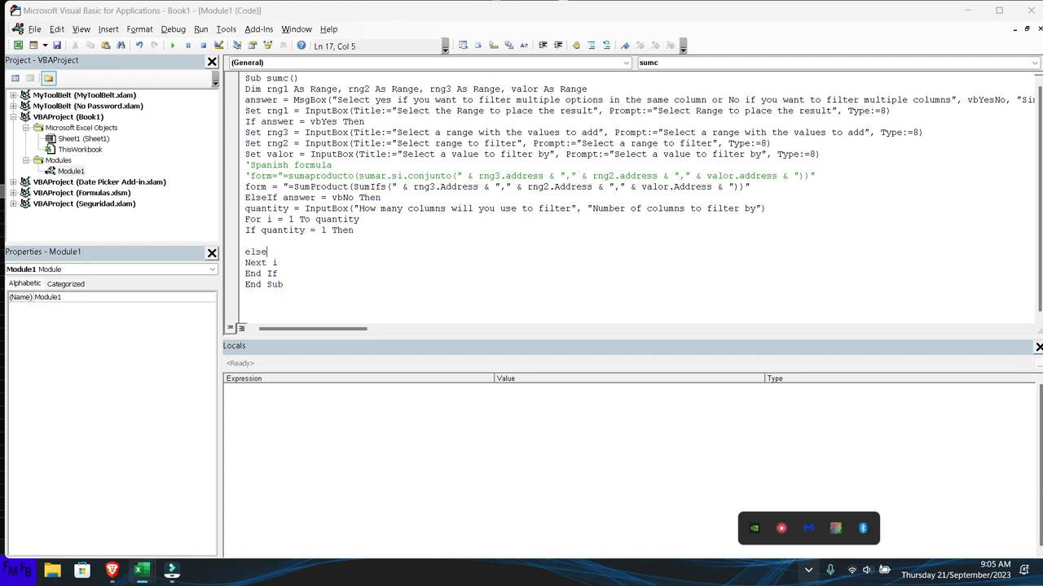
pyautogui.write('if quantity>1')
pyautogui.write('Then')
pyautogui.press('Return')
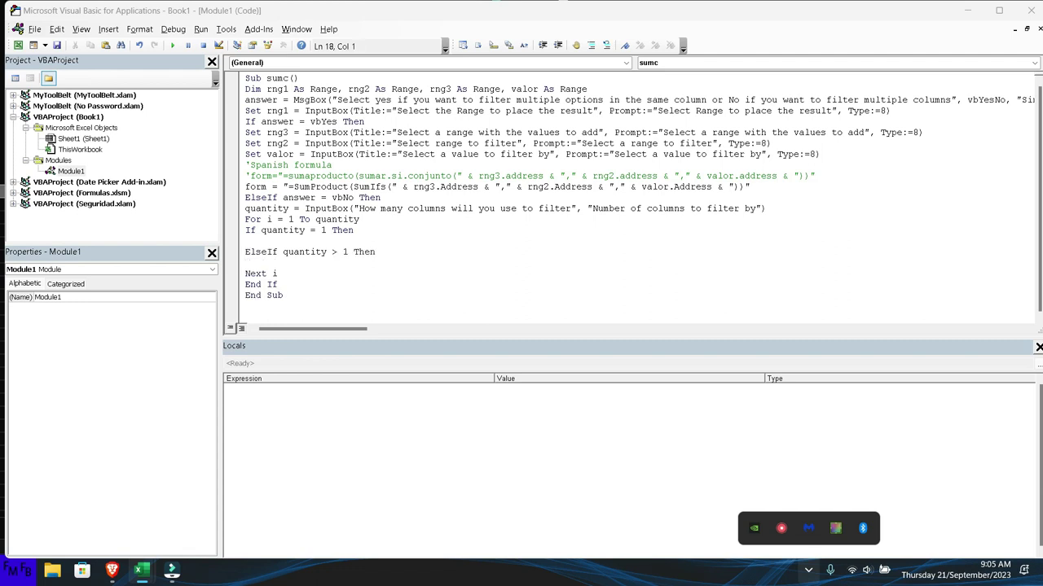
pyautogui.press('Return')
pyautogui.write('endif')
# Begin a form = sumifs line in the quantity = 1 branch.
pyautogui.click(245, 241)
pyautogui.write('fo')
pyautogui.write('m')
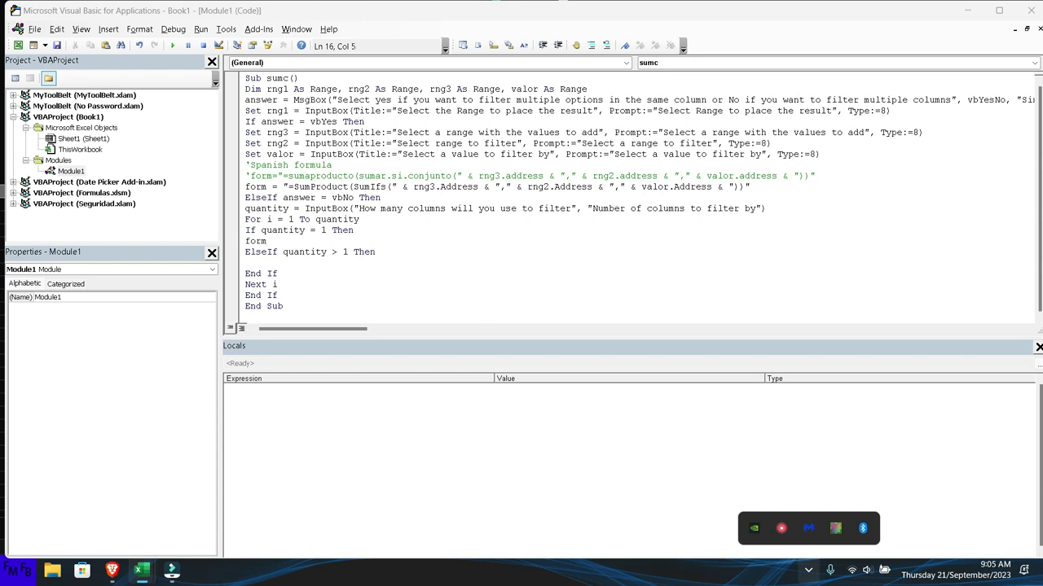
pyautogui.write('=sumifs')
# Rewrite the line as form = "=sumifs(" with rng3.Address followed by a "," separator.
pyautogui.press('BackSpace')
pyautogui.press('BackSpace')
pyautogui.press('BackSpace')
pyautogui.press('BackSpace')
pyautogui.press('BackSpace')
pyautogui.write('""')
pyautogui.press('Left')
pyautogui.write('=sumifs()')
pyautogui.write('" "')
pyautogui.press('Left')
pyautogui.write('rng3 ')
pyautogui.write('&')
pyautogui.press('Right')
pyautogui.write(',')
pyautogui.press('BackSpace')
pyautogui.press('BackSpace')
pyautogui.write('"')
pyautogui.write(',""')
pyautogui.write('&')
pyautogui.press('Left')
pyautogui.press('Left')
pyautogui.click(354, 241)
pyautogui.write('.add')
pyautogui.press('Escape')
pyautogui.write('ress')
pyautogui.press('Right')
pyautogui.press('Right')
pyautogui.press('Right')
pyautogui.press('Right')
pyautogui.press('Right')
pyautogui.press('Right')
pyautogui.press('Right')
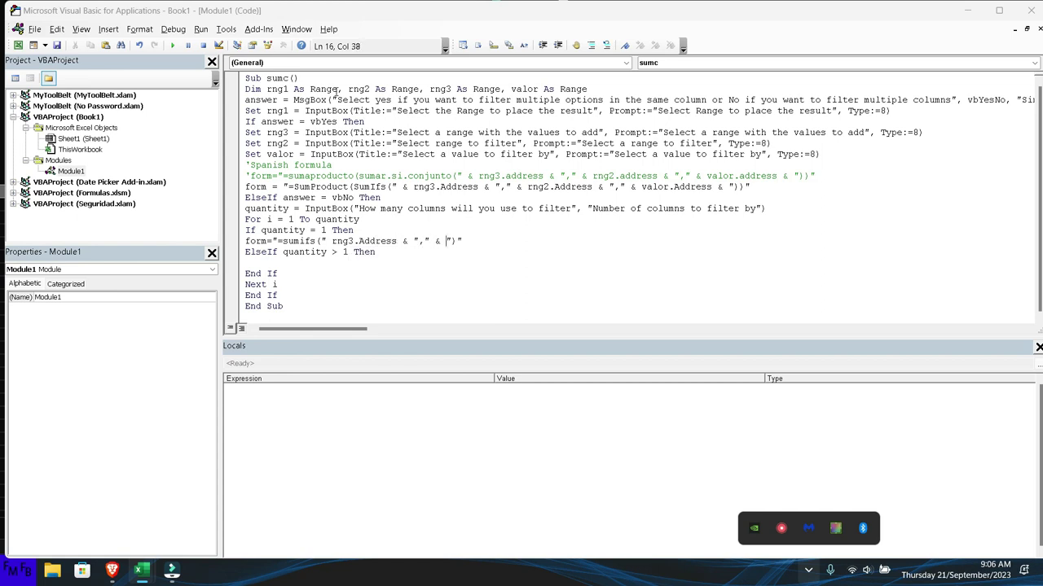
# Append rng2.Address and "," & valor.Address, which raises an 'Expected: end of statement' error.
pyautogui.write('rng2.add')
pyautogui.press('Down')
pyautogui.press('Down')
pyautogui.press('Down')
pyautogui.press('Tab')
pyautogui.press('Left')
pyautogui.press('Delete')
pyautogui.press('Delete')
pyautogui.press('Delete')
pyautogui.press('Delete')
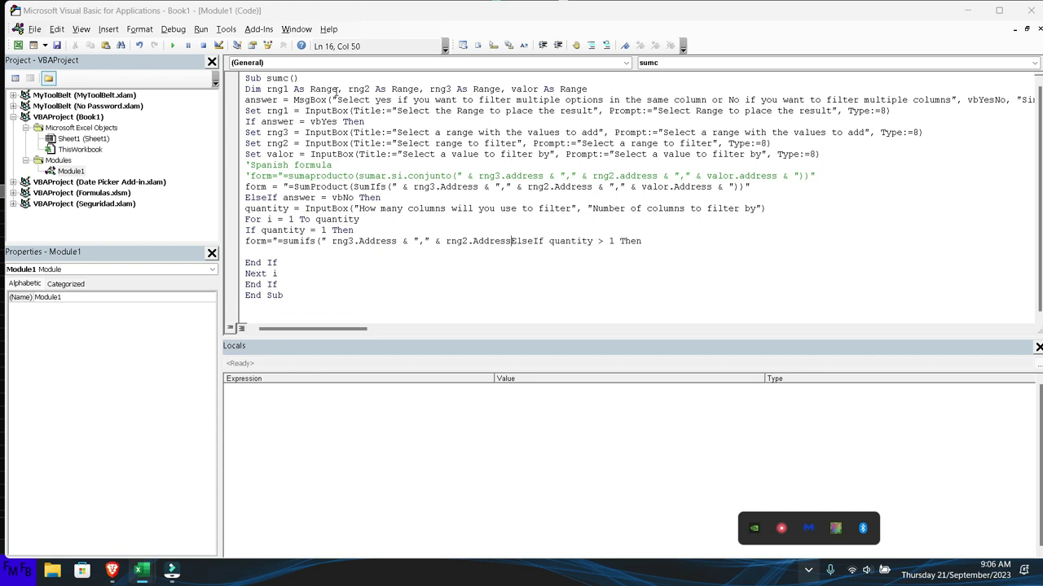
pyautogui.press('Return')
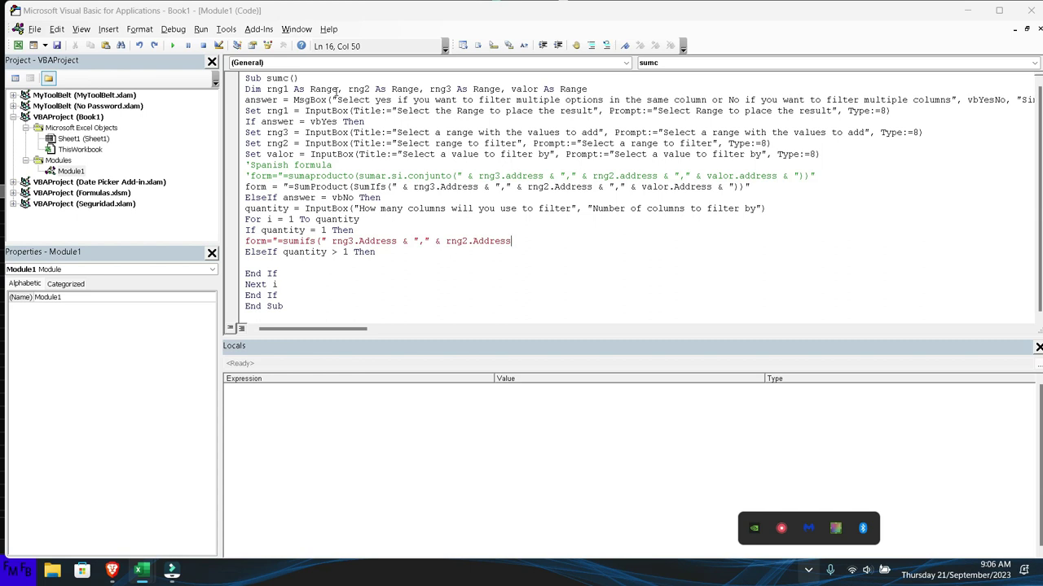
pyautogui.write('& ')
pyautogui.write('"')
pyautogui.write('," & valor.add')
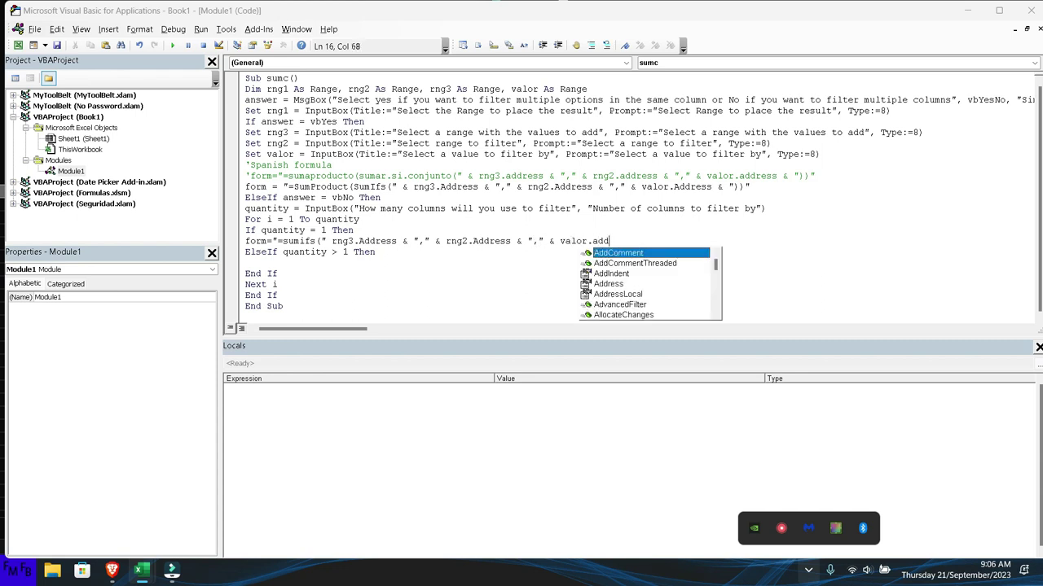
pyautogui.press('Tab')
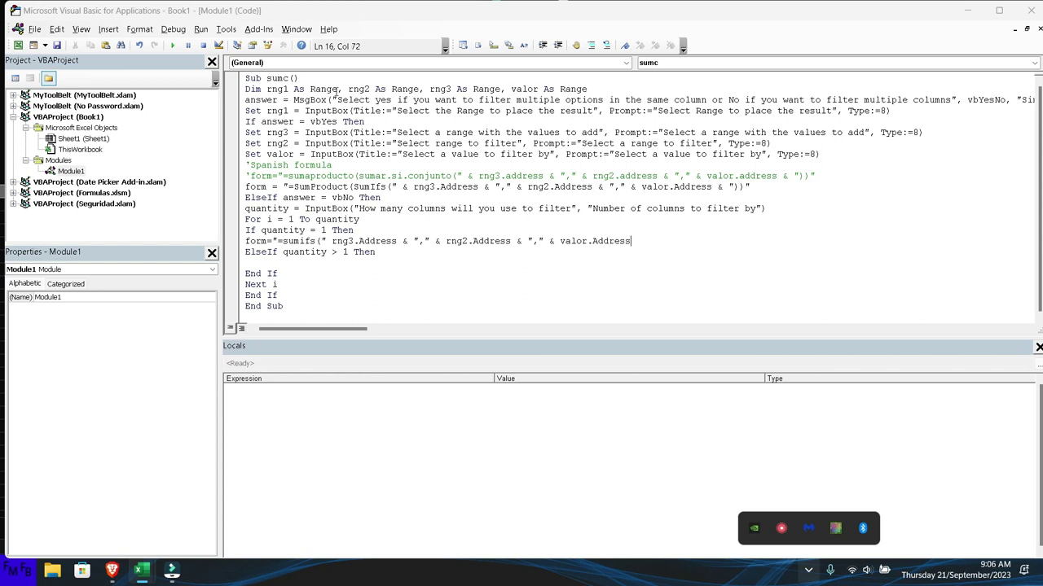
pyautogui.click(335, 92)
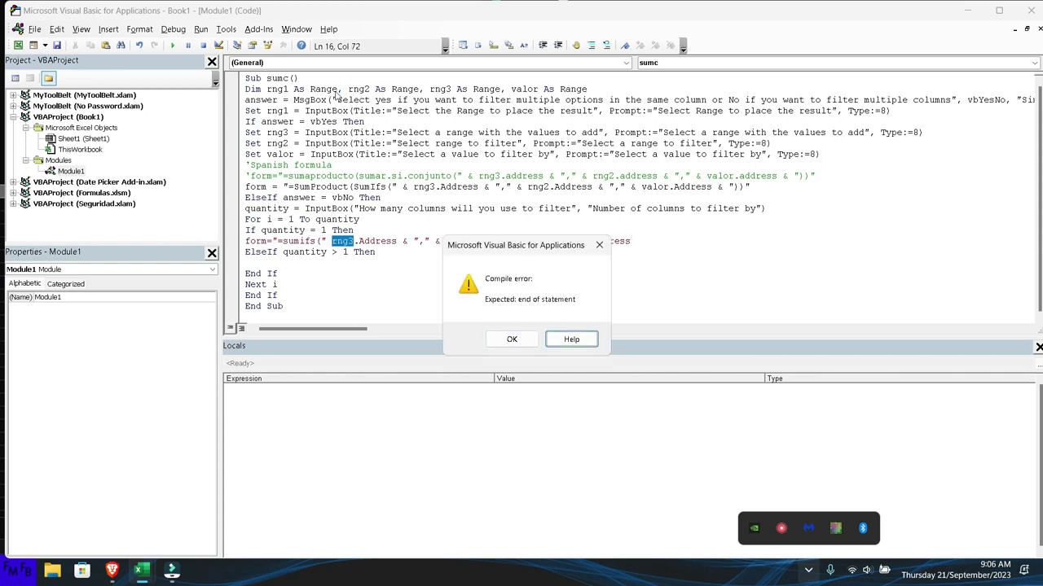
# Dismiss the compile error, paste the three range prompts into the vbNo branch, then undo it.
pyautogui.press('Escape')
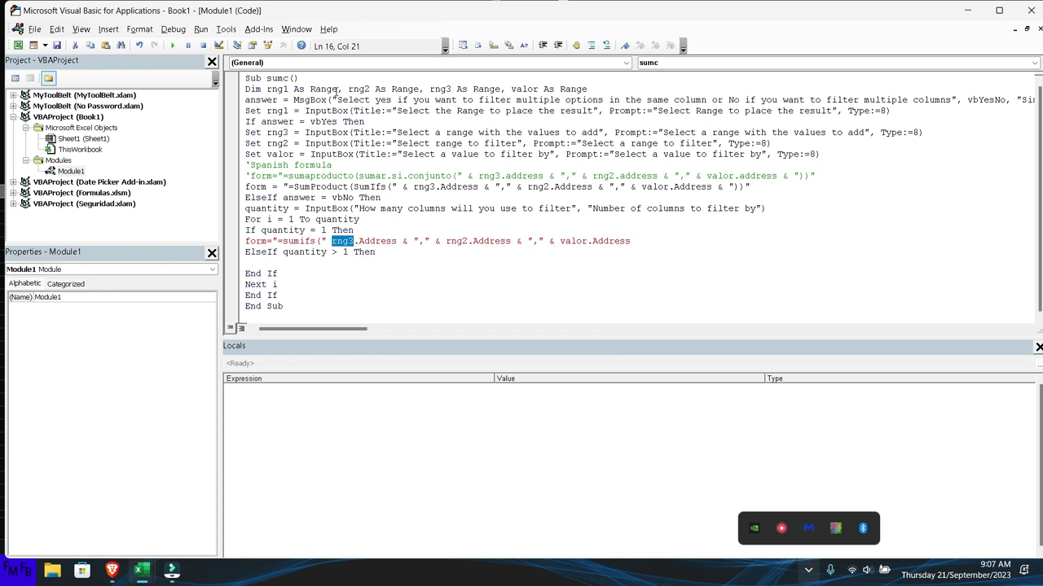
pyautogui.click(336, 91)
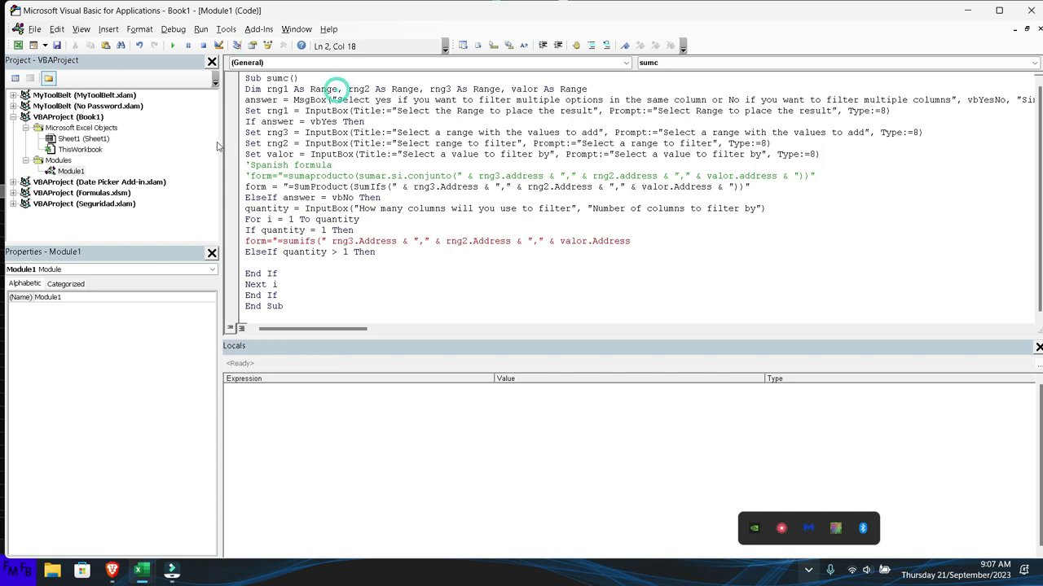
pyautogui.click(242, 132)
pyautogui.keyDown('shift'); pyautogui.click(821, 155); pyautogui.keyUp('shift')
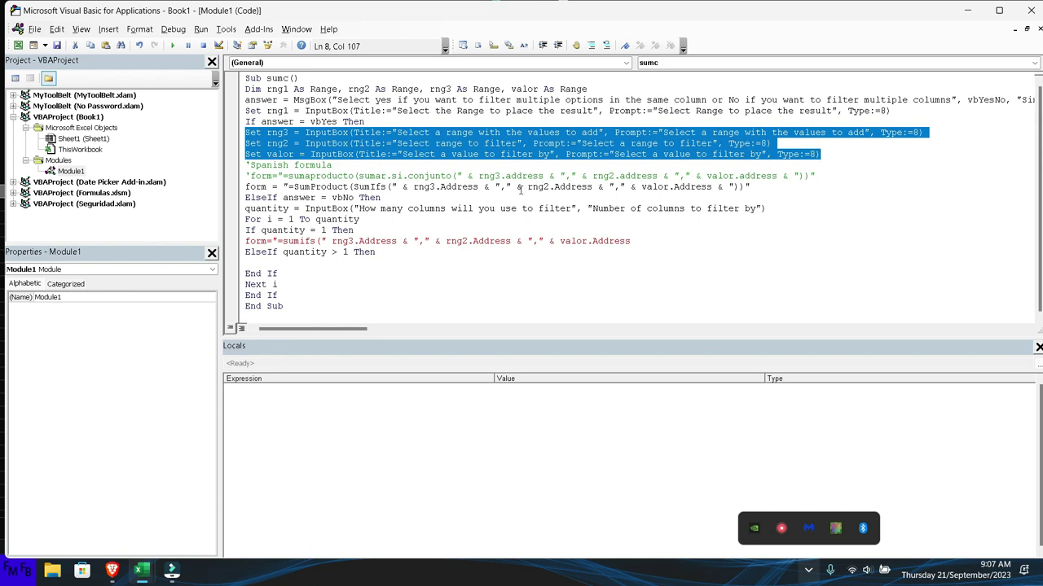
pyautogui.click(424, 197)
pyautogui.press('Return')
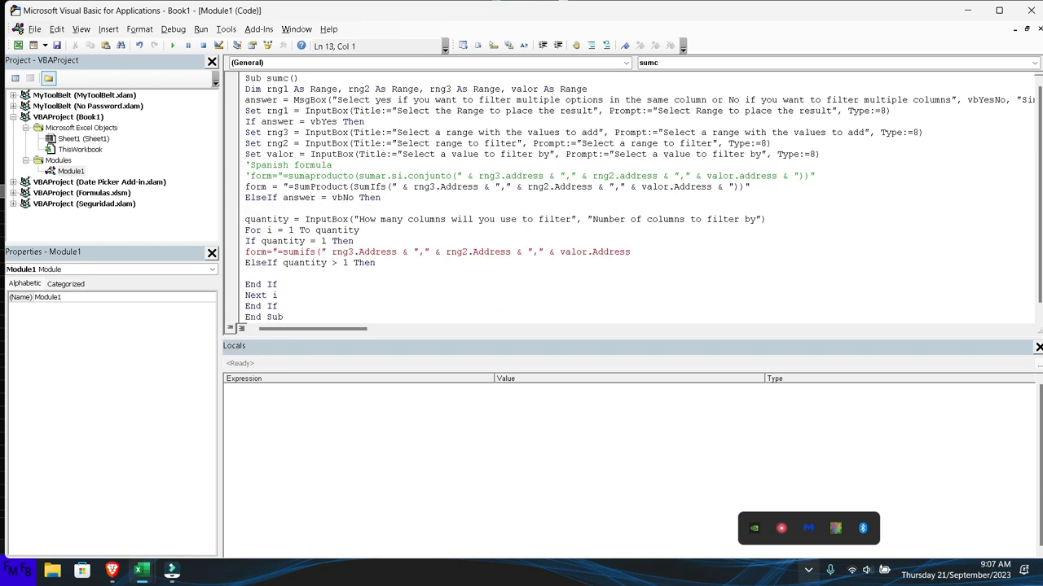
pyautogui.write('Set rng3 = InputBox(Title:="Select a range with the values to add", Prompt:="Select a range with the values to add", Type:=8) Set rng2 = InputBox(Title:="Select range to filter", Prompt:="Select a range to filter", Type:=8) Set valor = InputBox(Title:="Select a value to filter by", Prompt:="Select a value to filter by", Type:=8)')
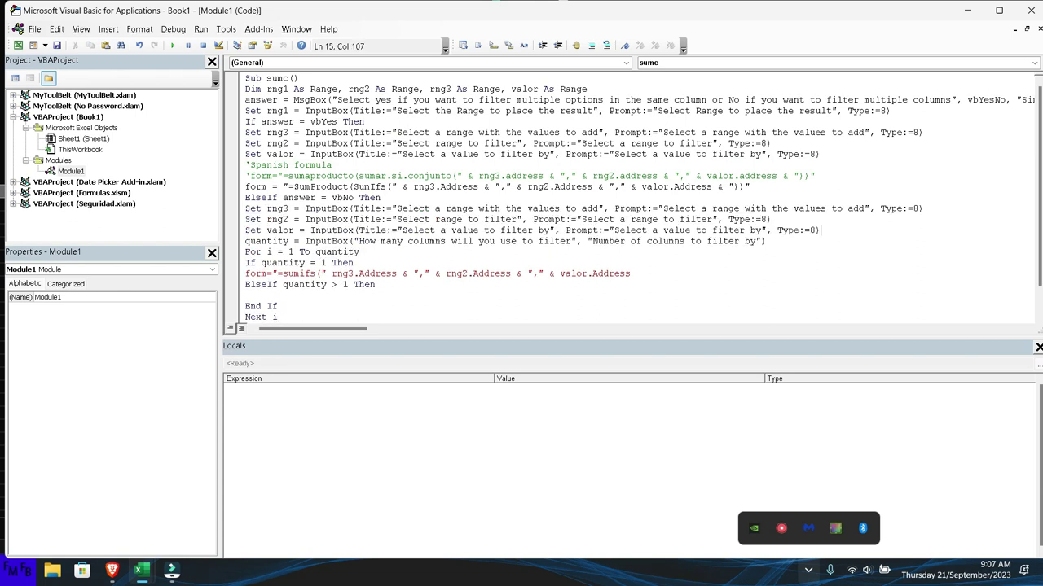
pyautogui.hotkey('ctrl', 'z')
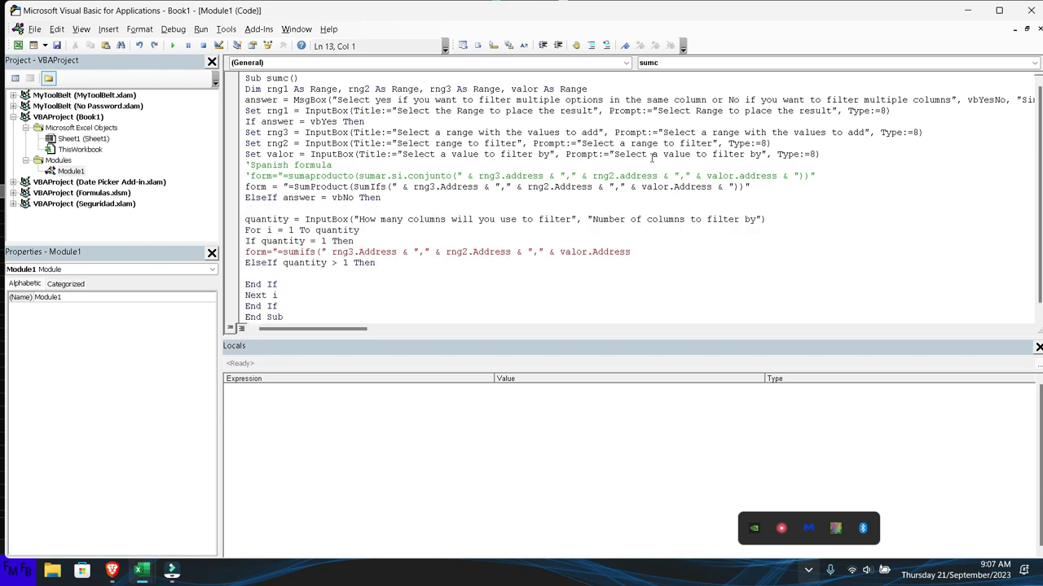
# Move the Set rng3, rng2 and valor InputBox lines above the If answer = vbYes check.
pyautogui.click(824, 155)
pyautogui.hotkey('shift', 'Home')
pyautogui.hotkey('shift', 'Up')
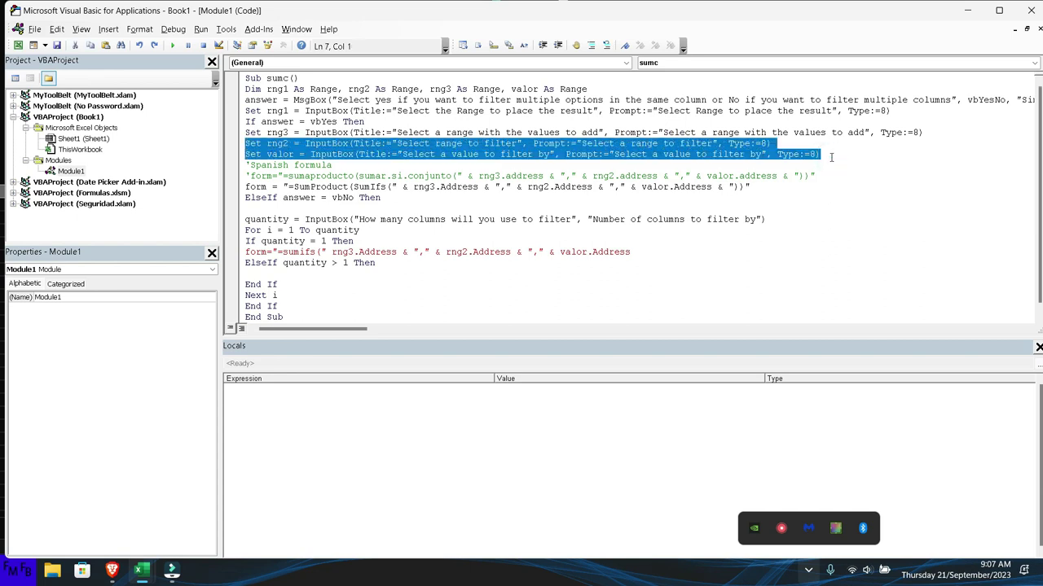
pyautogui.hotkey('shift', 'Up')
pyautogui.hotkey('ctrl', 'c')
pyautogui.press('Delete')
pyautogui.press('Up')
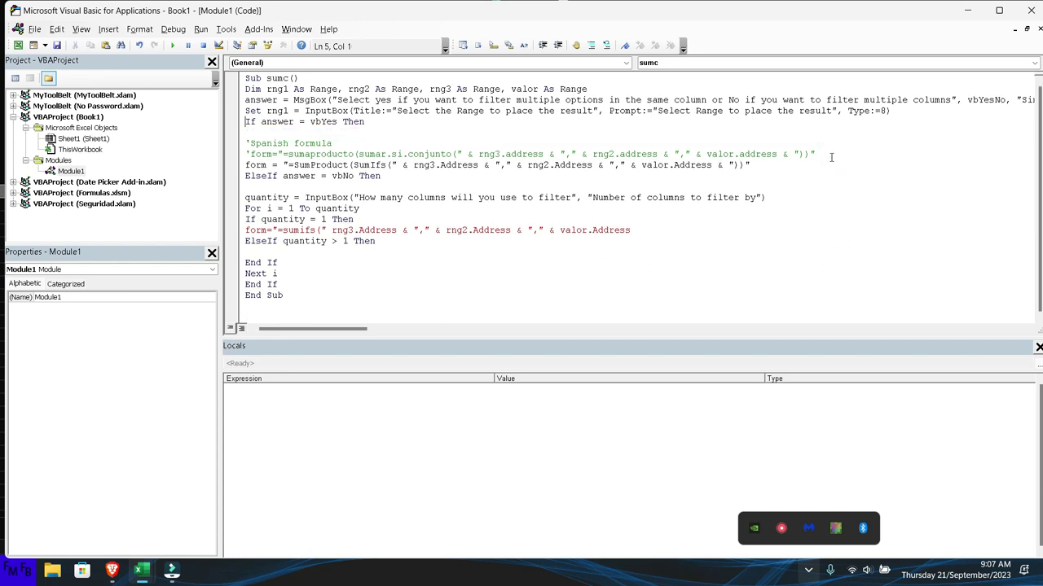
pyautogui.press('Return')
pyautogui.press('Up')
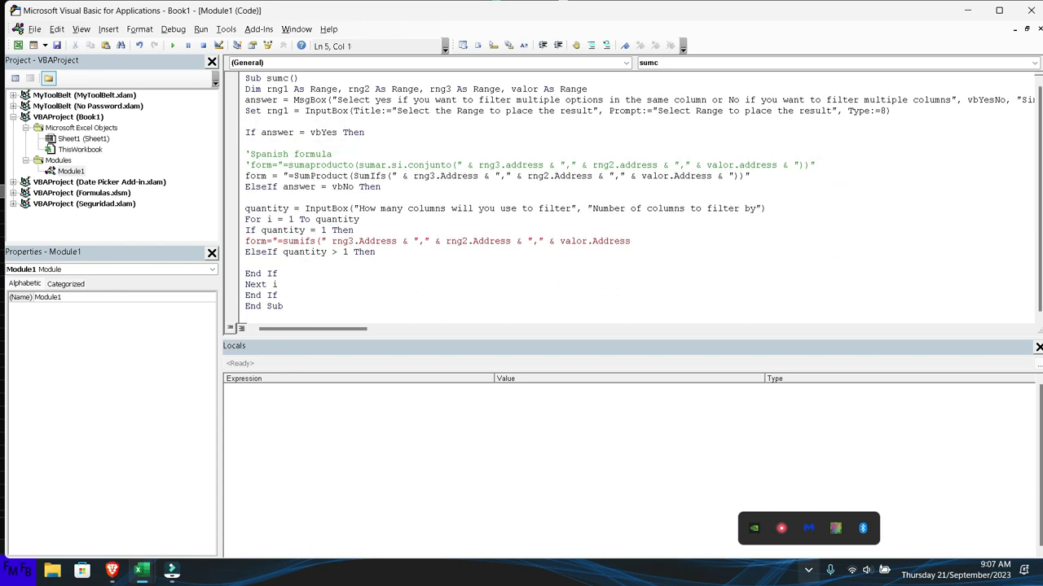
pyautogui.hotkey('ctrl', 'v')
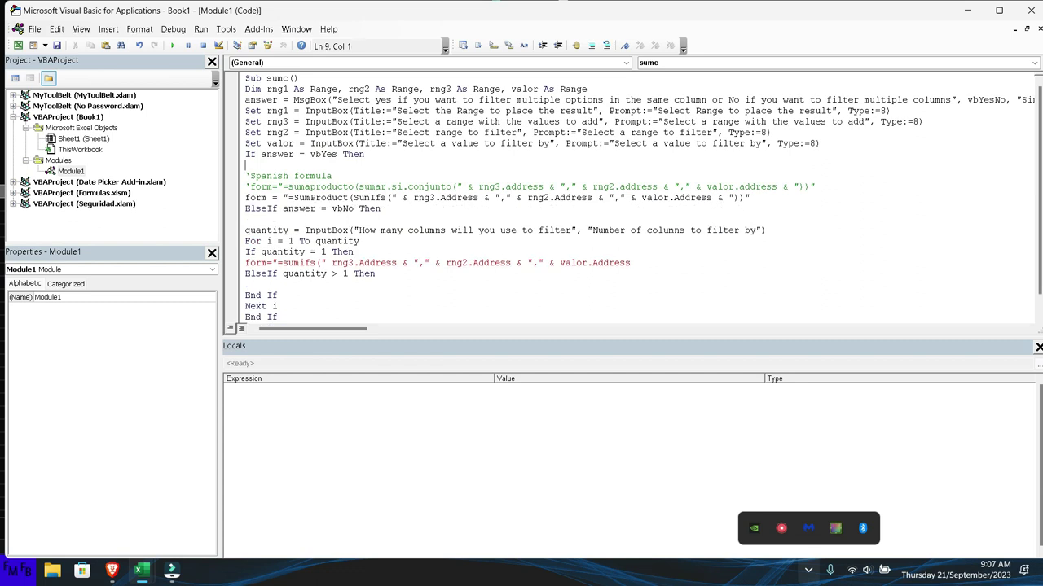
pyautogui.press('BackSpace')
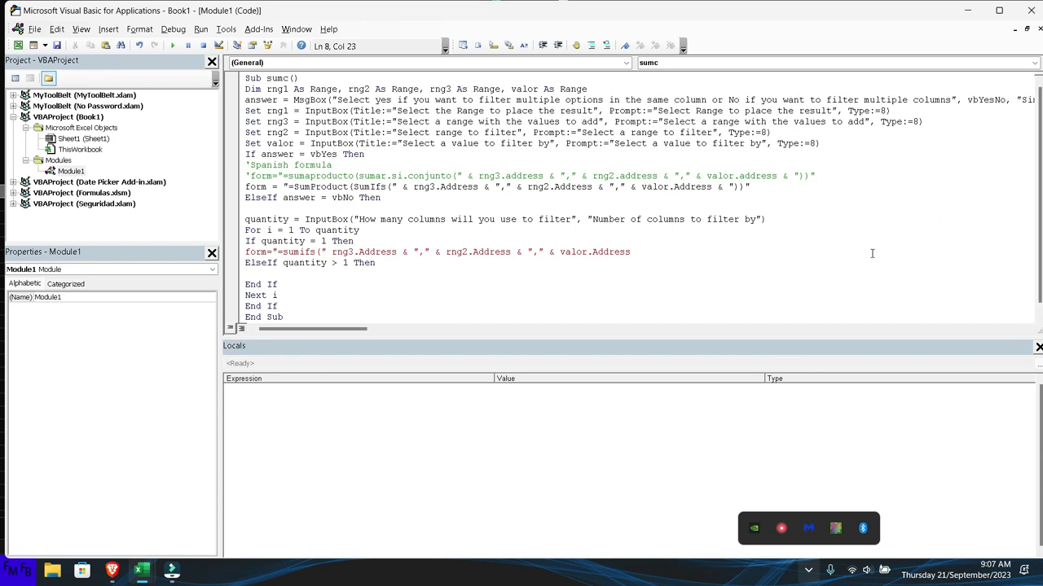
pyautogui.click(685, 251)
# Insert the missing & before rng3, drop the trailing & "", and begin form= under quantity > 1.
pyautogui.write('&')
pyautogui.press('BackSpace')
pyautogui.write('&')
pyautogui.write(' ""')
pyautogui.press('Return')
pyautogui.press('Return')
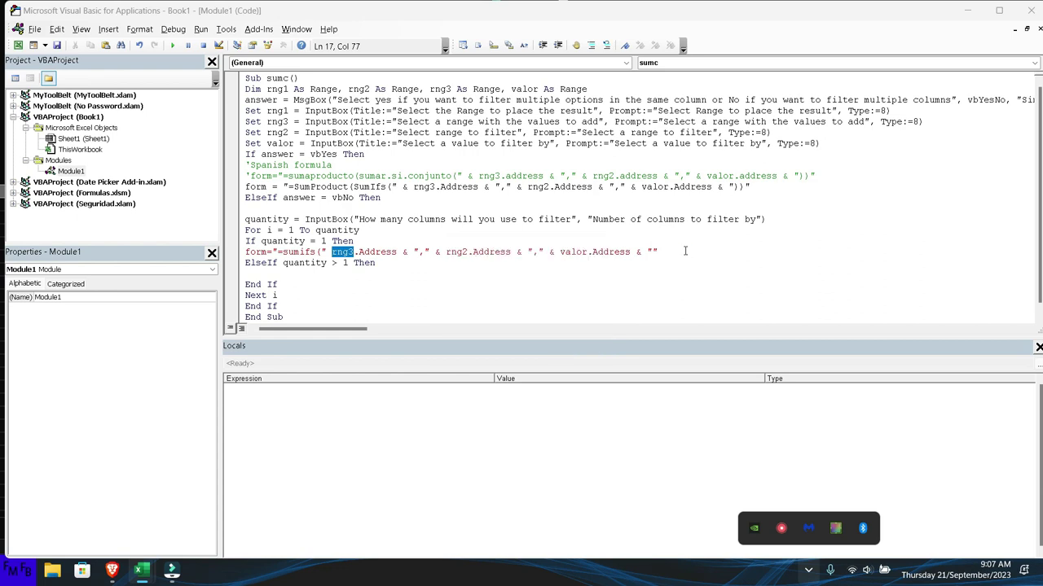
pyautogui.press('Left')
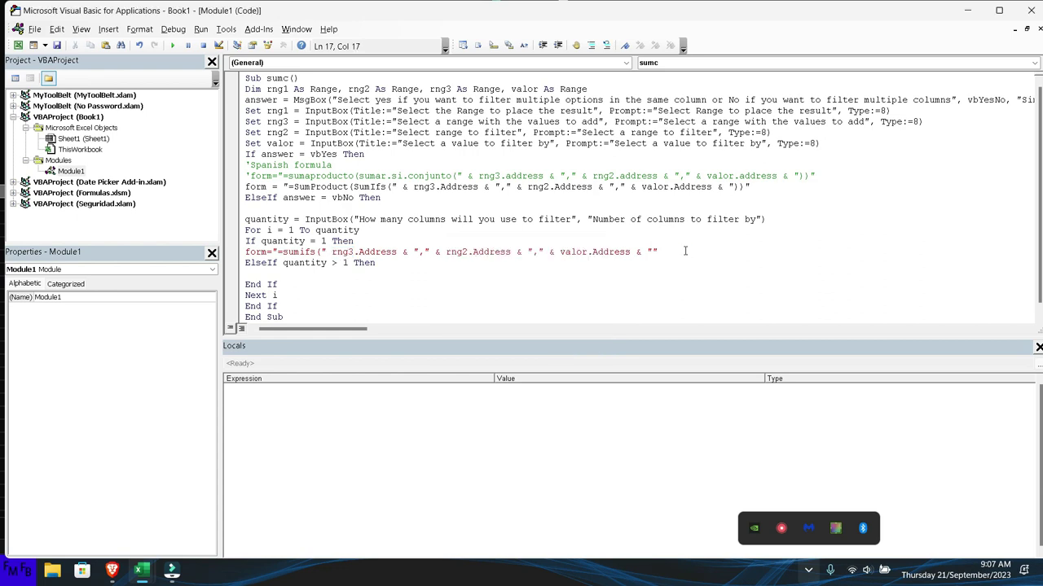
pyautogui.write('&')
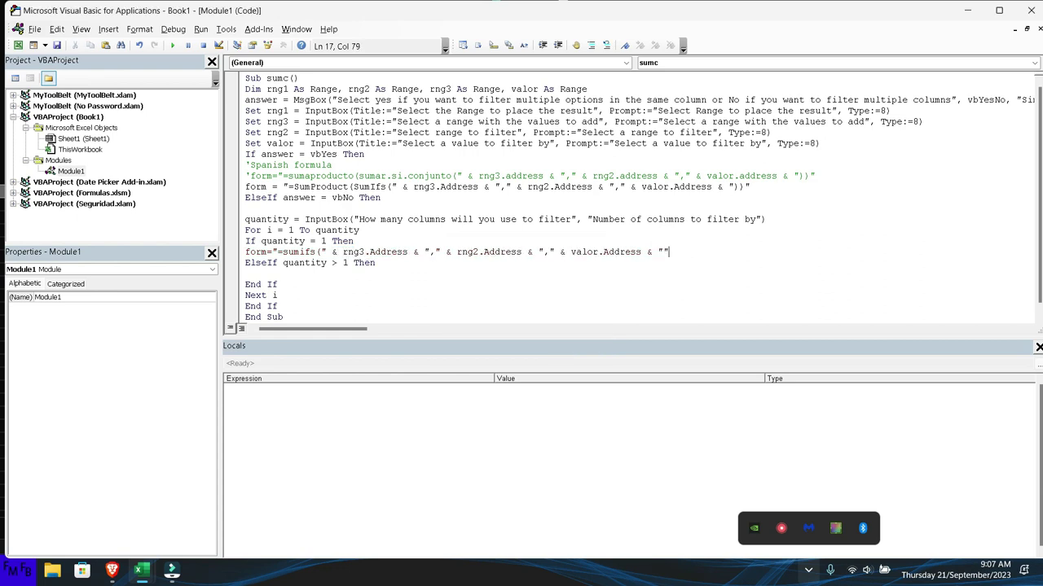
pyautogui.hotkey('shift', 'Left')
pyautogui.hotkey('shift', 'Left')
pyautogui.hotkey('shift', 'Left')
pyautogui.hotkey('shift', 'Left')
pyautogui.press('BackSpace')
pyautogui.click(246, 273)
pyautogui.write('form=')
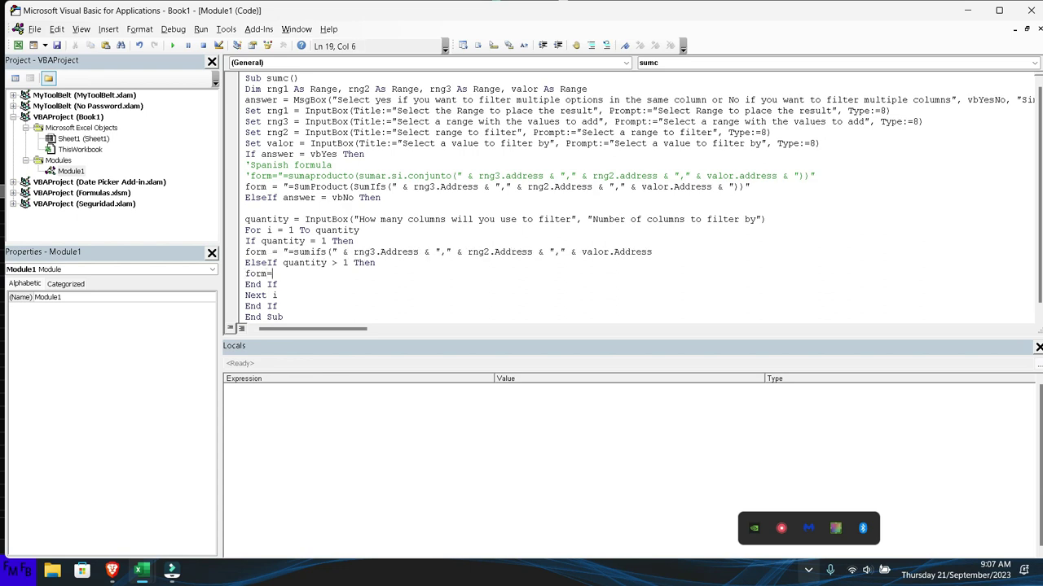
pyautogui.write('""')
# Write form = form & "," & rng2.Address & "," & valor.Address in the multi-column branch.
pyautogui.press('BackSpace')
pyautogui.press('BackSpace')
pyautogui.write('form &')
pyautogui.write(' "')
pyautogui.write('," ')
pyautogui.write('& rng2')
pyautogui.write('.ad')
pyautogui.press('Down')
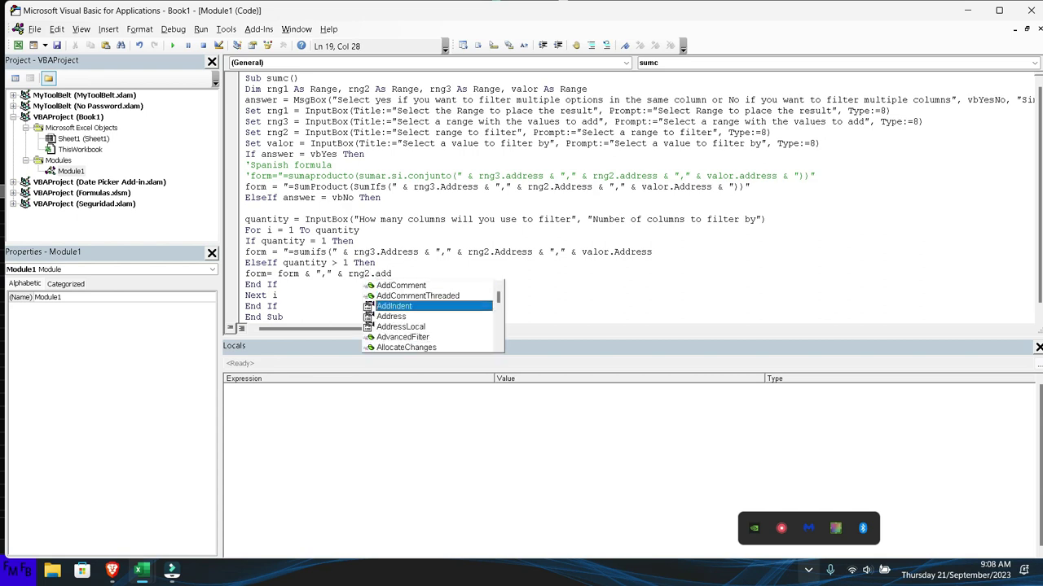
pyautogui.press('Down')
pyautogui.press('Tab')
pyautogui.write('& ')
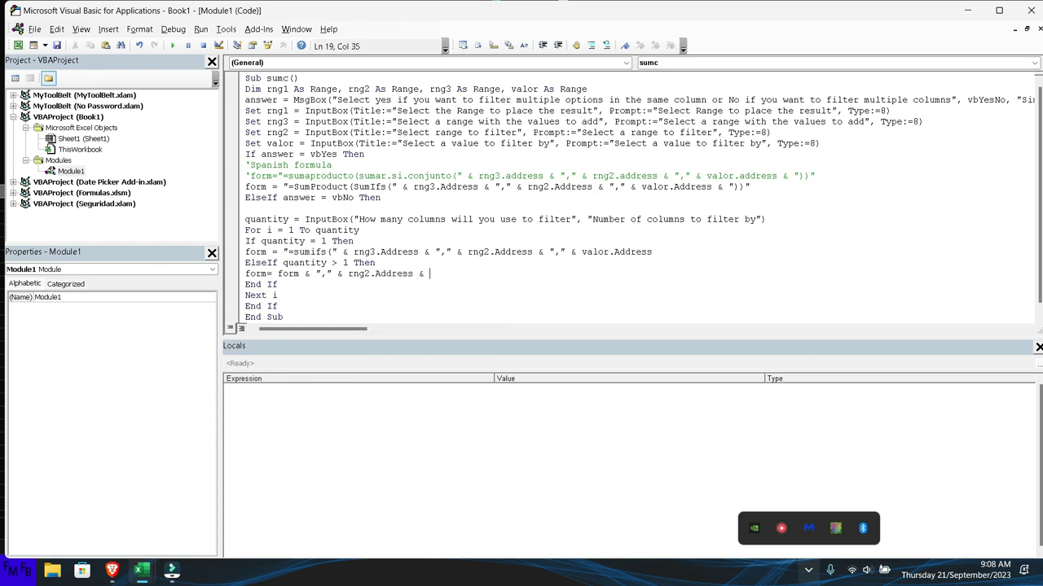
pyautogui.write('","')
pyautogui.write(' & ')
pyautogui.write('valor.add')
pyautogui.press('Down')
pyautogui.press('Down')
pyautogui.press('Tab')
pyautogui.press('Down')
pyautogui.press('Down')
pyautogui.press('Return')
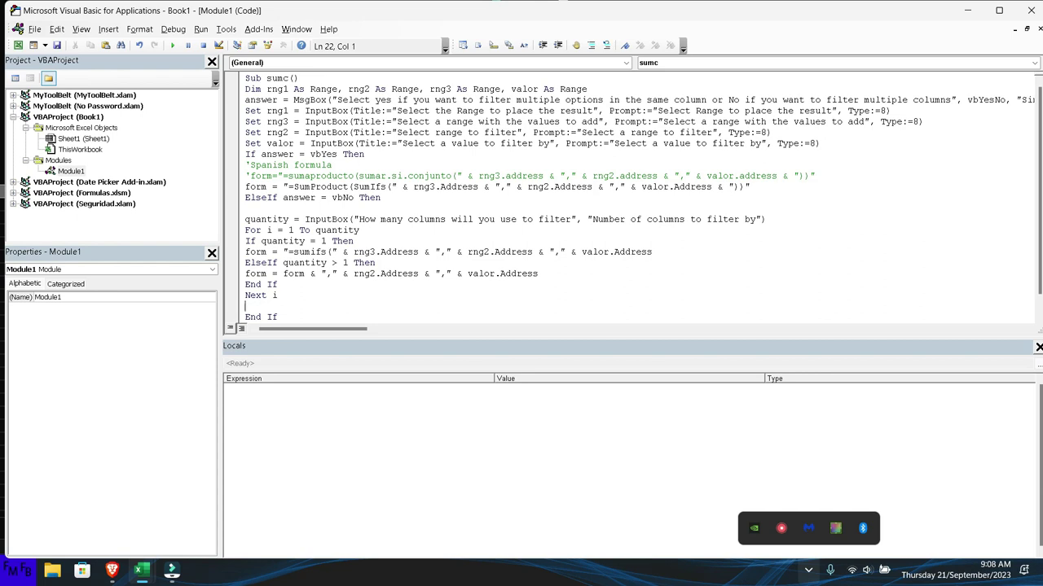
# Add form = form & ")" after Next i and Cells(rng1.Row, rng1.Column).Formula = form before End Sub.
pyautogui.write('form=form ')
pyautogui.write('& ')
pyautogui.write('""')
pyautogui.write(')')
pyautogui.click(278, 317)
pyautogui.scroll(-1, 643, 195)
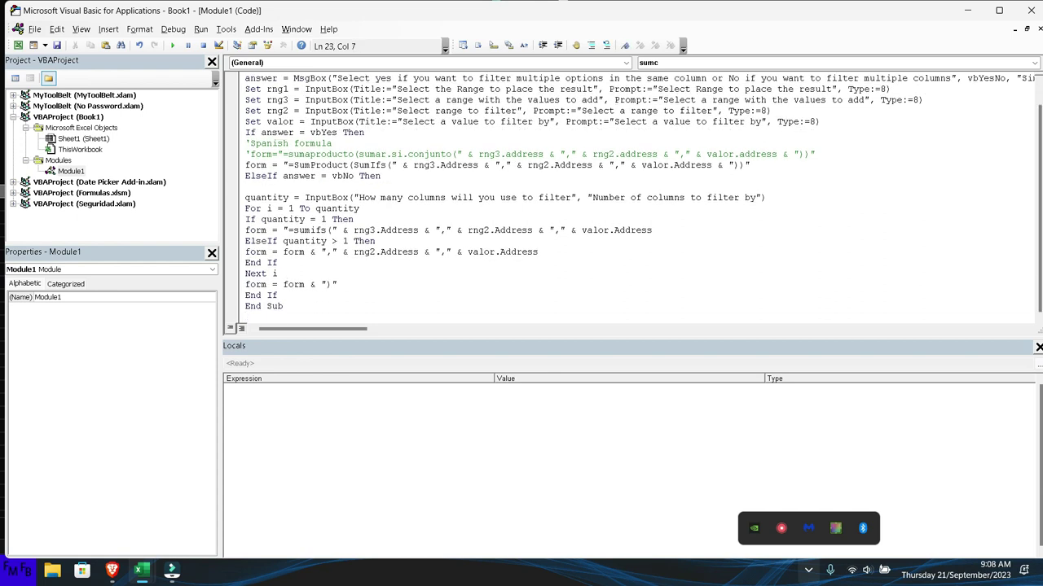
pyautogui.press('Return')
pyautogui.write('rn')
pyautogui.press('BackSpace')
pyautogui.press('BackSpace')
pyautogui.write('cells(rng1.row,rng1.col')
pyautogui.press('Tab')
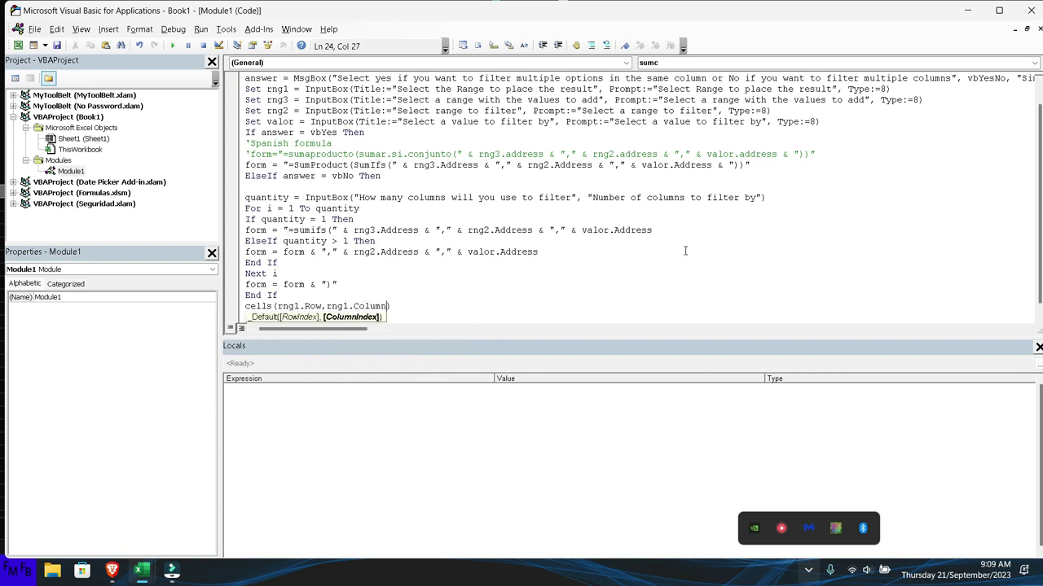
pyautogui.write(').formula=')
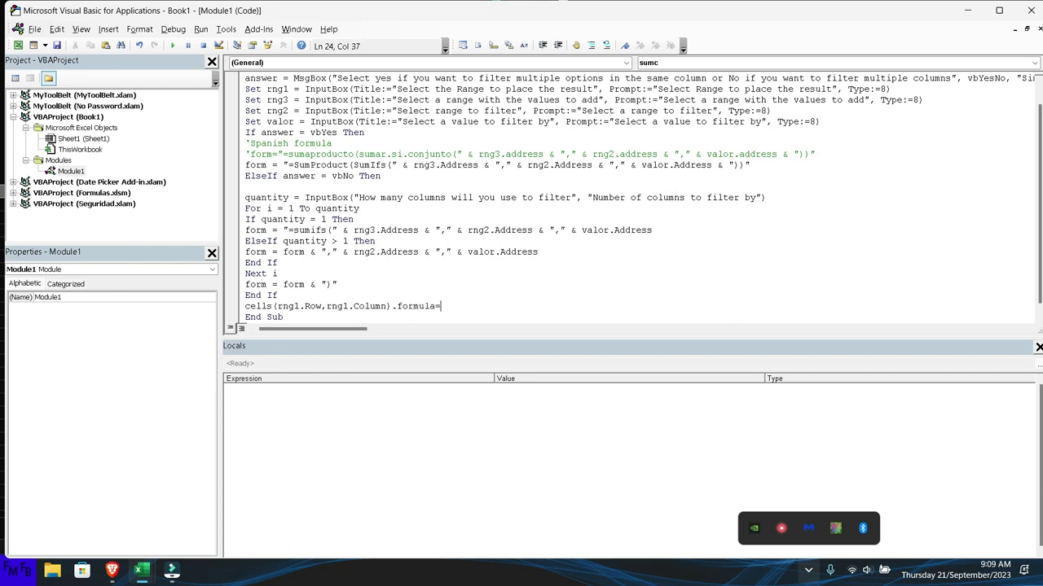
pyautogui.write('form')
pyautogui.press('Down')
# In Book1, enter the names Pedro, Pablo, Juan, Pedro, Pablo in A1:A5.
pyautogui.hotkey('alt', 'Tab')
pyautogui.press('Tab')
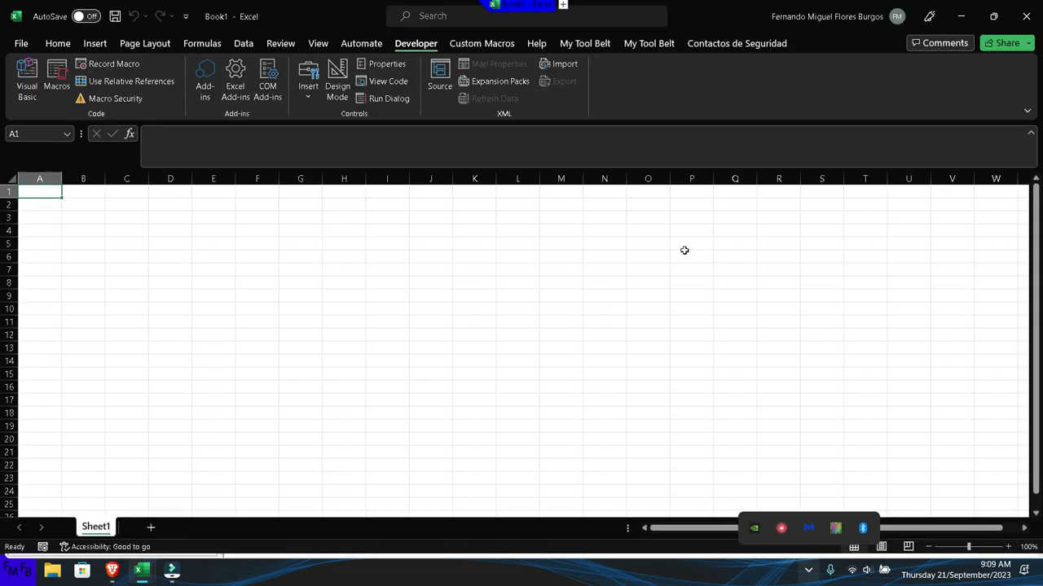
pyautogui.write('Pe')
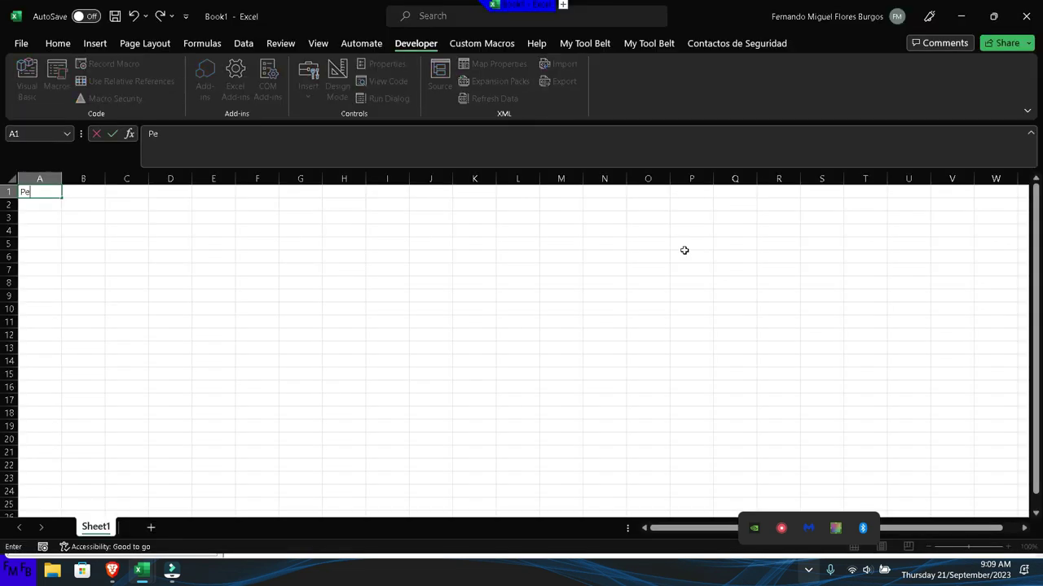
pyautogui.write('dro')
pyautogui.press('Tab')
pyautogui.press('Return')
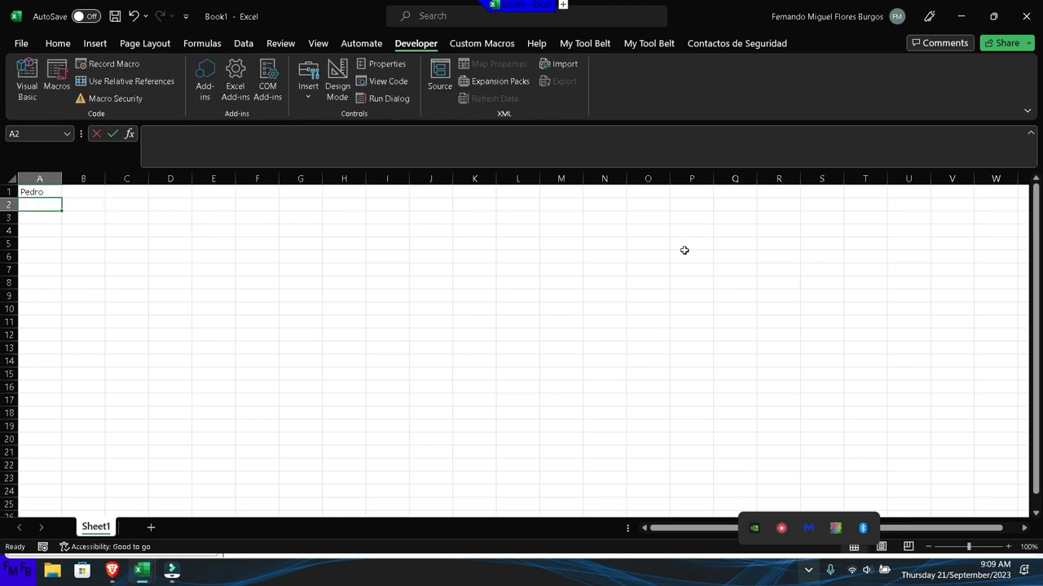
pyautogui.write('Pablo')
pyautogui.press('Return')
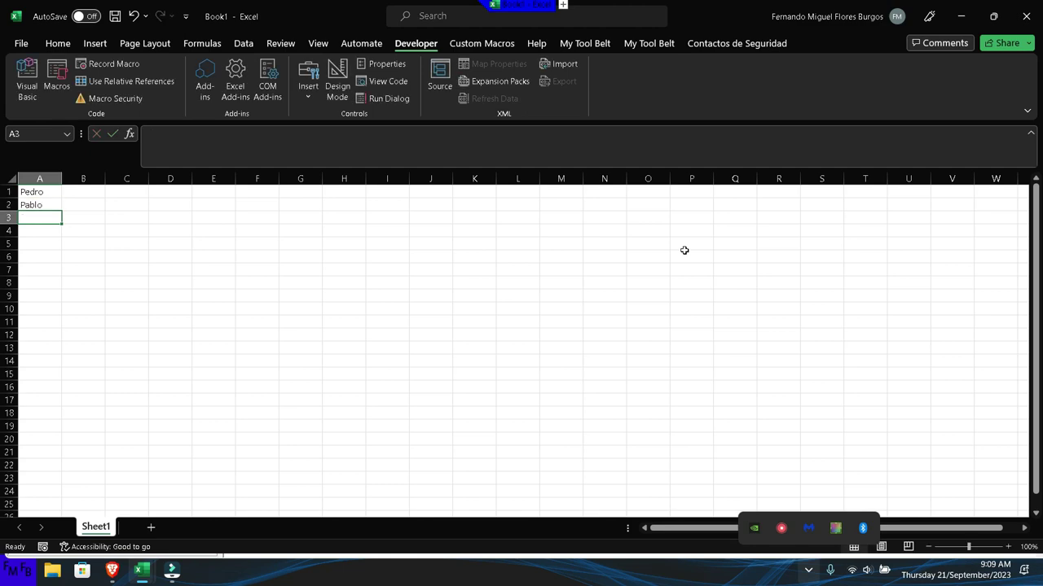
pyautogui.write('Juan')
pyautogui.press('Return')
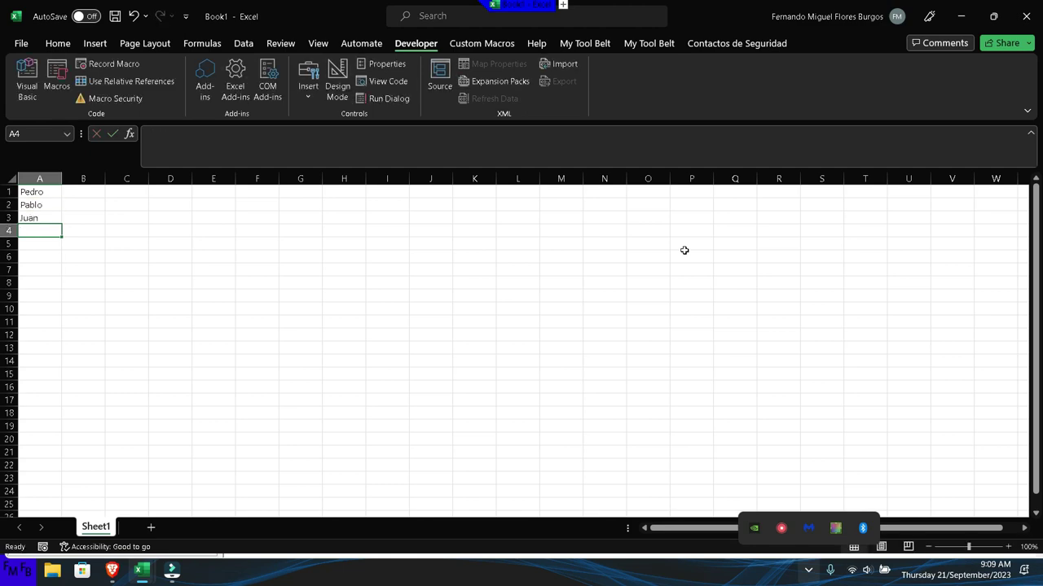
pyautogui.write('Pedro')
pyautogui.press('Return')
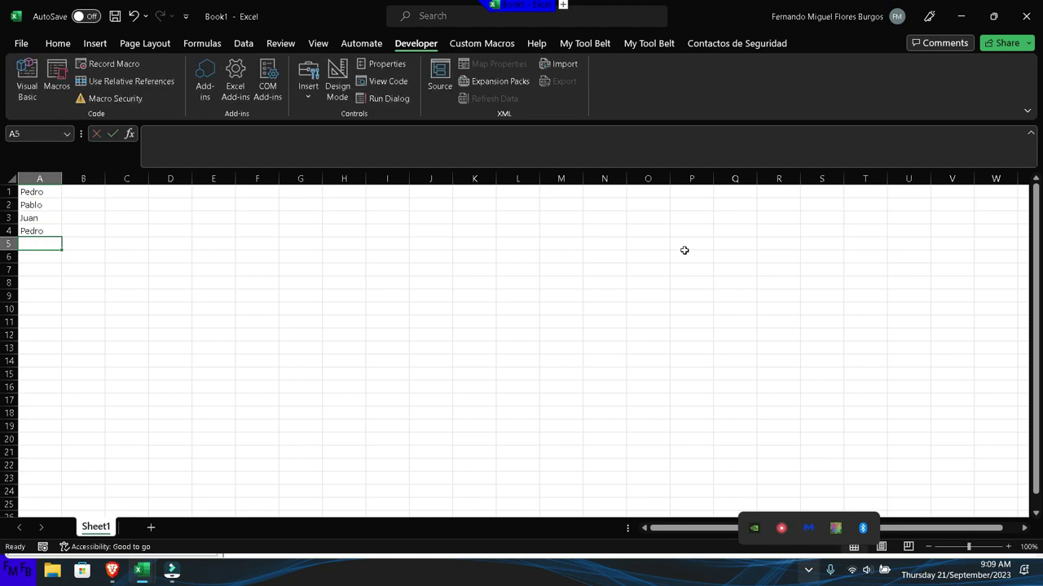
pyautogui.write('Pablo')
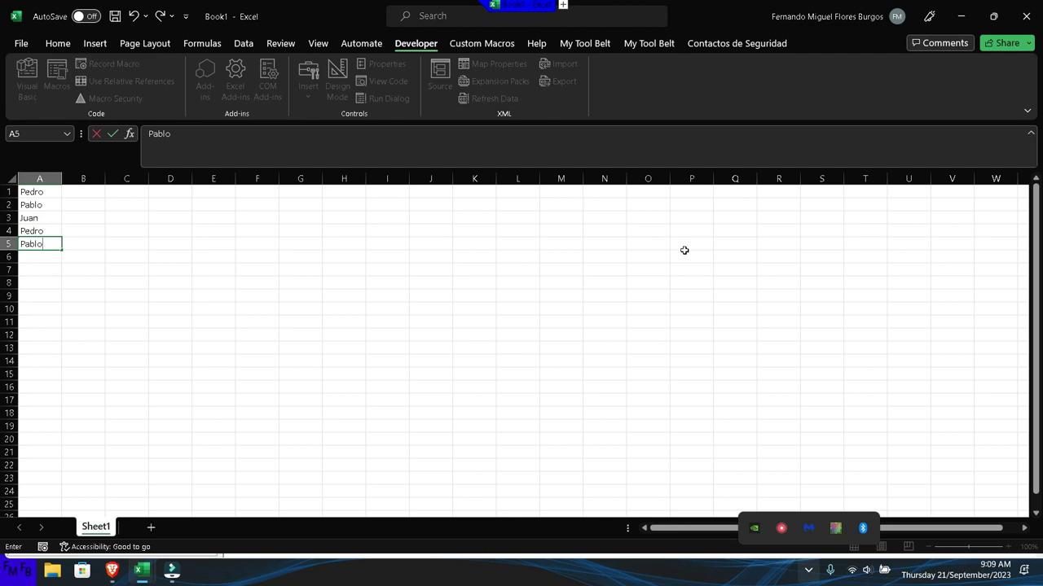
pyautogui.press('Up')
pyautogui.press('Up')
pyautogui.press('Up')
pyautogui.press('Up')
# Enter the sports Futbol, Natacion, Beísbol, Futbol, Natacion in B1:B5.
pyautogui.press('Right')
pyautogui.write('F')
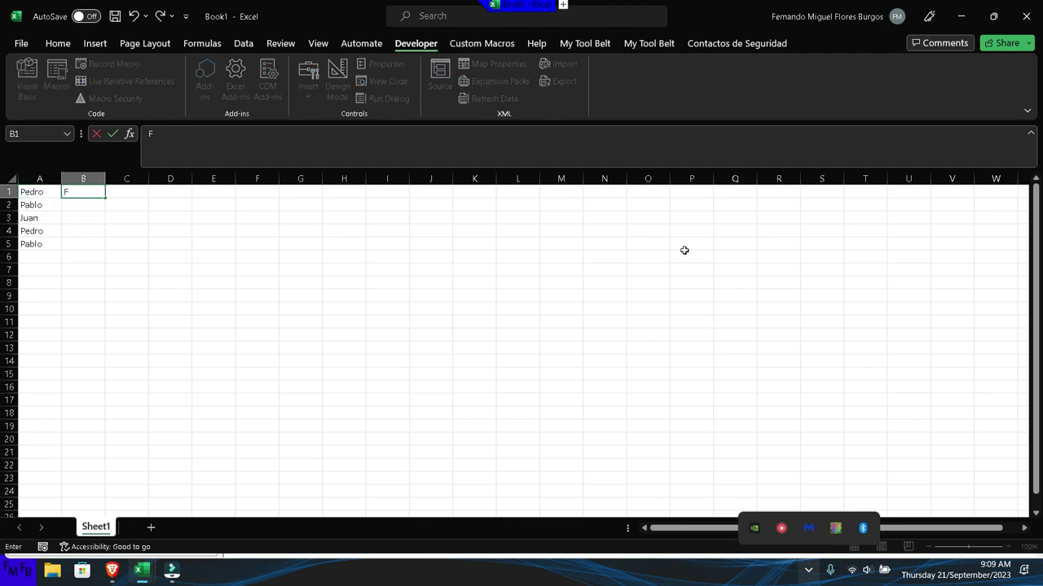
pyautogui.write('utbol')
pyautogui.press('Return')
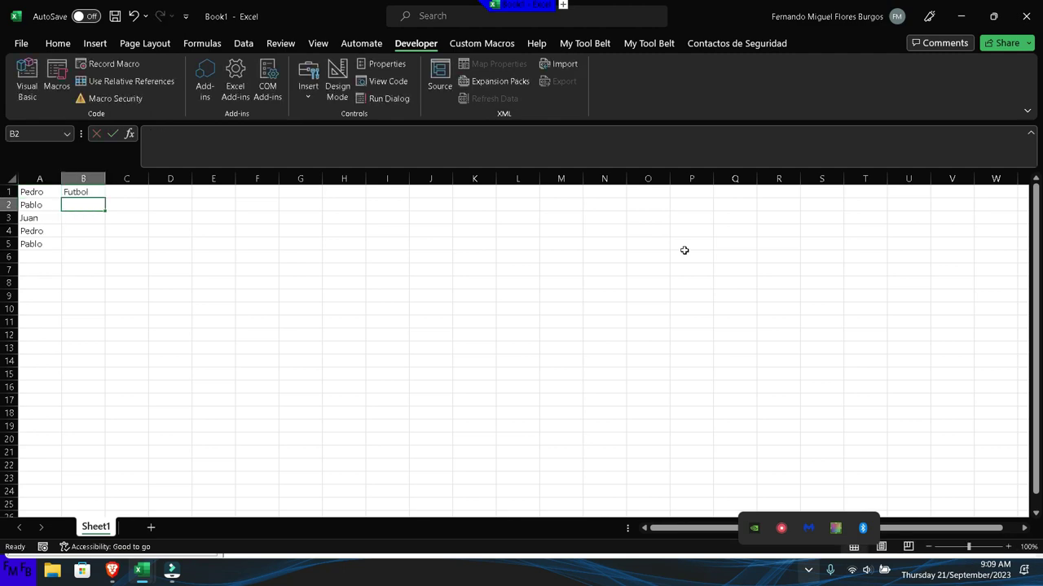
pyautogui.write('Natacion')
pyautogui.press('Return')
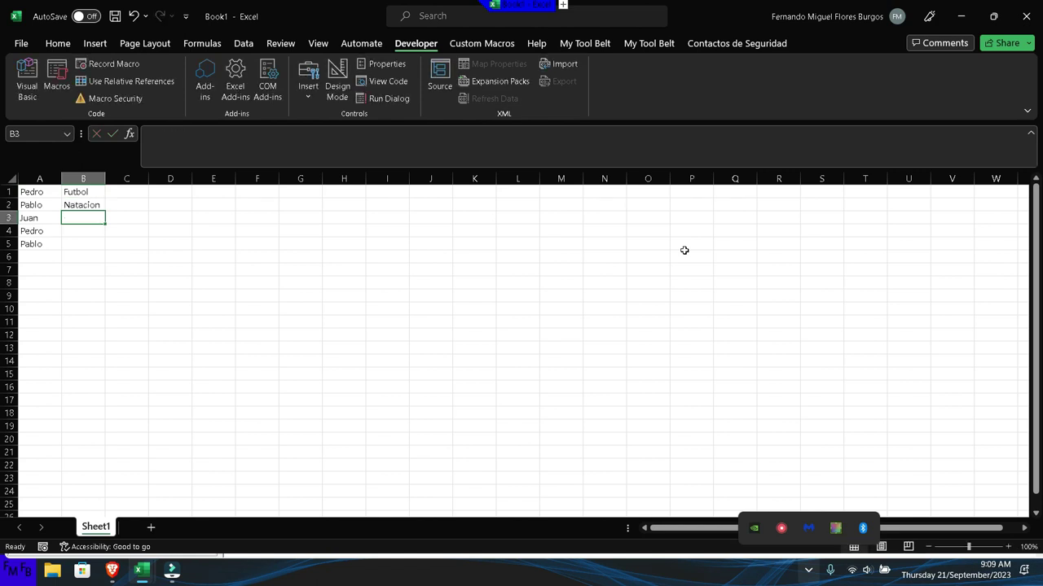
pyautogui.write('Beísbol')
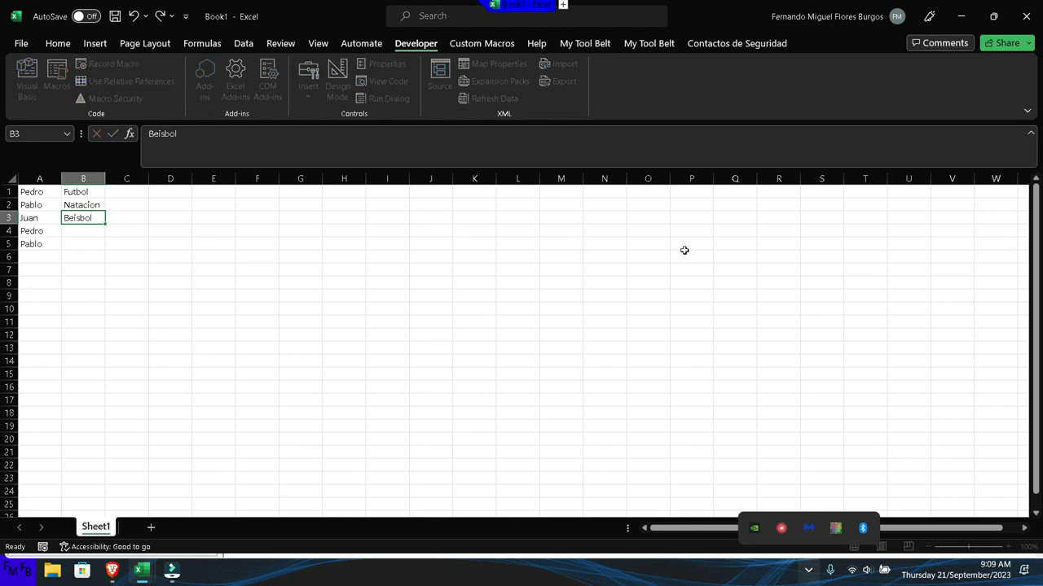
pyautogui.press('Return')
pyautogui.write('Futbol')
pyautogui.press('Return')
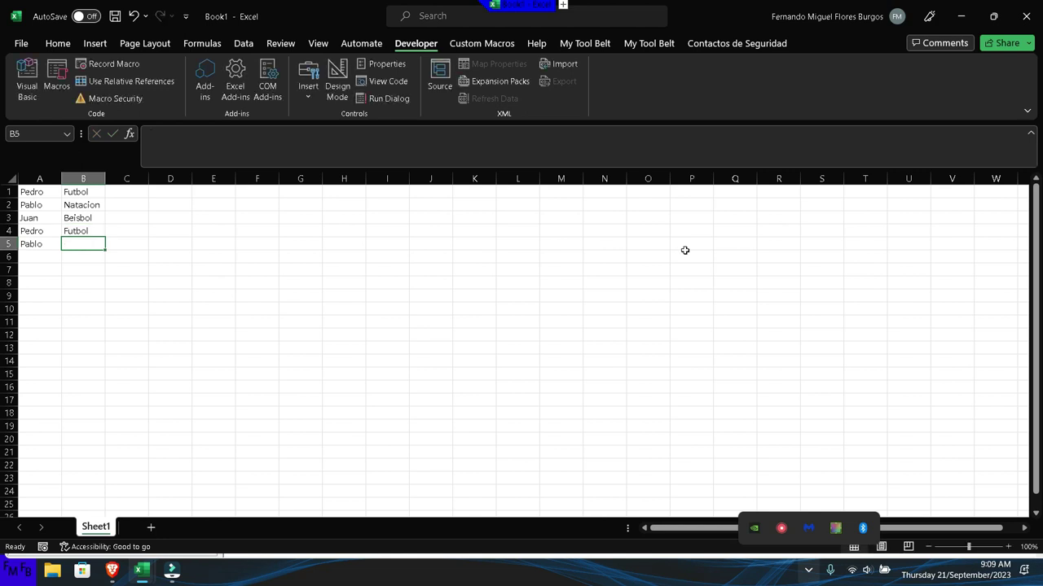
pyautogui.write('Natacion')
pyautogui.press('Up')
pyautogui.press('Up')
pyautogui.press('Up')
pyautogui.press('Up')
# Enter the amounts 10, 20, 30, 40 and 50 in C1:C5.
pyautogui.press('Right')
pyautogui.write('10')
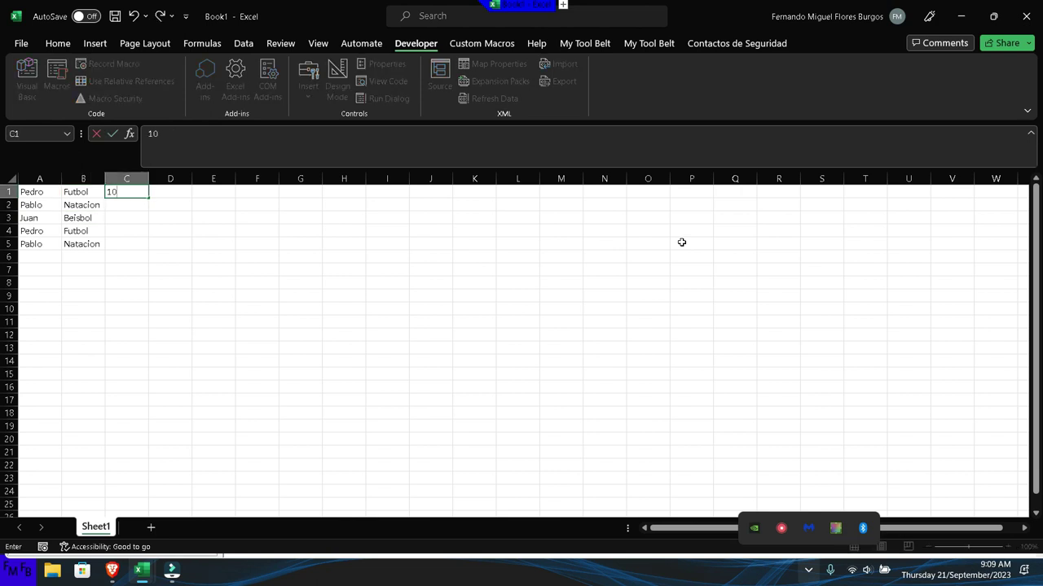
pyautogui.press('Return')
pyautogui.write('20')
pyautogui.press('Return')
pyautogui.write('30')
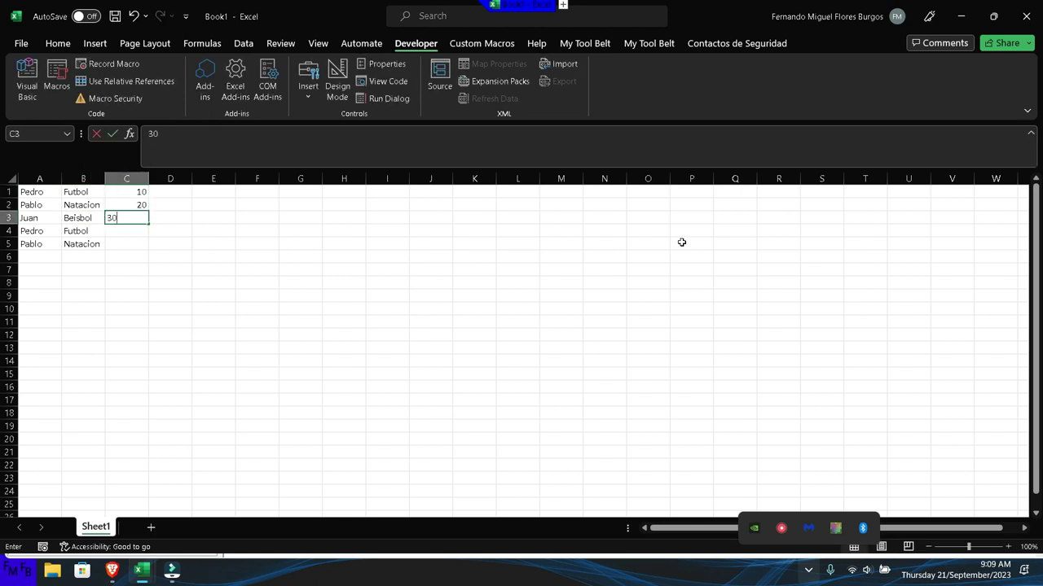
pyautogui.press('Return')
pyautogui.write('40')
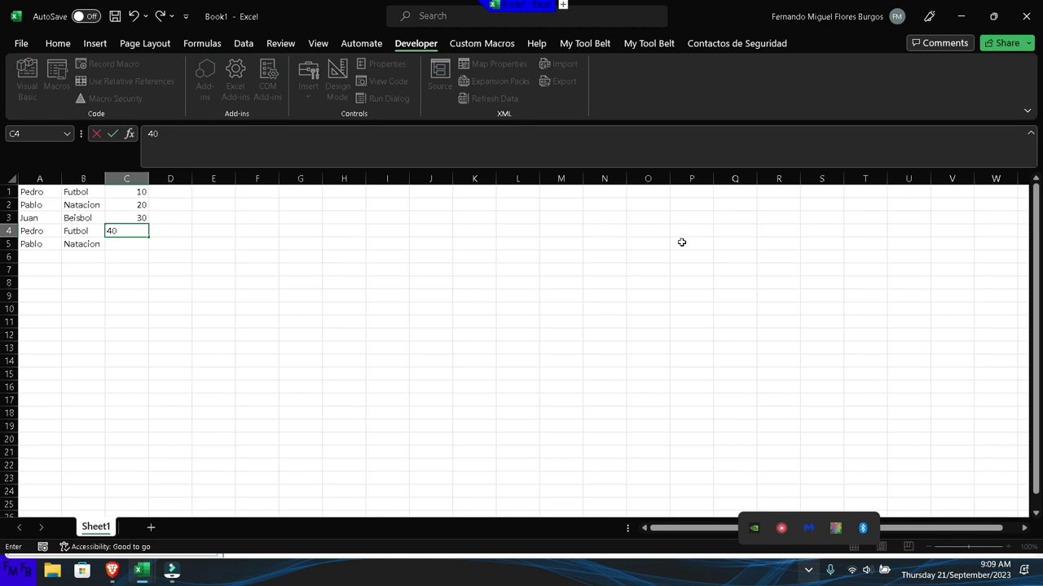
pyautogui.press('Return')
pyautogui.write('50')
pyautogui.press('Right')
pyautogui.press('Right')
pyautogui.press('Up')
pyautogui.press('Up')
pyautogui.press('Up')
pyautogui.press('Up')
pyautogui.hotkey('alt', 'Tab')
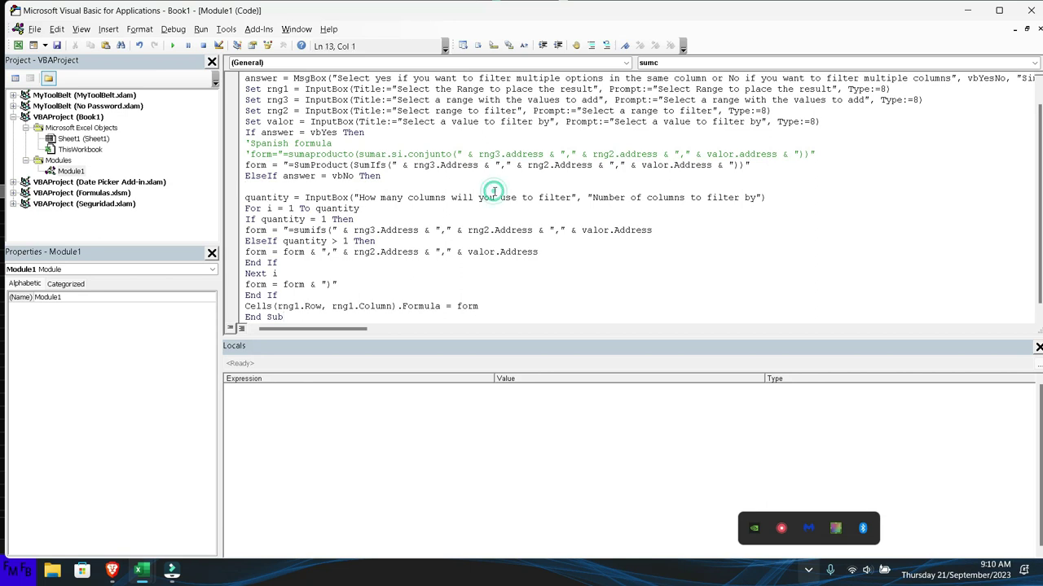
# Run sumc twice, dismissing the 'Named argument not found' error at rng1's Type:=8.
pyautogui.press('F5')
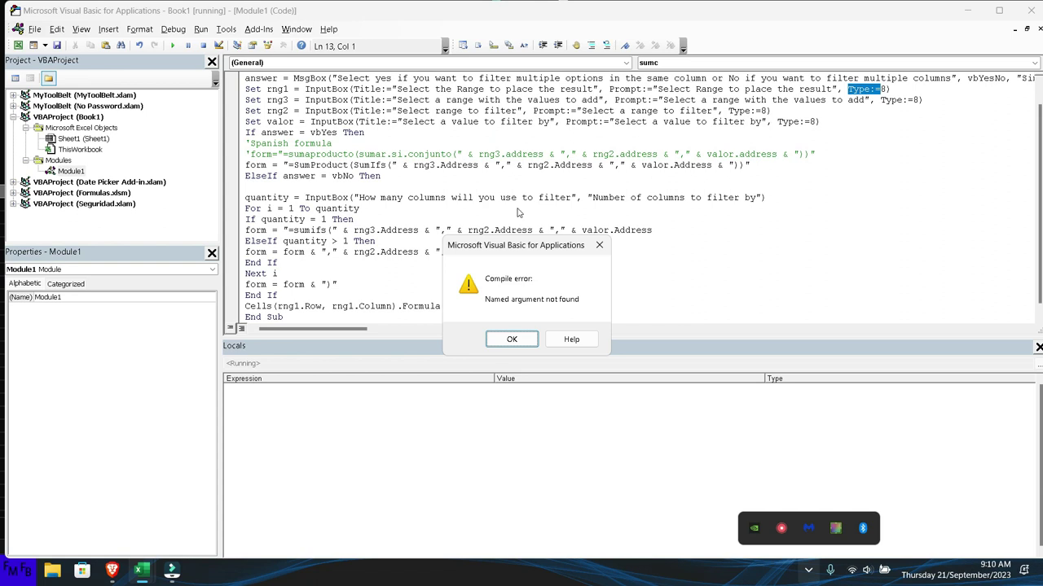
pyautogui.press('Return')
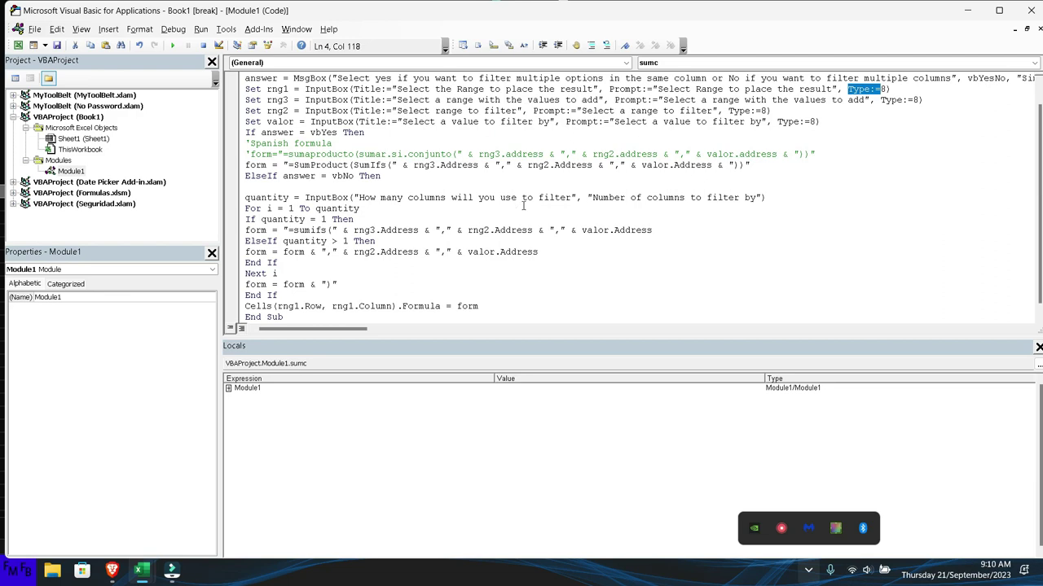
pyautogui.scroll(1, 521, 205)
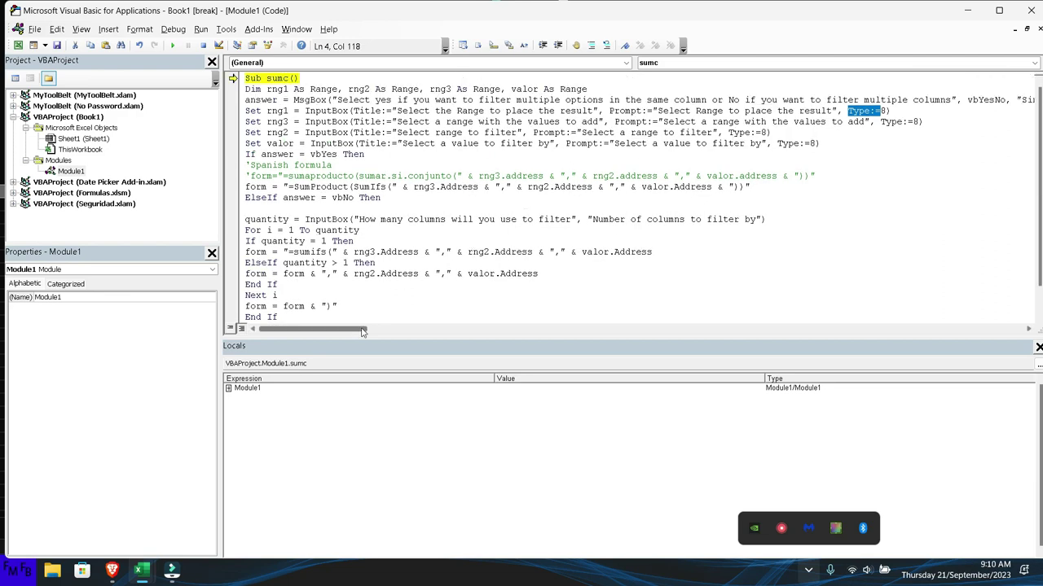
pyautogui.moveTo(364, 329); pyautogui.dragTo(389, 329)
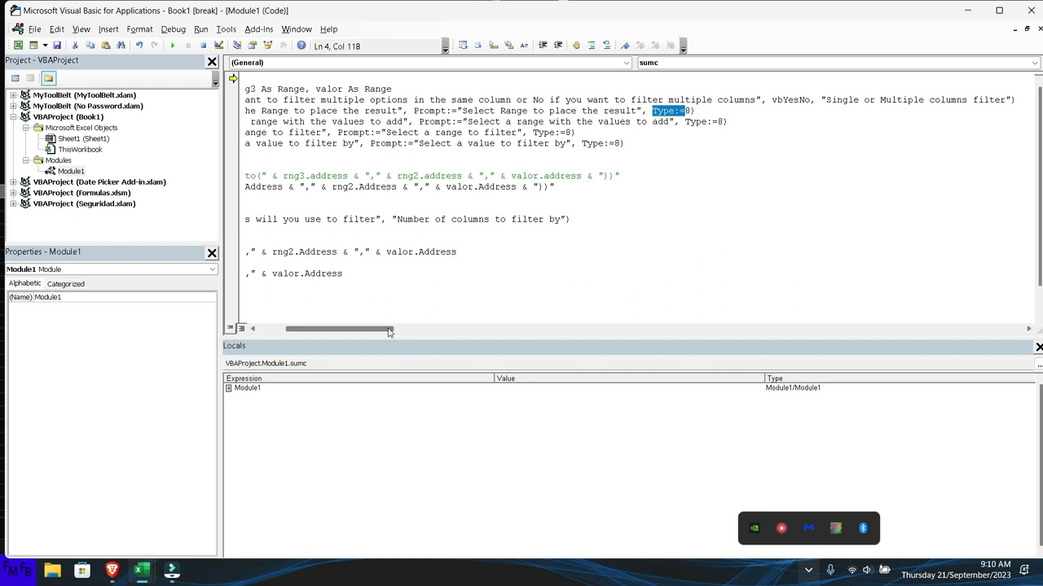
pyautogui.press('F5')
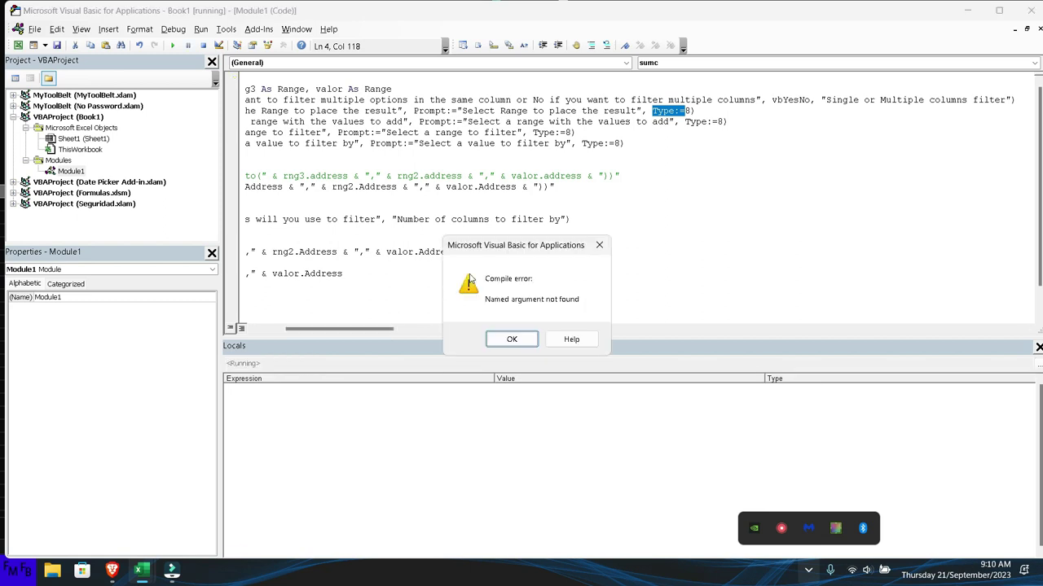
pyautogui.press('Return')
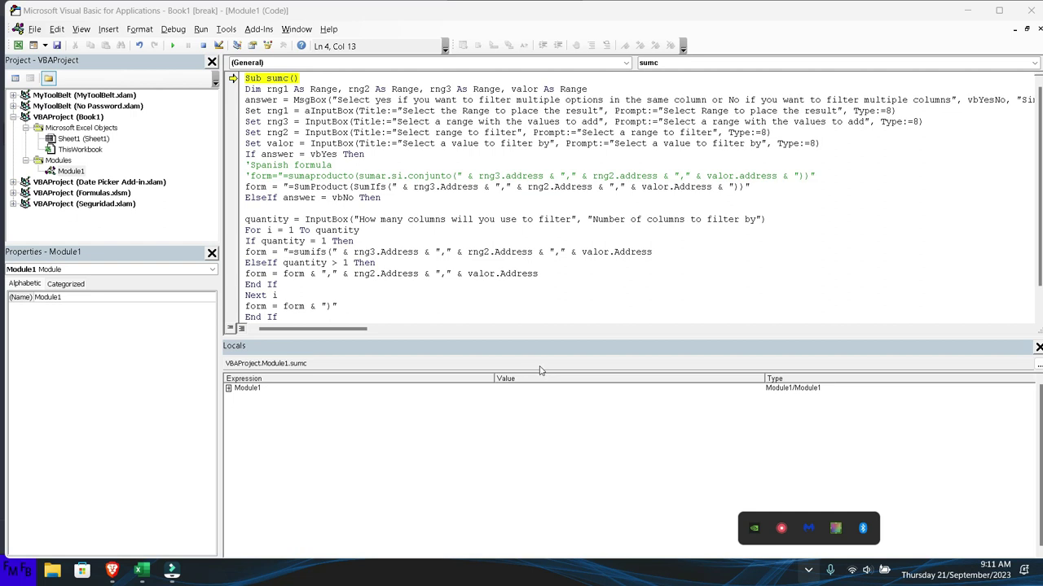
# Prefix the rng1, rng3, rng2 and valor InputBox calls with 'Application.' and rerun sumc.
pyautogui.click(309, 112)
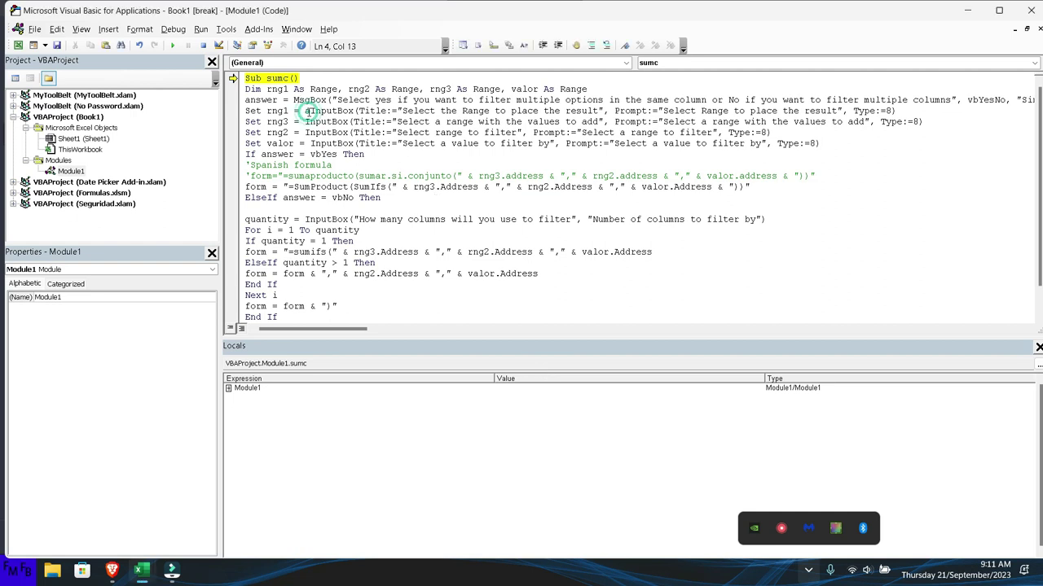
pyautogui.write('pplication.')
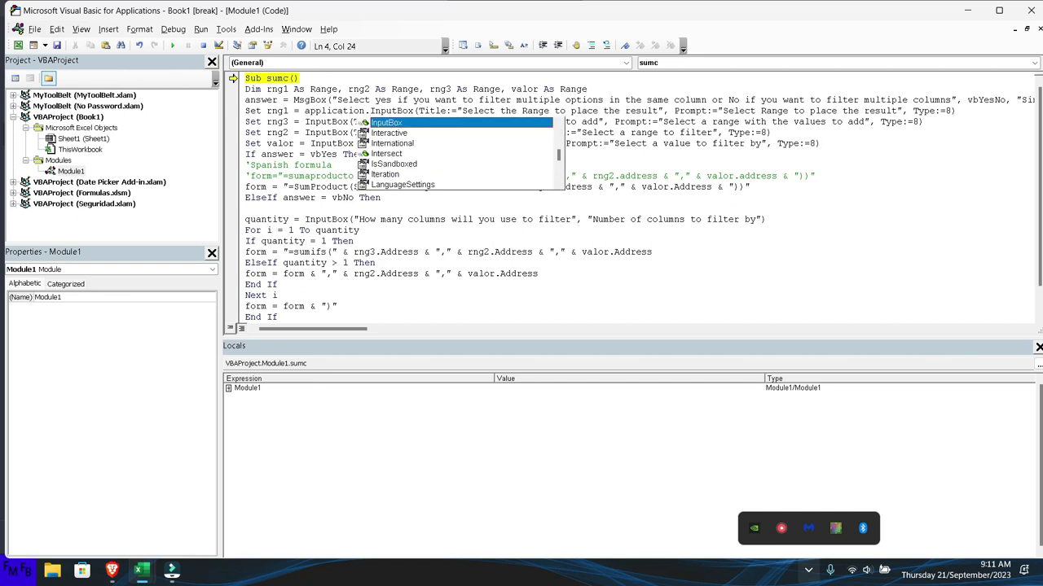
pyautogui.hotkey('shift', 'Left')
pyautogui.hotkey('shift', 'Left')
pyautogui.hotkey('shift', 'Left')
pyautogui.hotkey('shift', 'Left')
pyautogui.hotkey('shift', 'Left')
pyautogui.hotkey('ctrl', 'c')
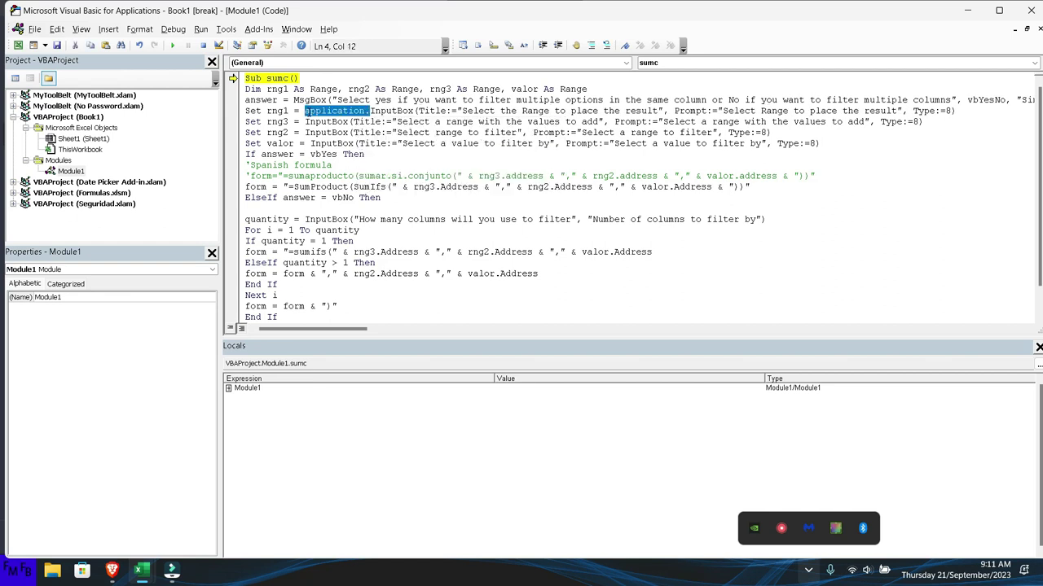
pyautogui.press('Down')
pyautogui.hotkey('ctrl', 'v')
pyautogui.press('Down')
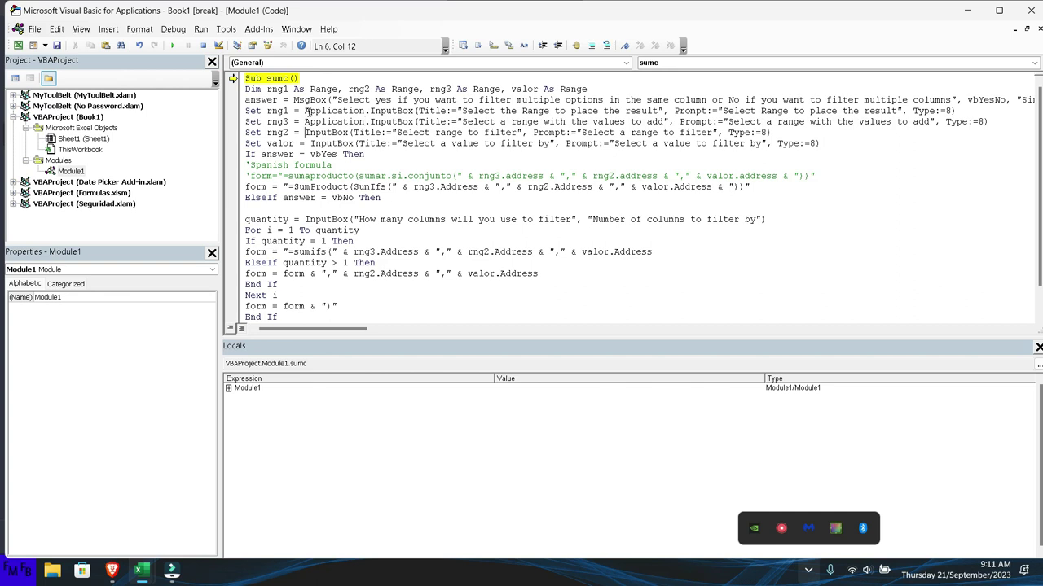
pyautogui.hotkey('ctrl', 'v')
pyautogui.press('Down')
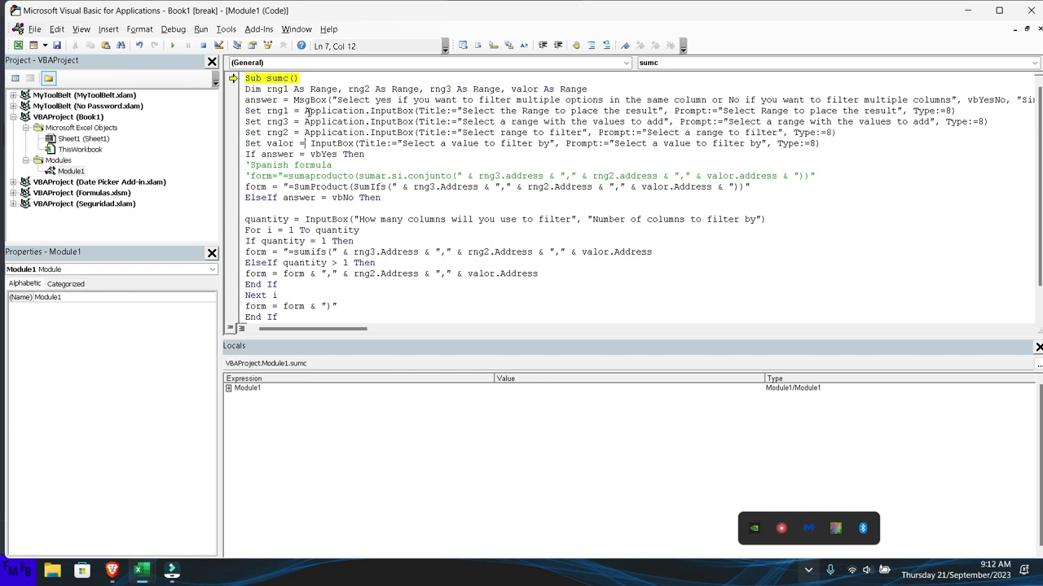
pyautogui.hotkey('ctrl', 'v')
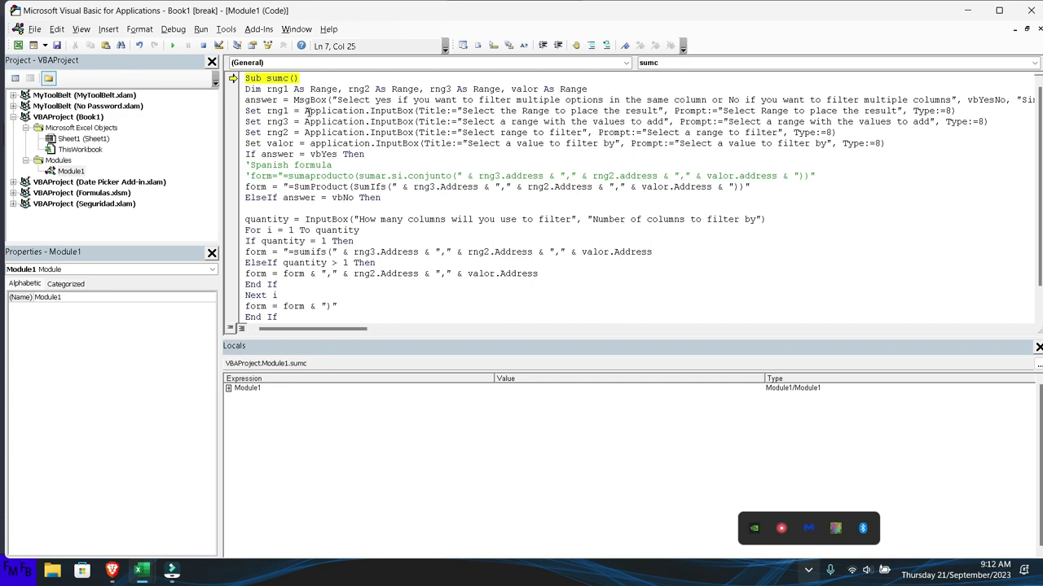
pyautogui.press('F5')
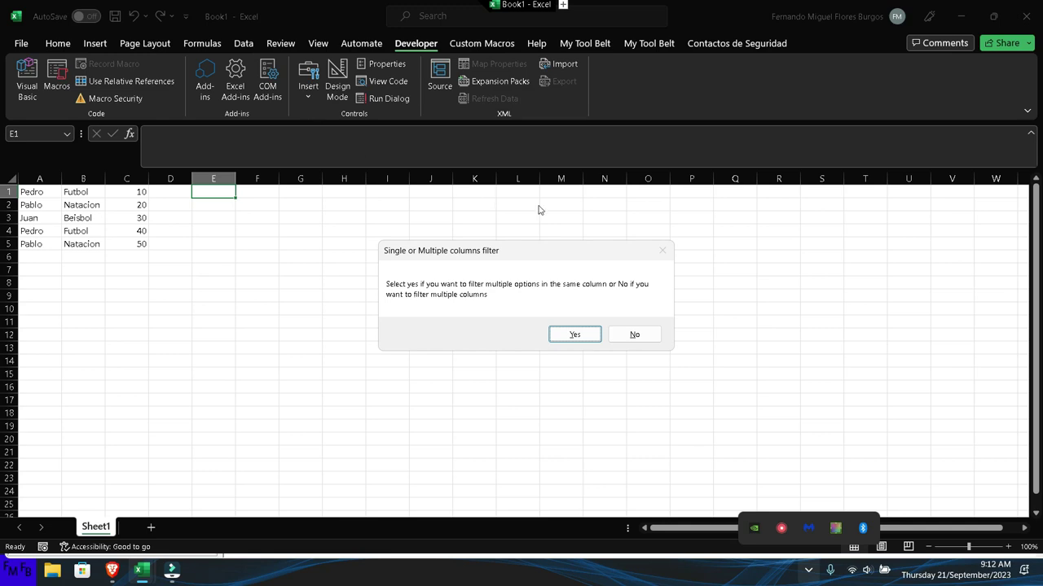
# Choose single-column filtering, then supply E1, C1:C5, A1:A5 and A1, giving 50.
pyautogui.click(573, 332)
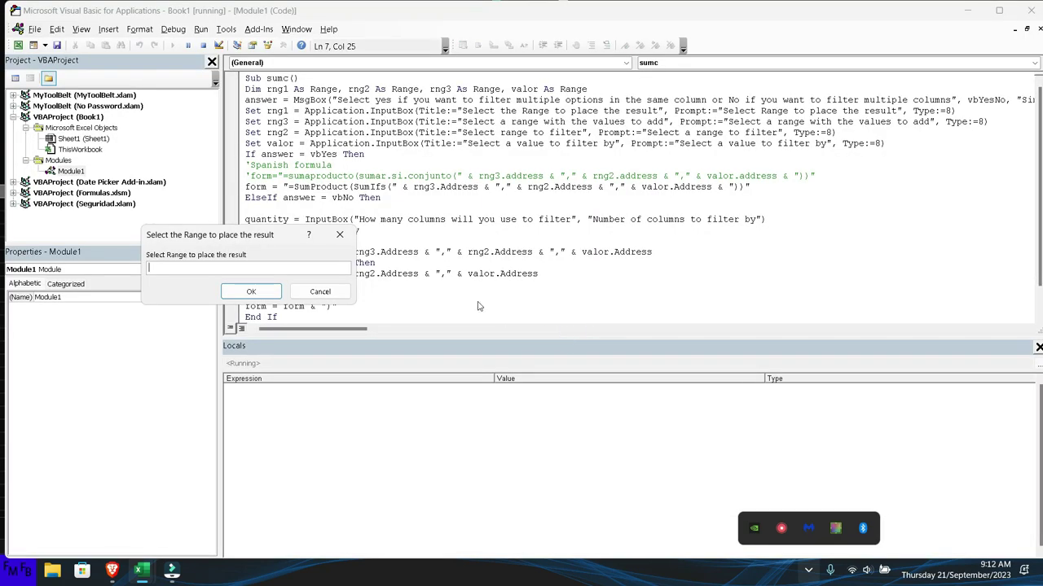
pyautogui.hotkey('alt', 'Tab')
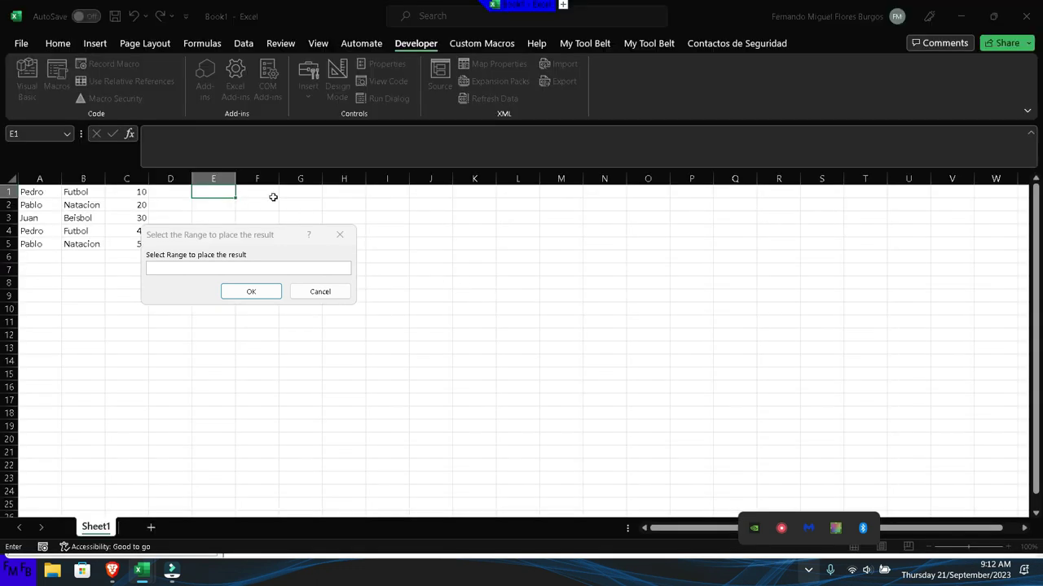
pyautogui.click(216, 189)
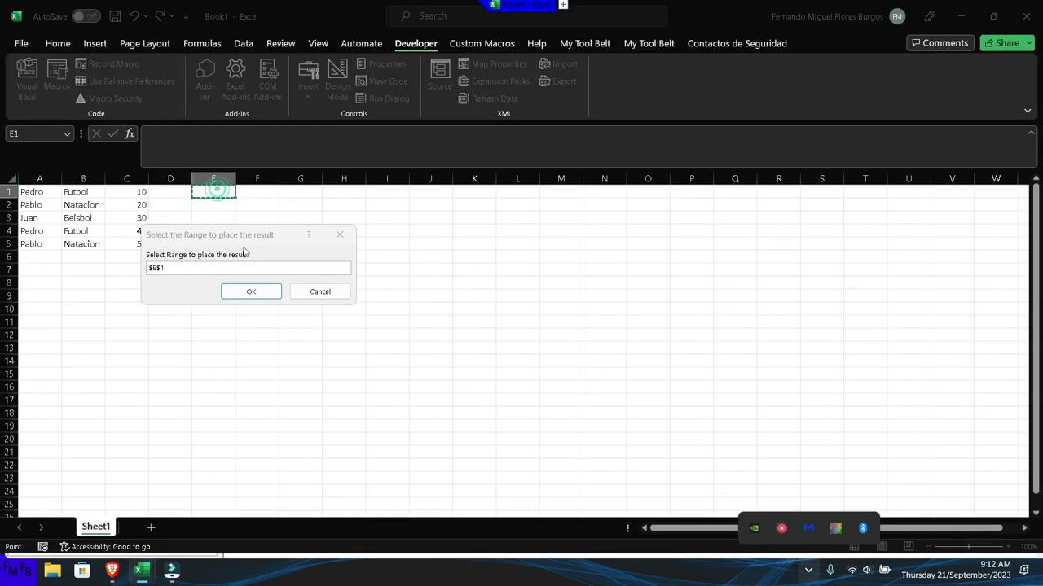
pyautogui.click(252, 291)
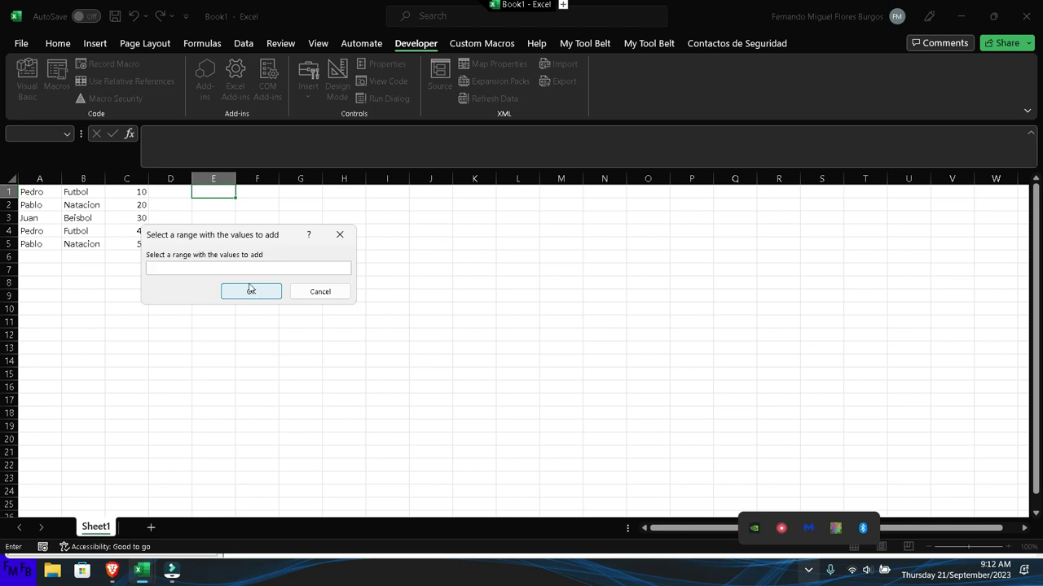
pyautogui.moveTo(130, 192); pyautogui.dragTo(127, 246)
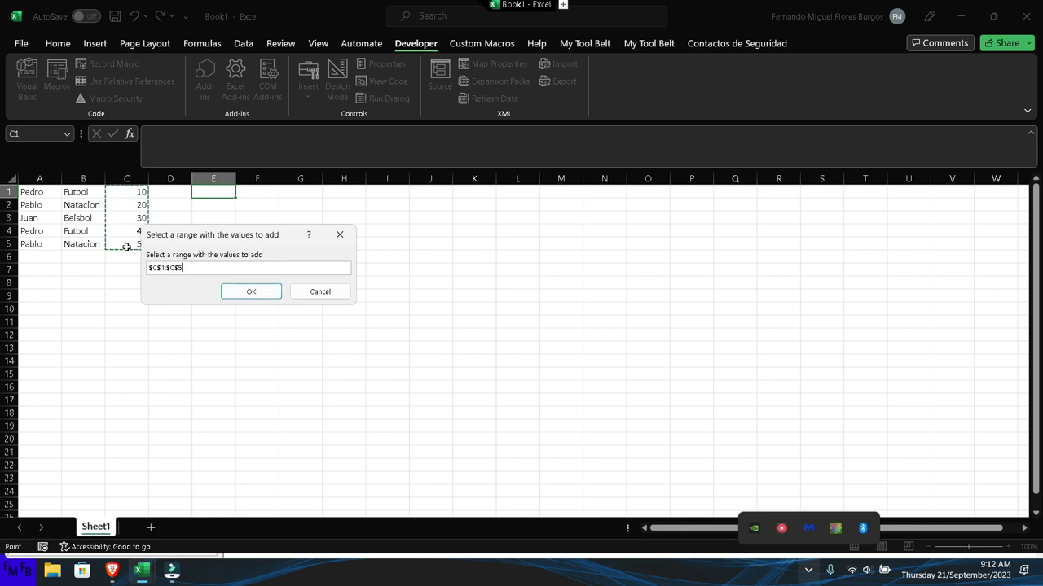
pyautogui.click(239, 293)
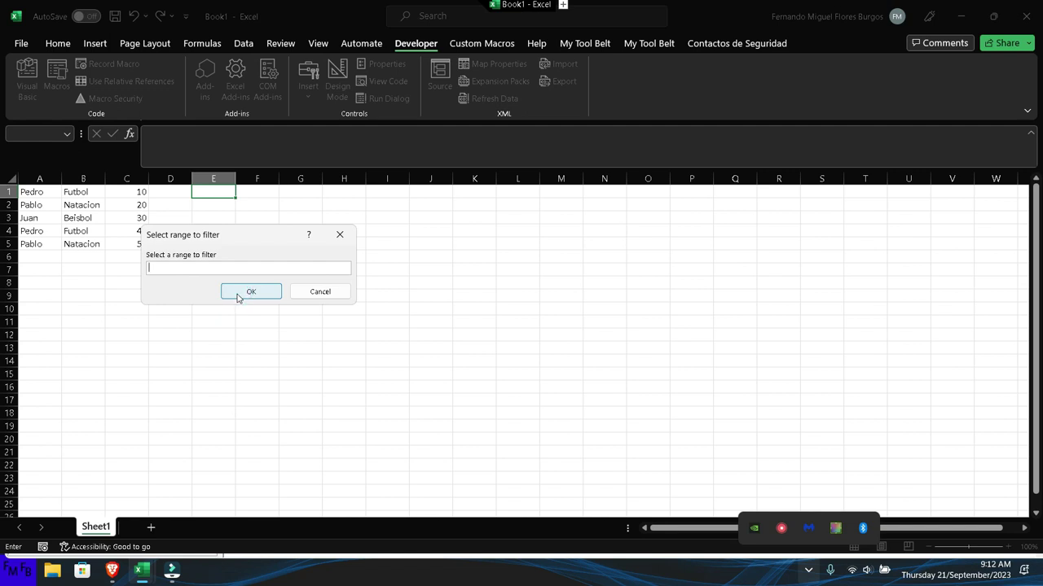
pyautogui.moveTo(47, 191); pyautogui.dragTo(37, 240)
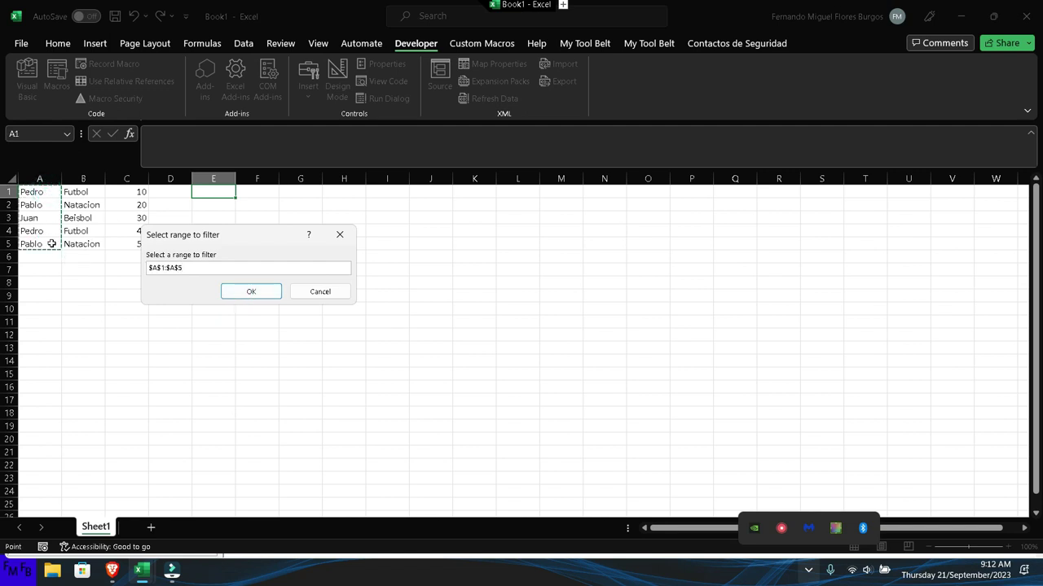
pyautogui.click(227, 294)
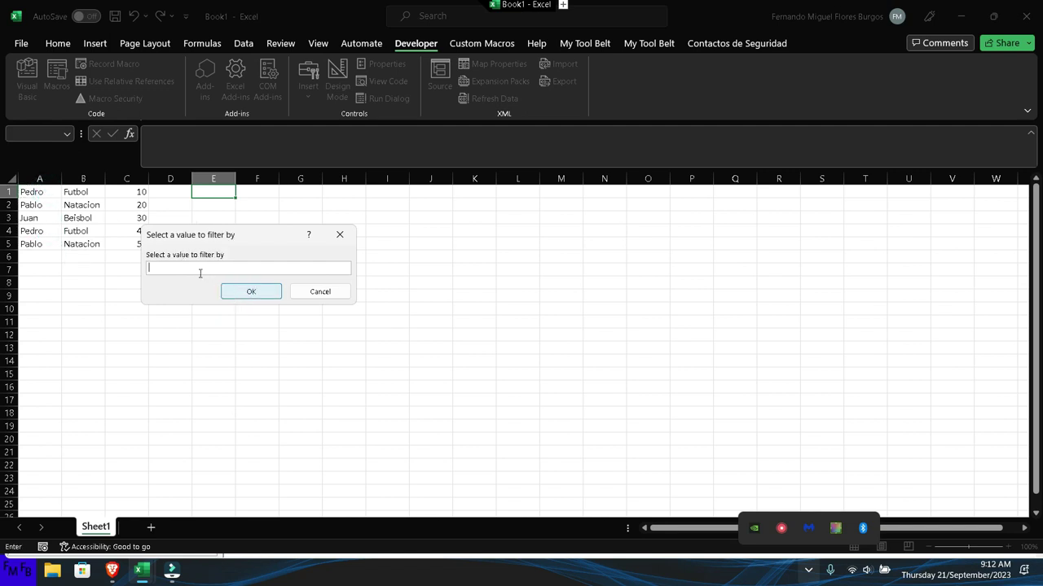
pyautogui.click(45, 193)
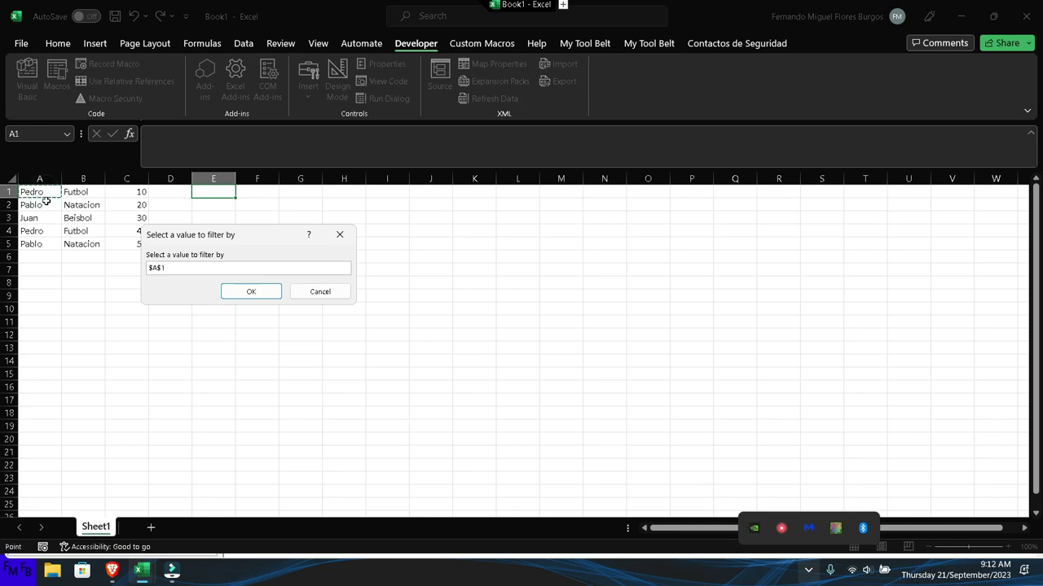
pyautogui.click(236, 291)
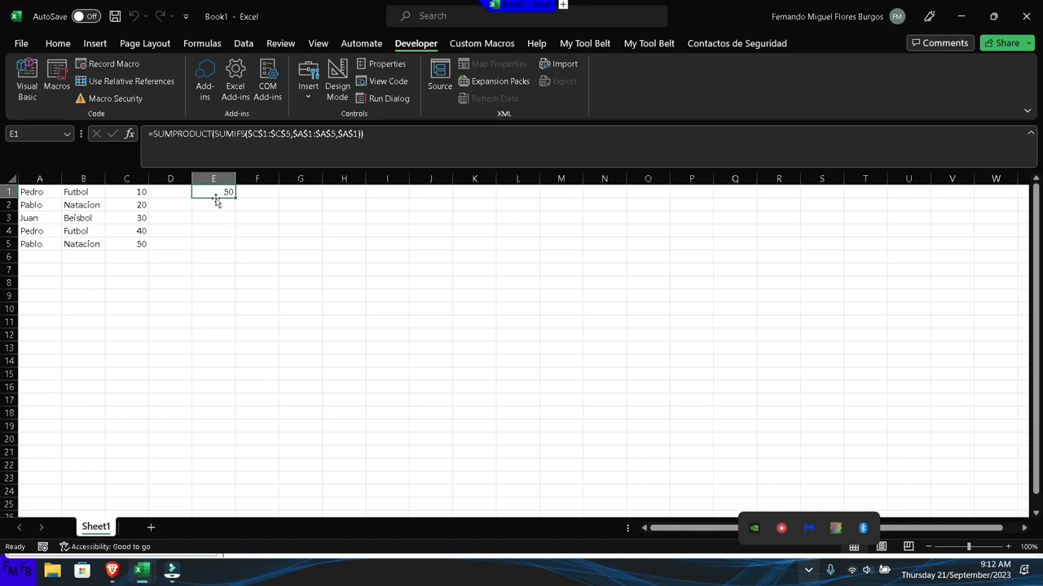
pyautogui.click(140, 191)
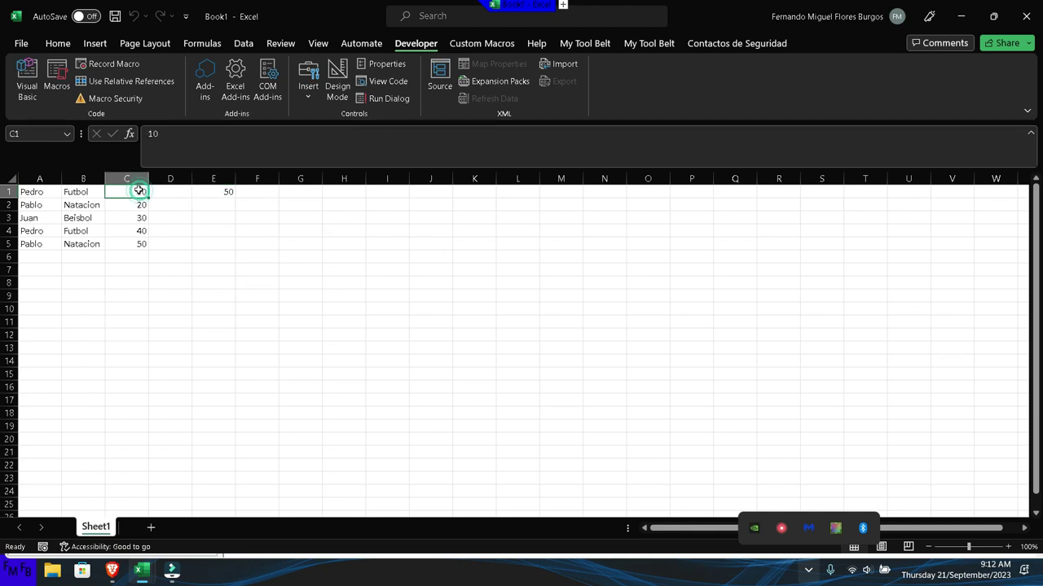
# Fill C1 (10) and C4 (40) yellow, select E2, then return to the VBA code.
pyautogui.click(58, 43)
pyautogui.click(183, 92)
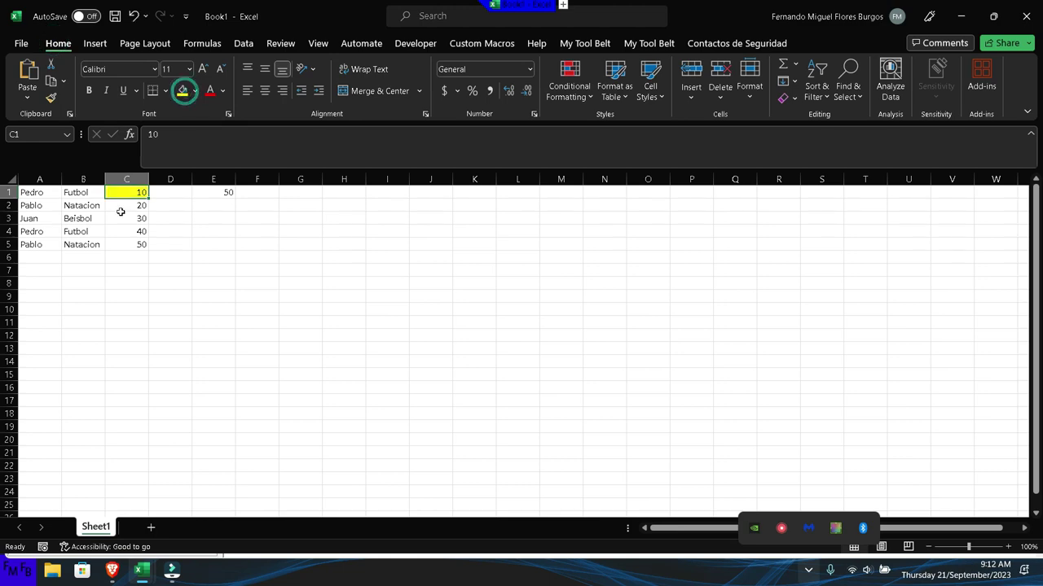
pyautogui.click(120, 232)
pyautogui.click(182, 91)
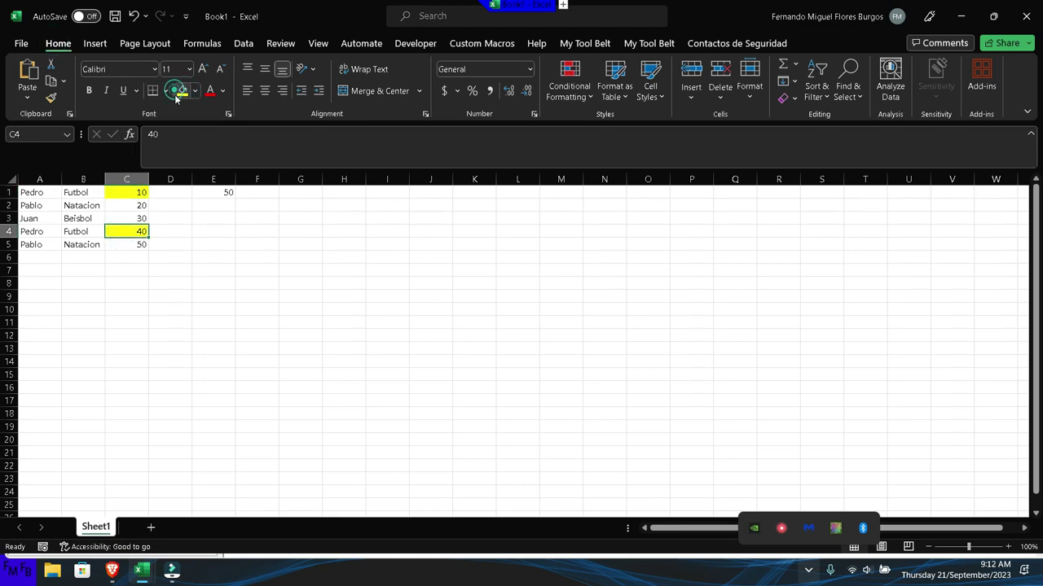
pyautogui.click(225, 207)
pyautogui.hotkey('alt', 'F11')
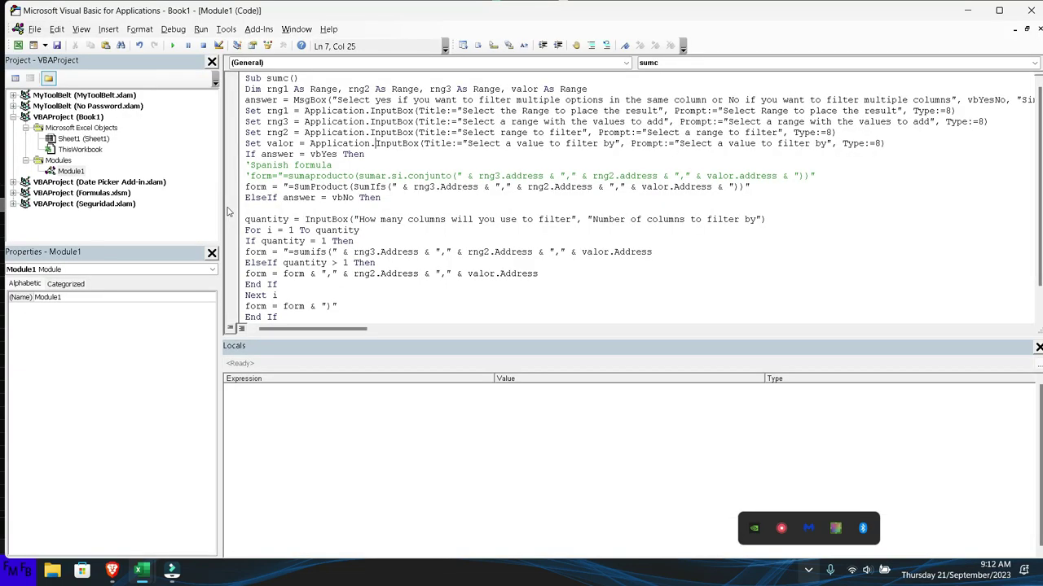
# Rerun sumc with E2, C1:C5 and A1:A5, then end it at run-time error 424.
pyautogui.press('F5')
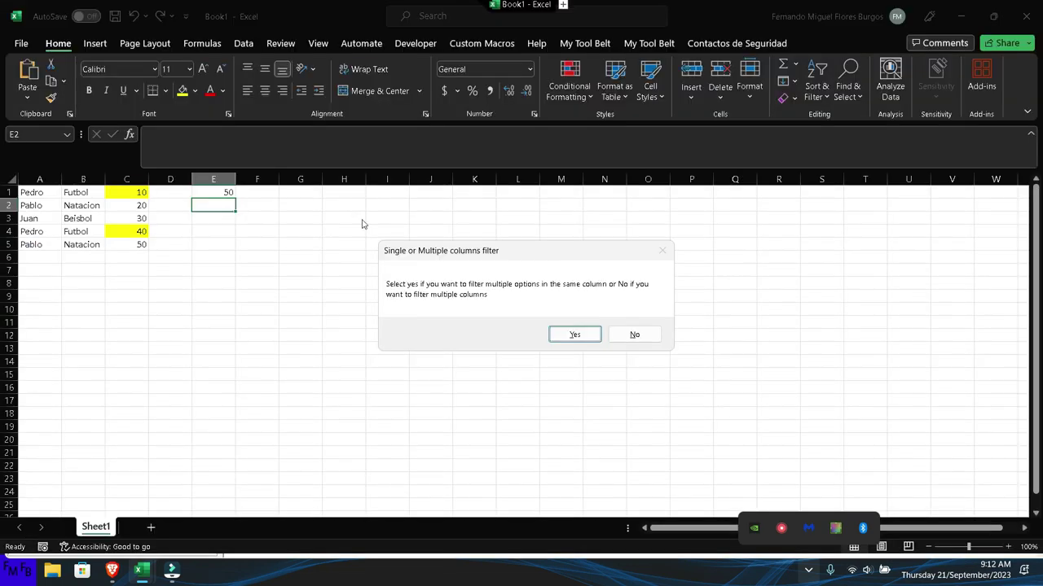
pyautogui.click(635, 334)
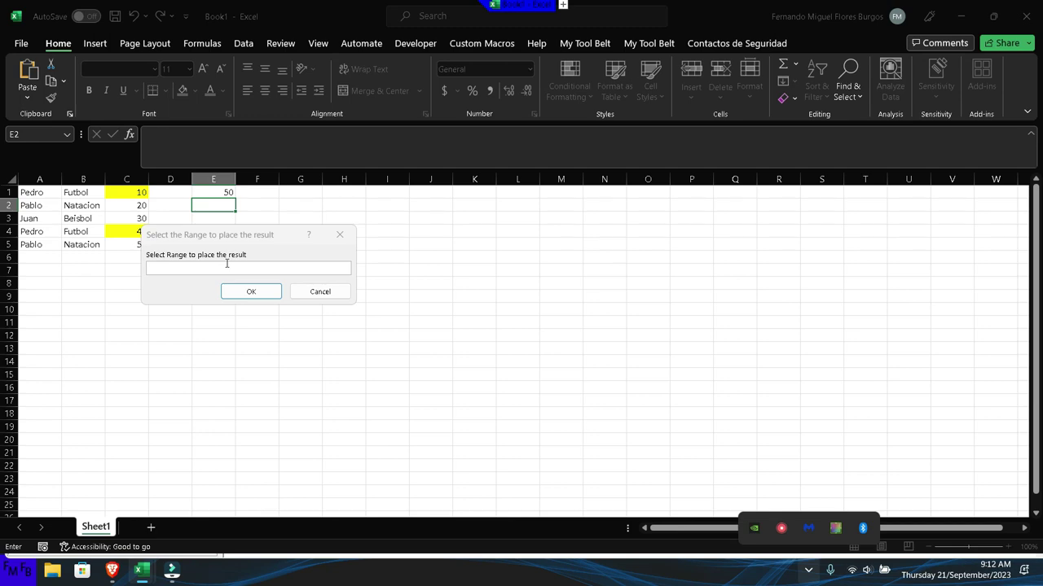
pyautogui.click(216, 205)
pyautogui.click(248, 288)
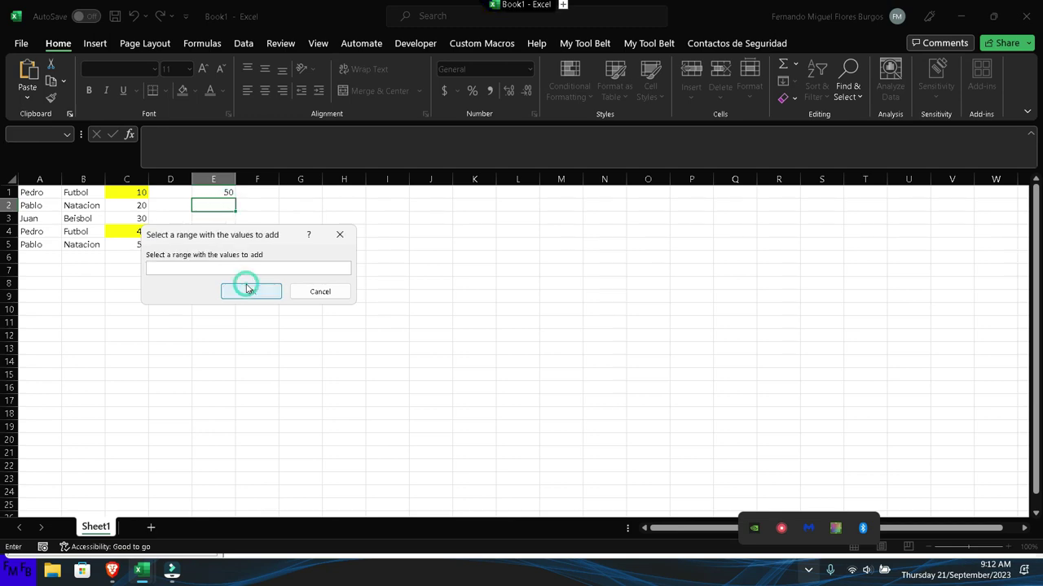
pyautogui.click(43, 193)
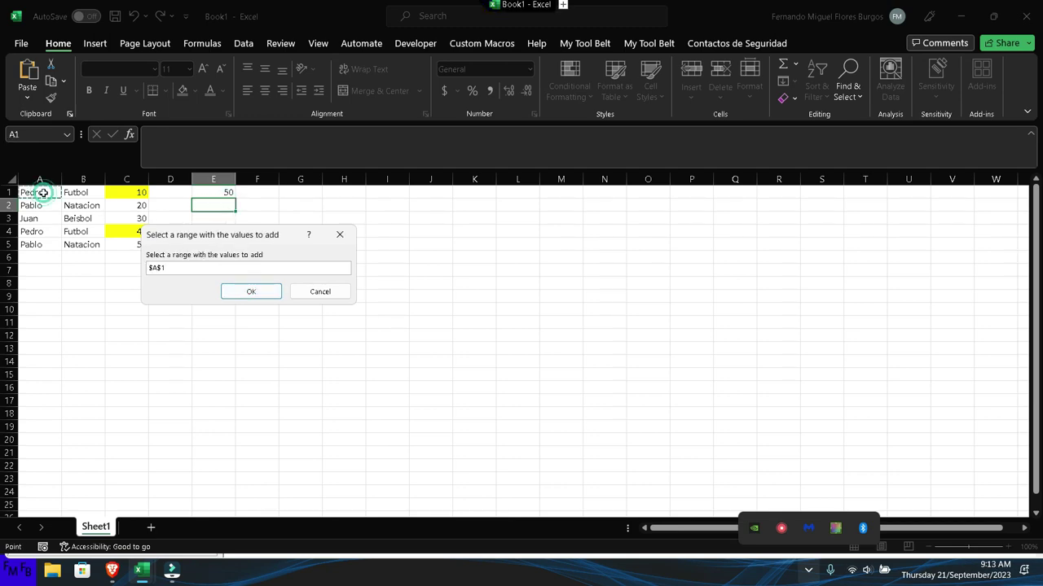
pyautogui.moveTo(117, 192); pyautogui.dragTo(116, 244)
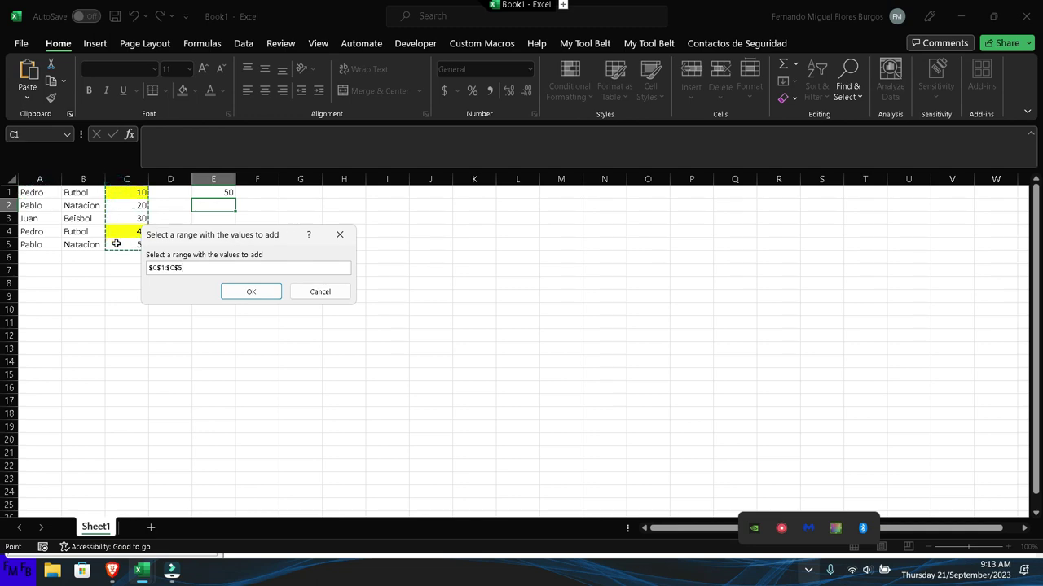
pyautogui.click(249, 291)
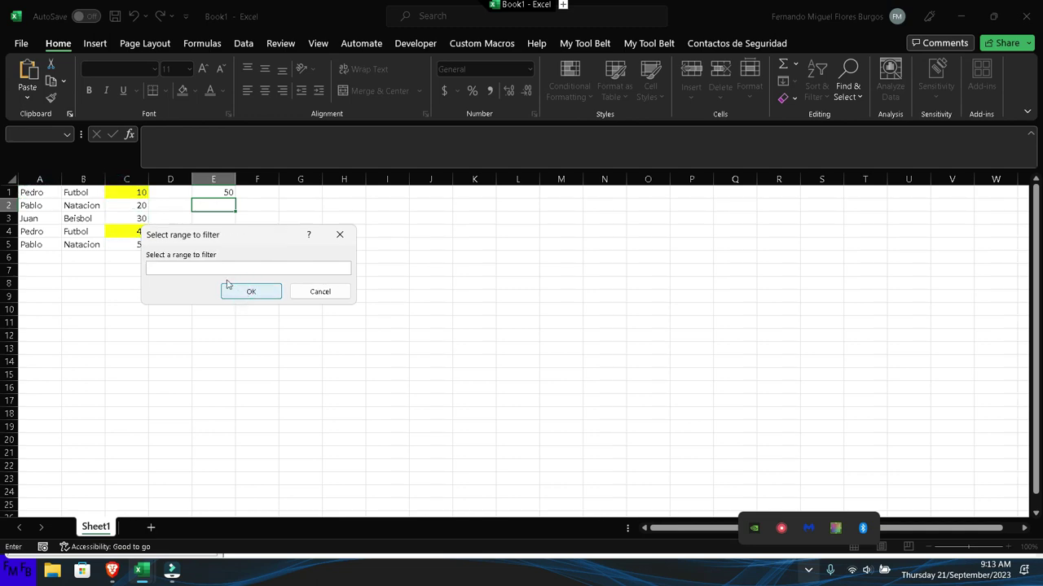
pyautogui.moveTo(45, 192); pyautogui.dragTo(36, 244)
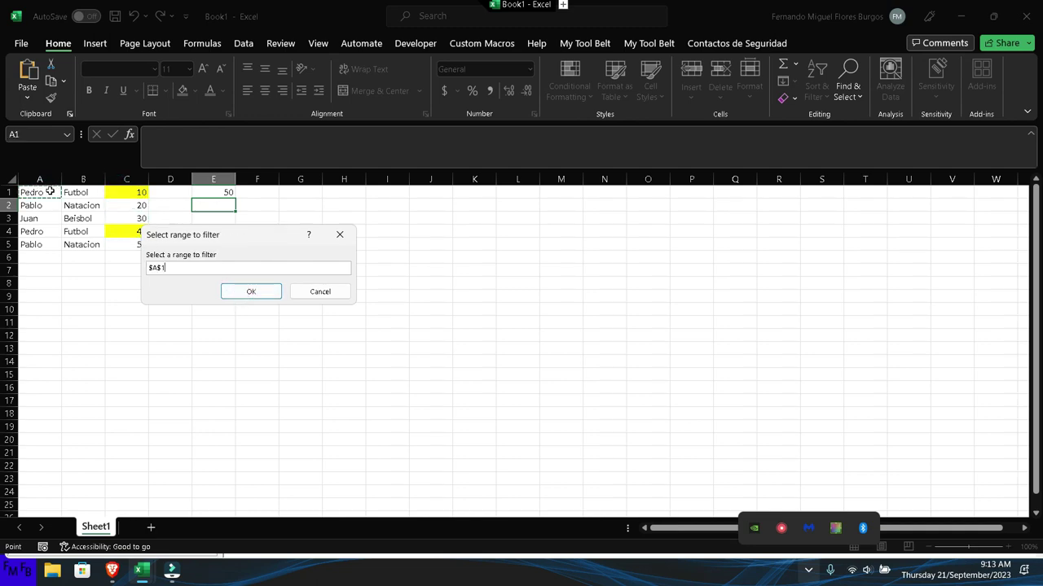
pyautogui.click(249, 292)
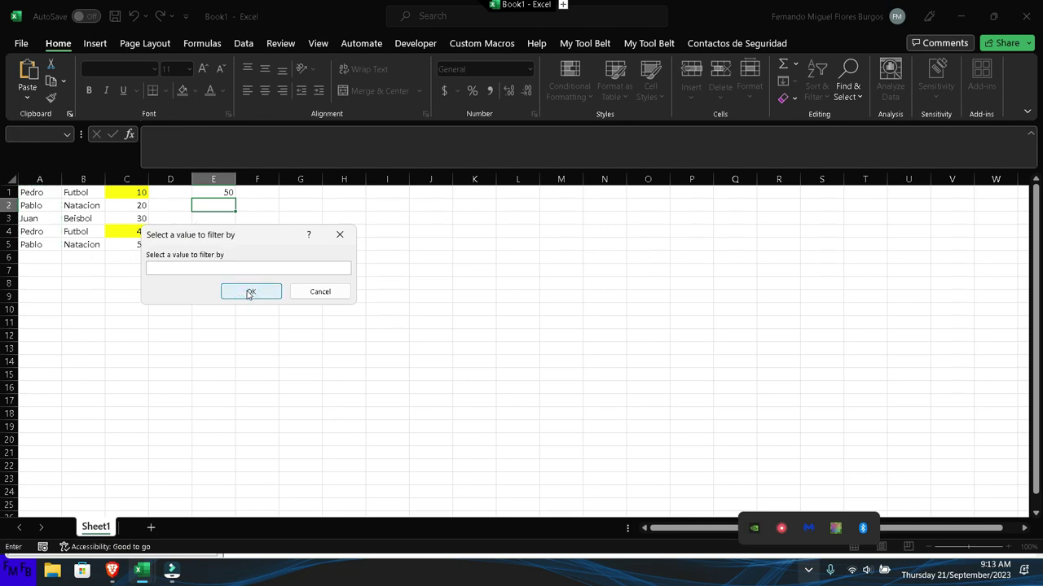
pyautogui.press('Escape')
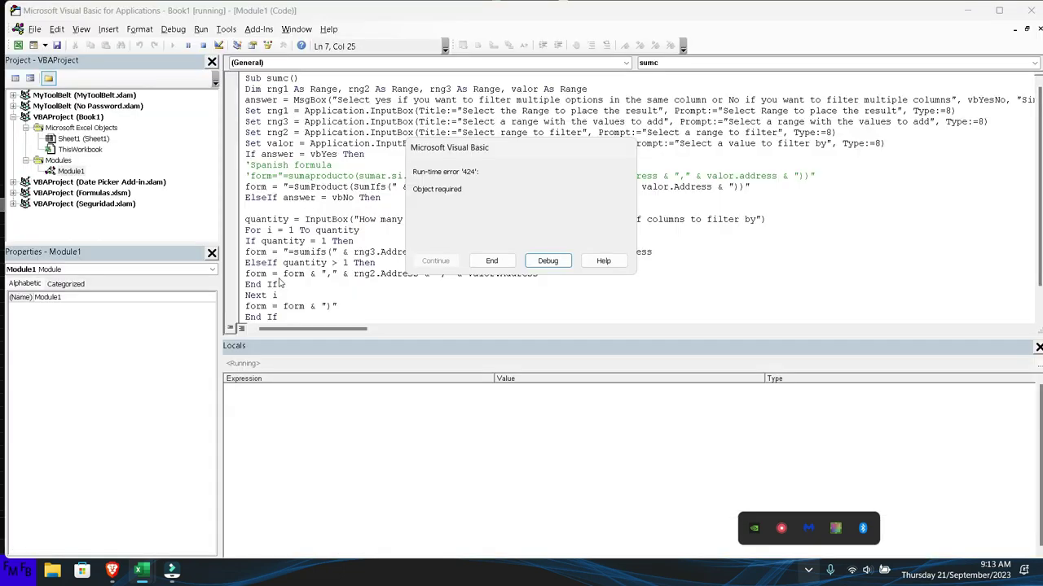
pyautogui.click(493, 260)
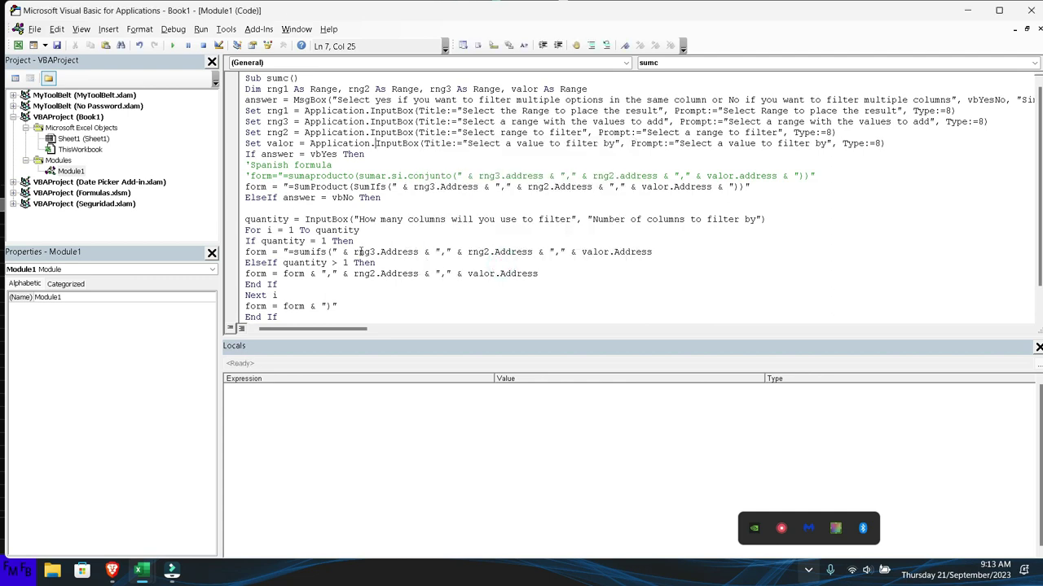
pyautogui.press('F5')
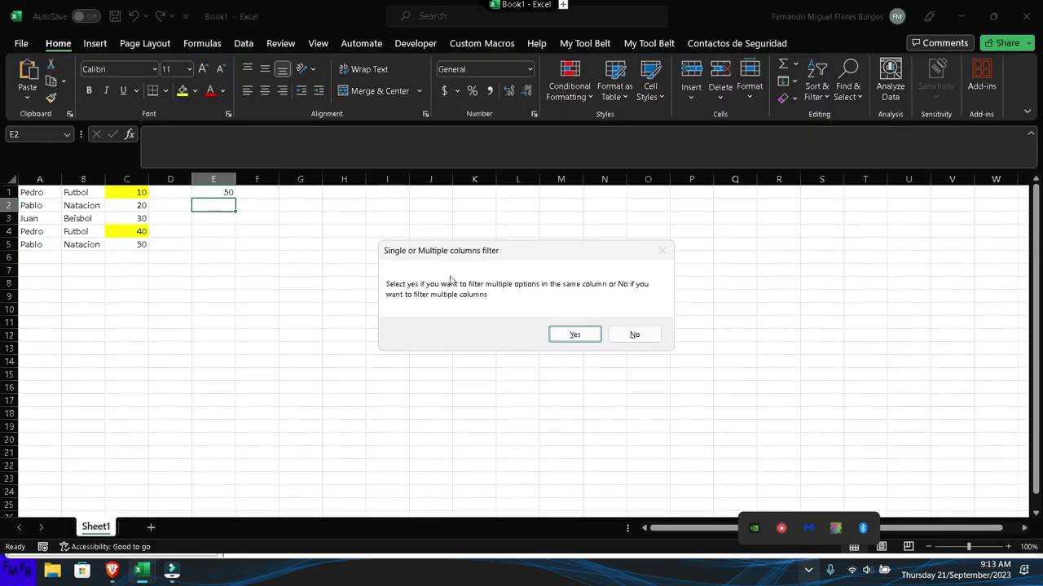
pyautogui.click(638, 340)
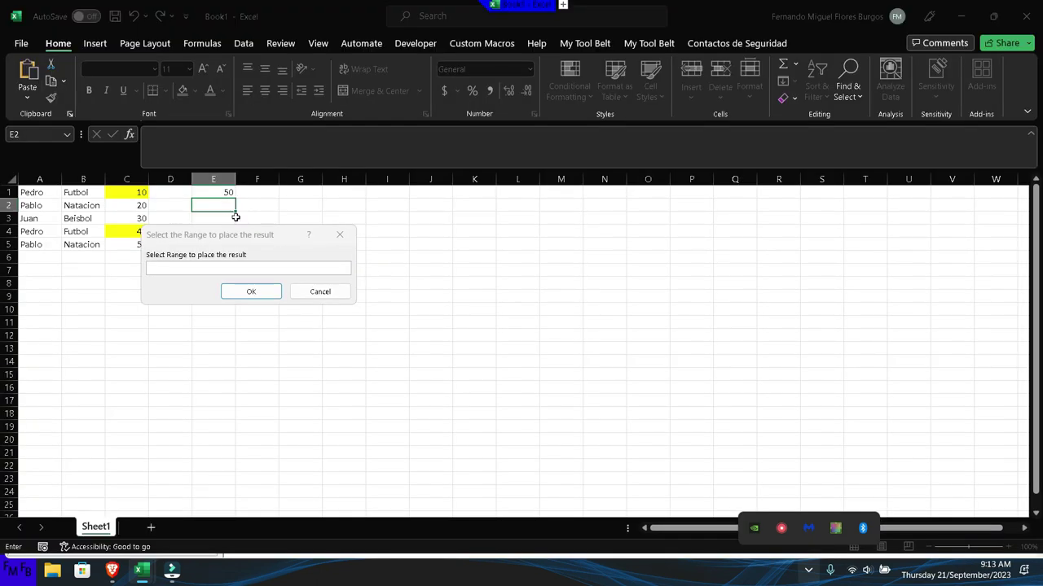
pyautogui.click(220, 205)
pyautogui.click(250, 292)
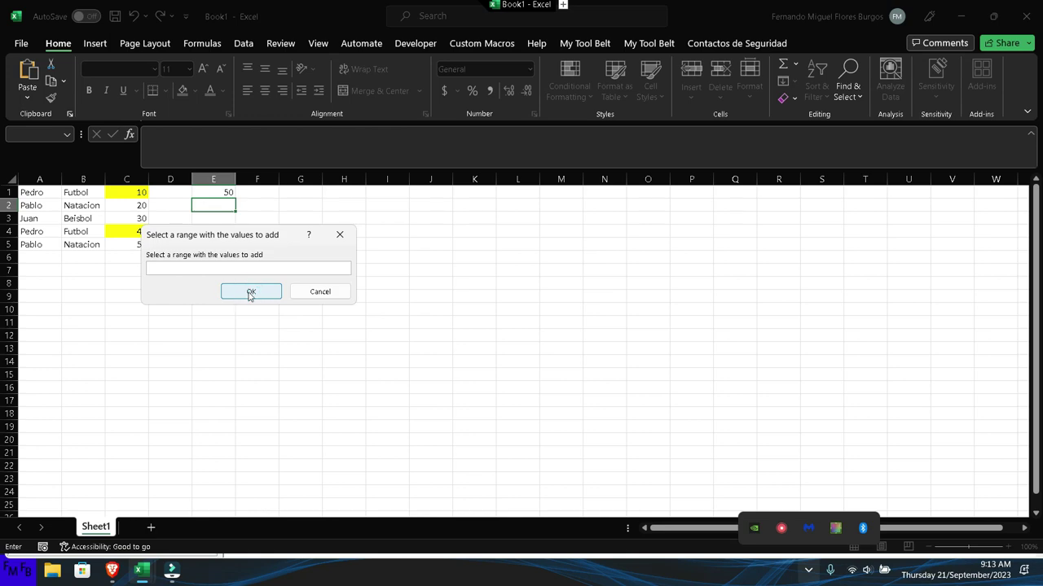
pyautogui.moveTo(122, 193); pyautogui.dragTo(126, 246)
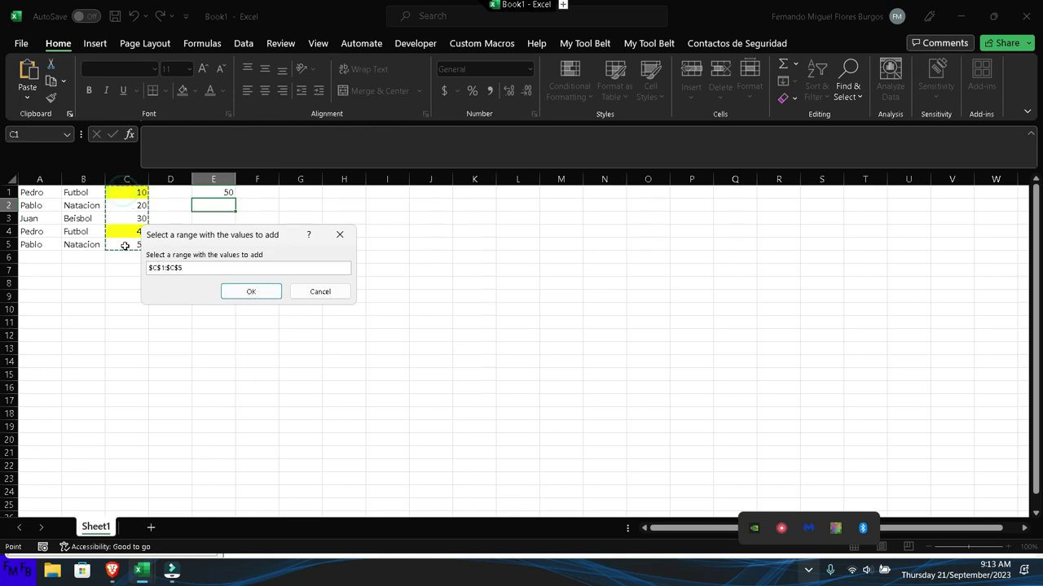
pyautogui.press('Return')
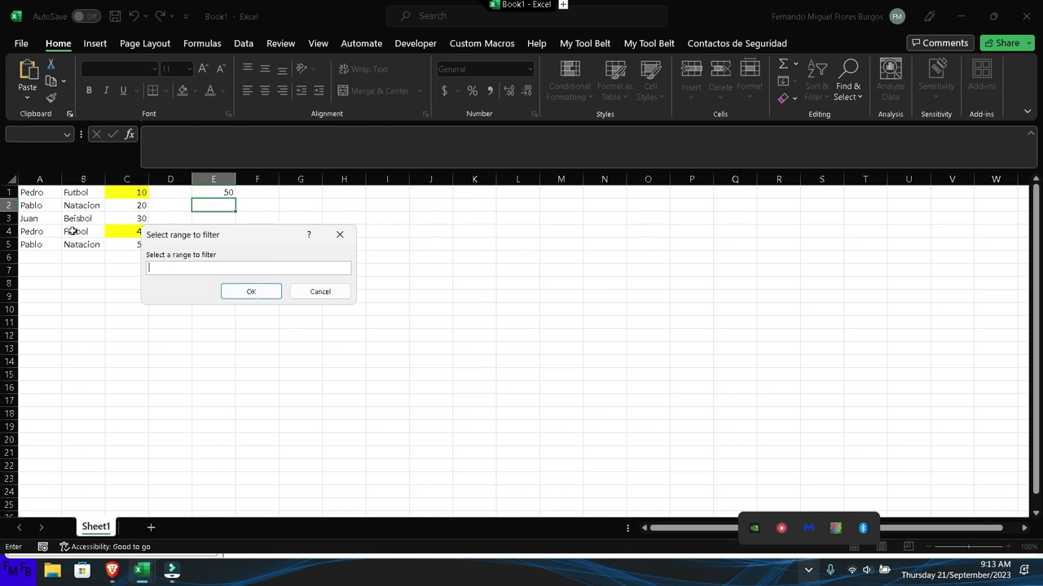
pyautogui.moveTo(32, 192); pyautogui.dragTo(41, 244)
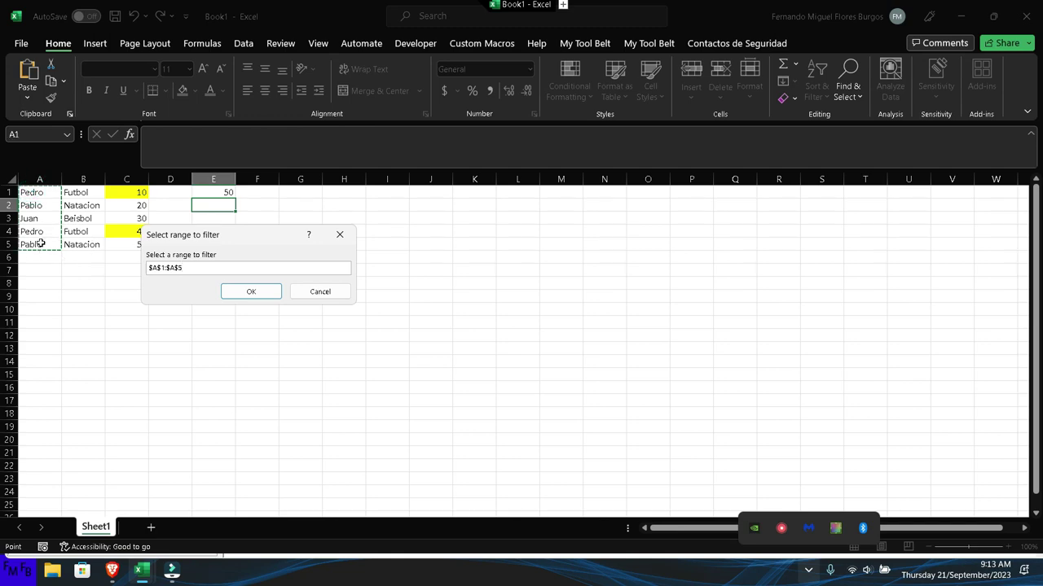
pyautogui.press('Return')
pyautogui.press('Escape')
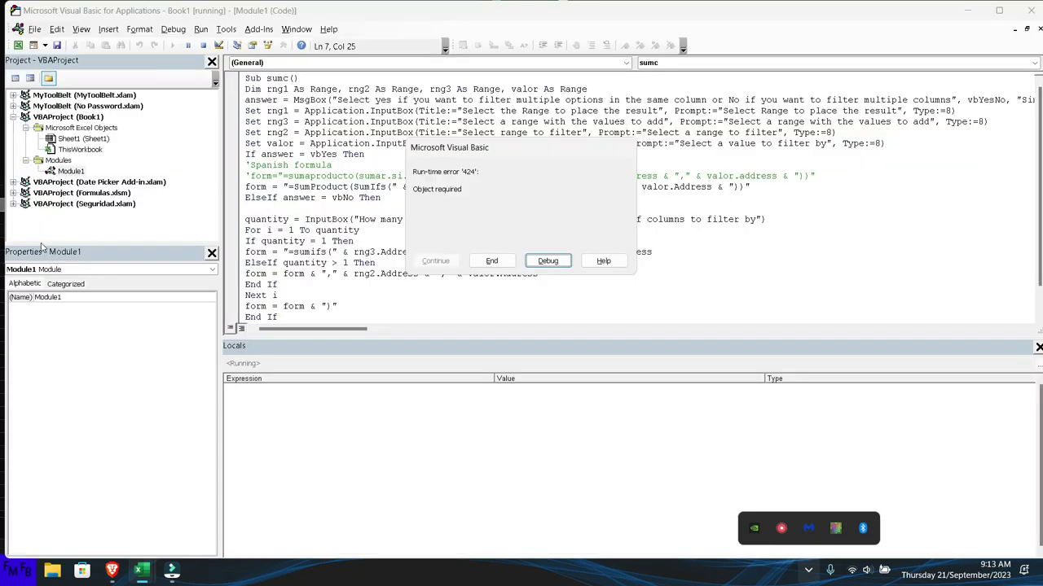
pyautogui.click(492, 261)
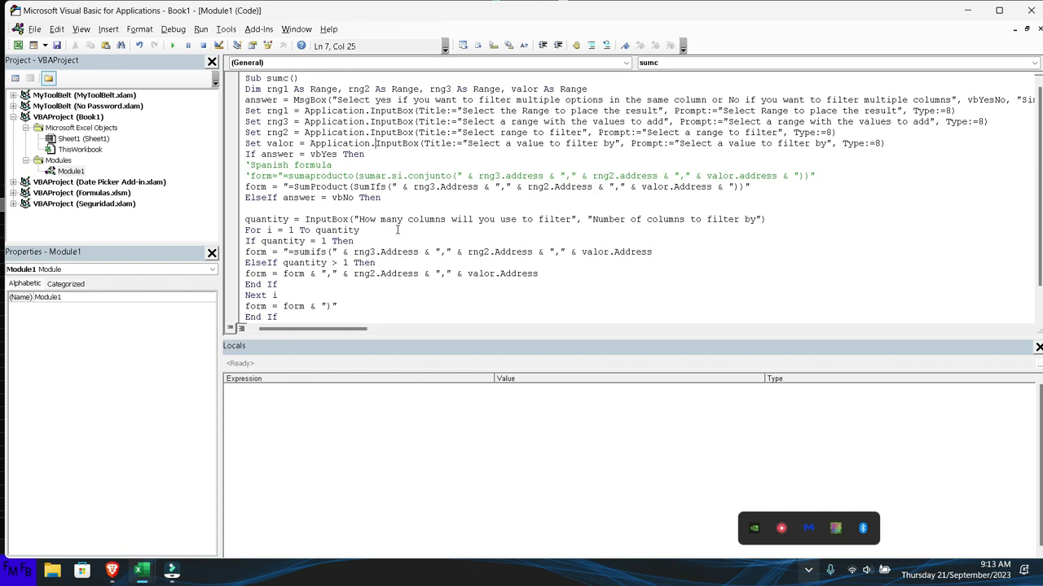
pyautogui.click(247, 133)
# Cut the Set rng2 and Set valor lines and place them under If answer = vbYes.
pyautogui.click(244, 107)
pyautogui.click(246, 122)
pyautogui.moveTo(245, 133); pyautogui.dragTo(836, 144)
pyautogui.hotkey('shift', 'End')
pyautogui.press('Delete')
pyautogui.press('Down')
pyautogui.press('Return')
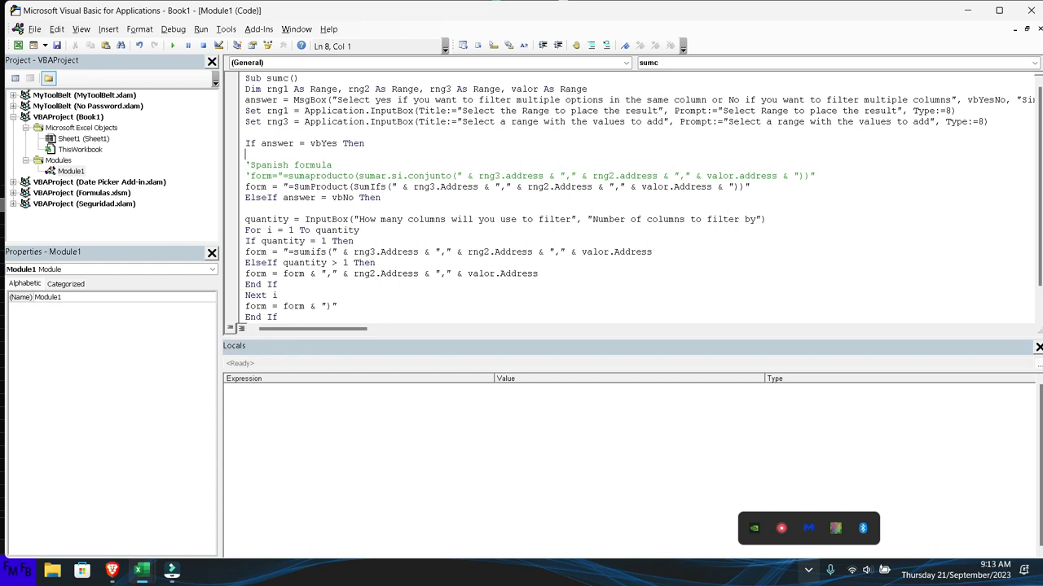
pyautogui.hotkey('ctrl', 'z')
pyautogui.hotkey('ctrl', 'z')
# Paste the filter prompts inside the For i = 1 To quantity loop and rerun sumc.
pyautogui.click(764, 229)
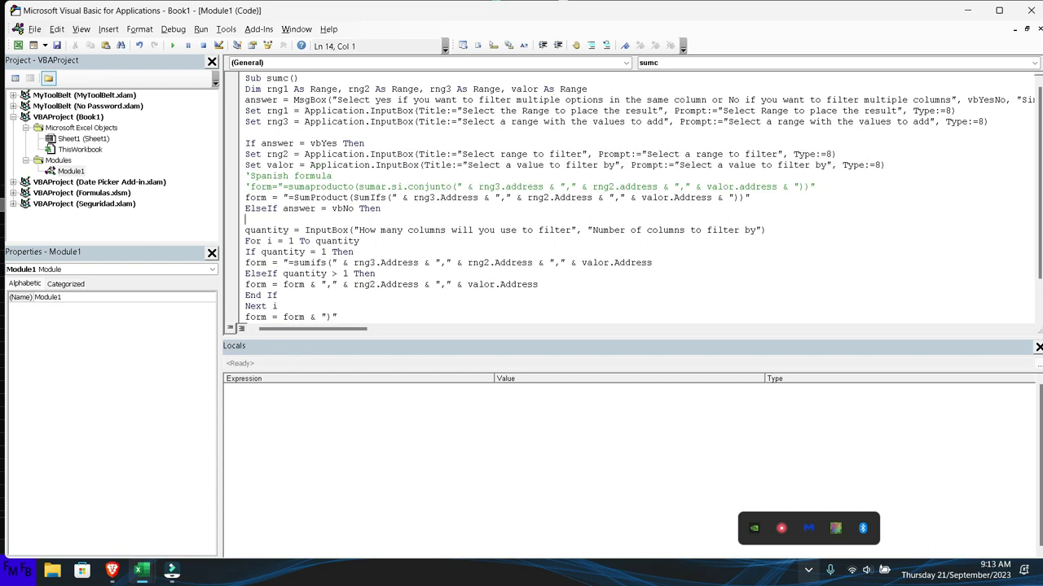
pyautogui.click(360, 241)
pyautogui.hotkey('ctrl', 'v')
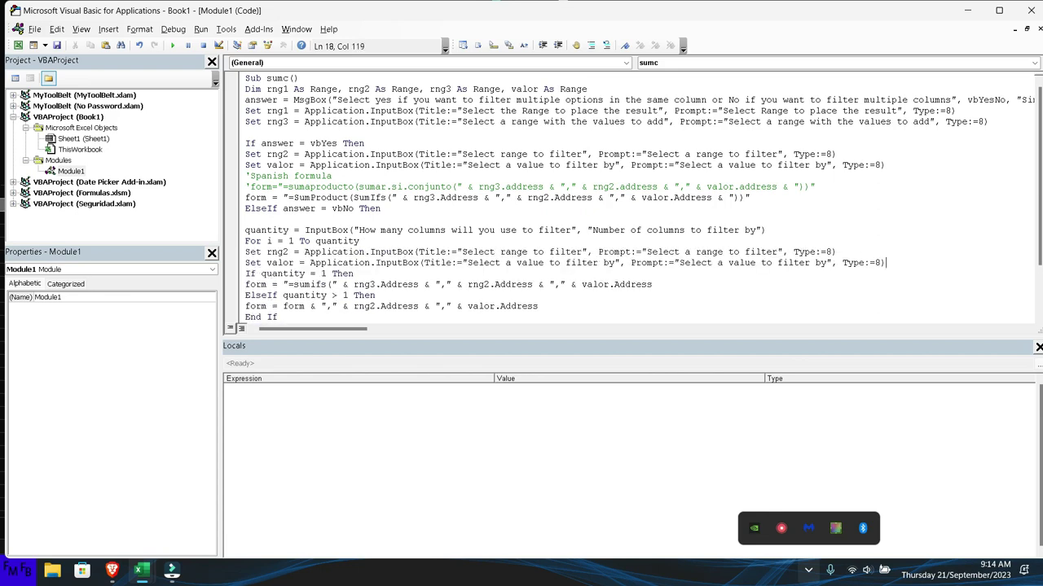
pyautogui.press('F5')
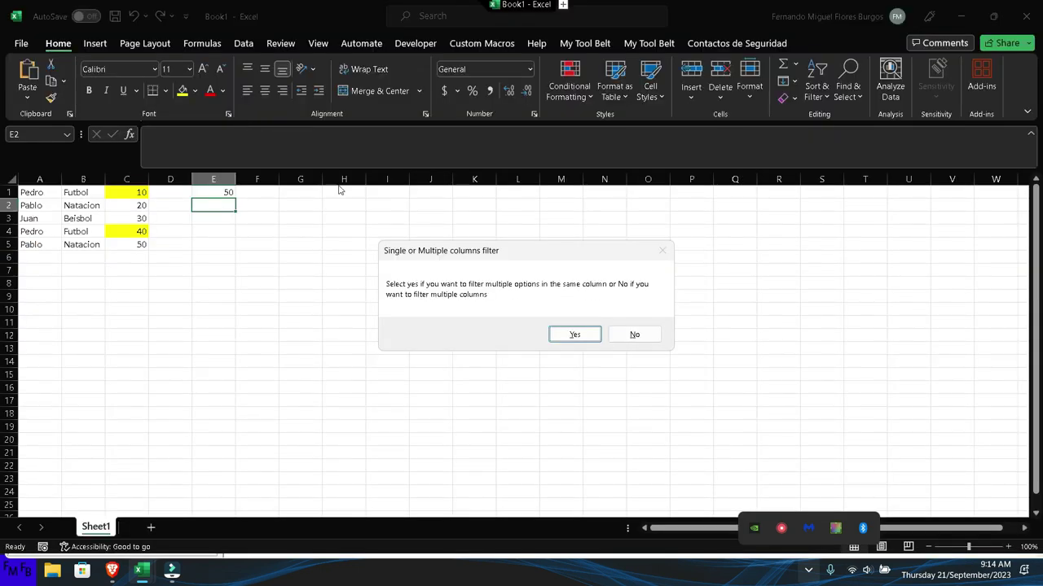
# Choose multi-column filtering with E2 as result, C1:C5 as values and 1 column.
pyautogui.click(634, 334)
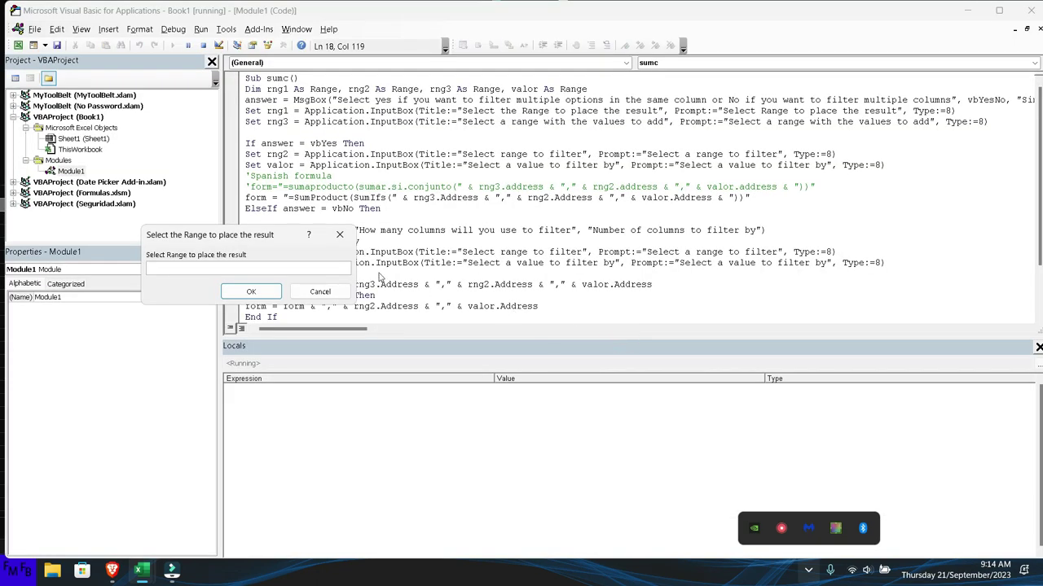
pyautogui.hotkey('alt', 'Tab')
pyautogui.click(212, 208)
pyautogui.click(248, 292)
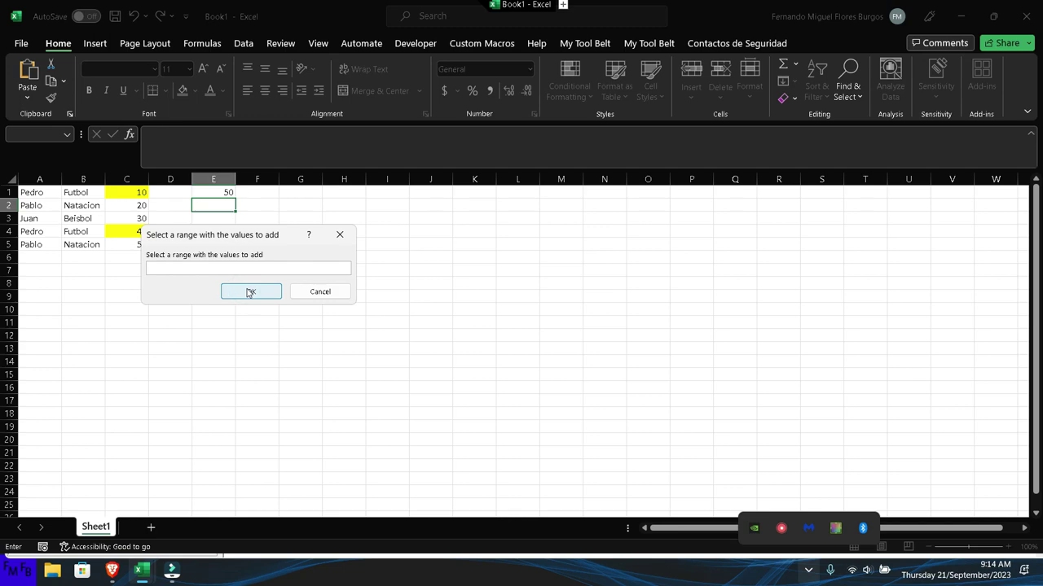
pyautogui.moveTo(137, 192); pyautogui.dragTo(129, 240)
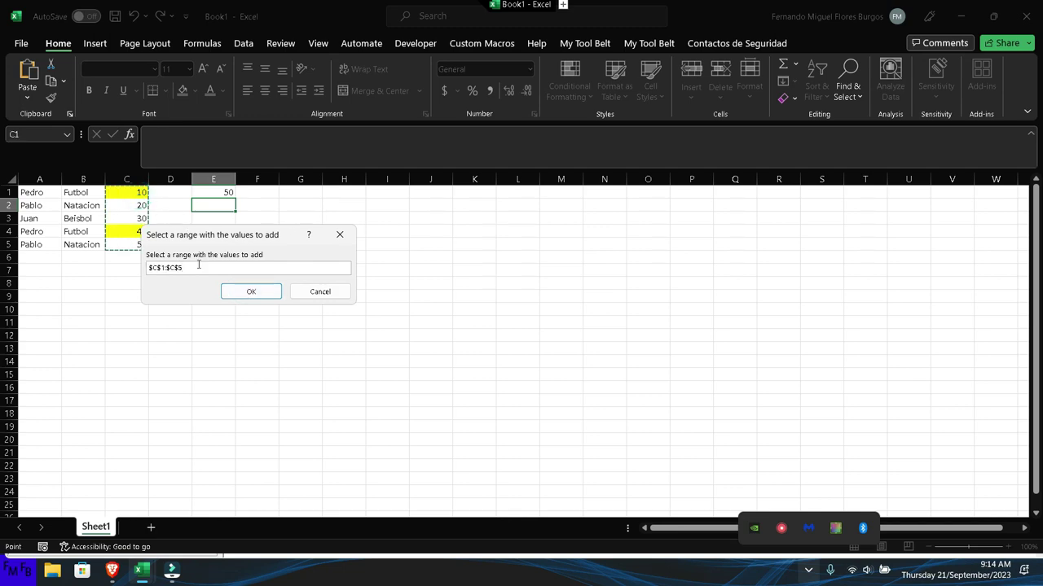
pyautogui.click(234, 290)
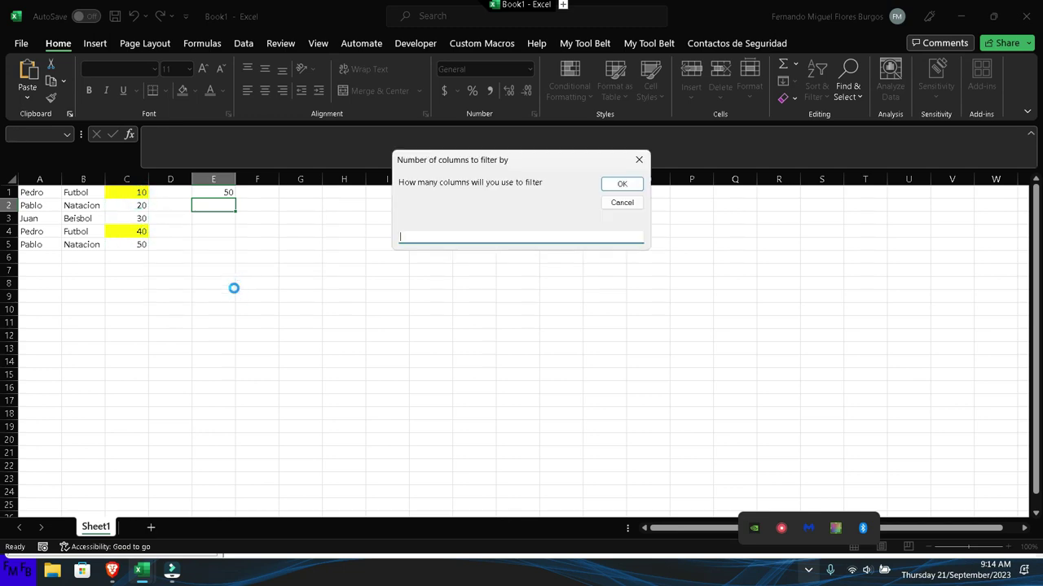
pyautogui.write('1')
pyautogui.press('Return')
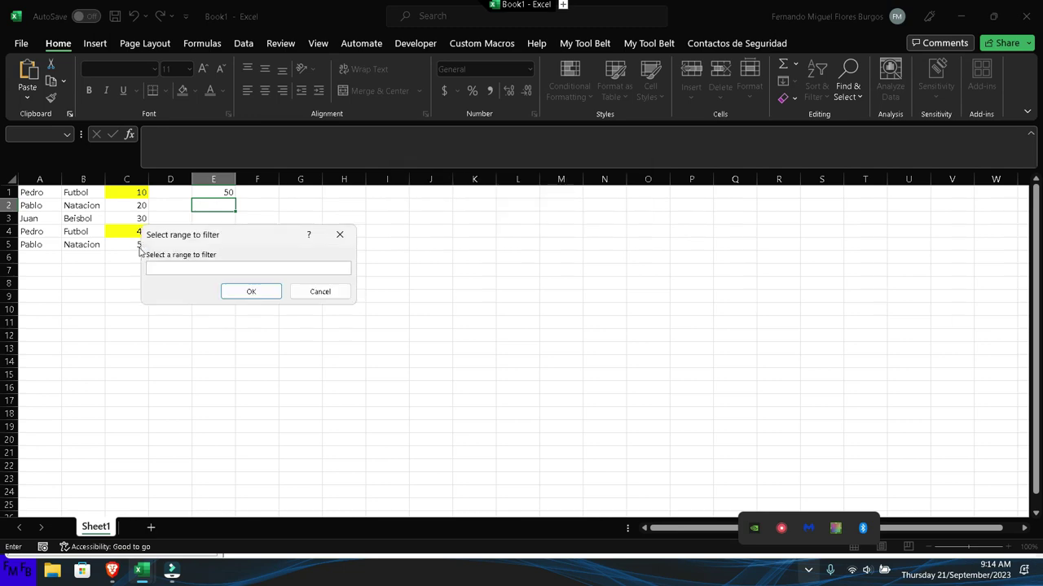
# Give A1:A5 filtered by A1, then B1:B3 as the next filter range, and finish.
pyautogui.moveTo(41, 192); pyautogui.dragTo(40, 244)
pyautogui.click(239, 298)
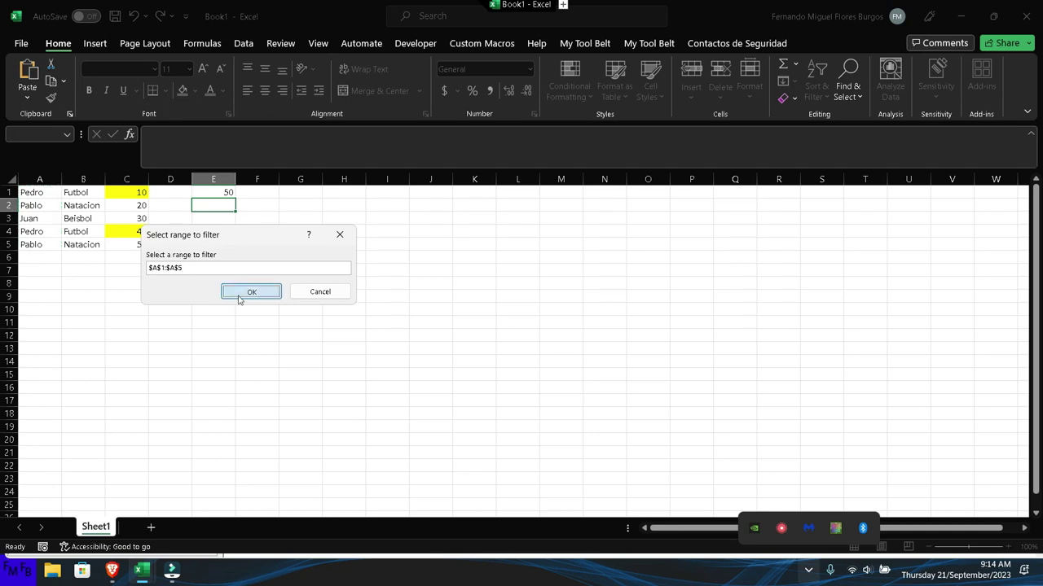
pyautogui.click(51, 193)
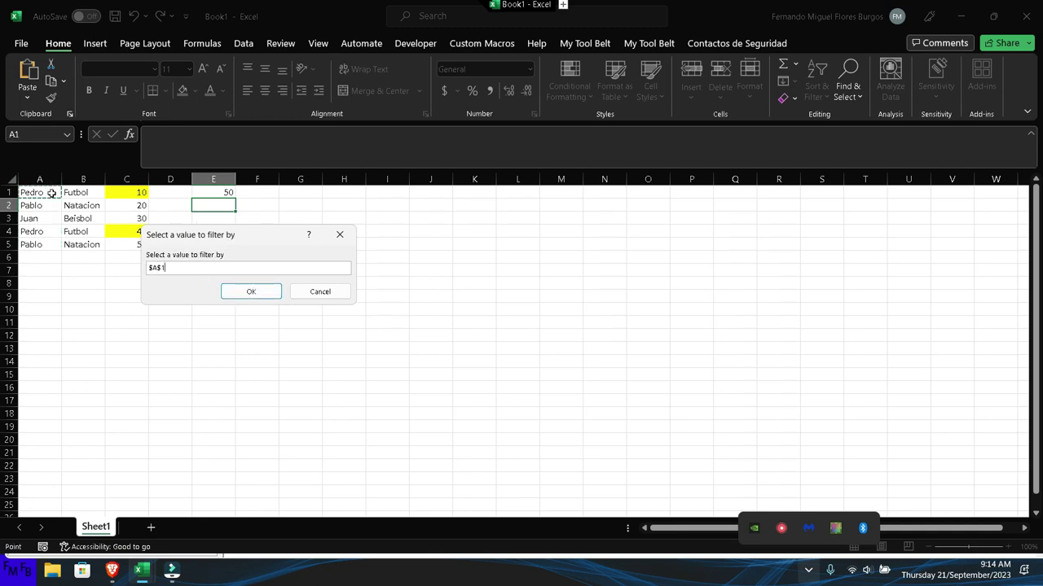
pyautogui.press('Return')
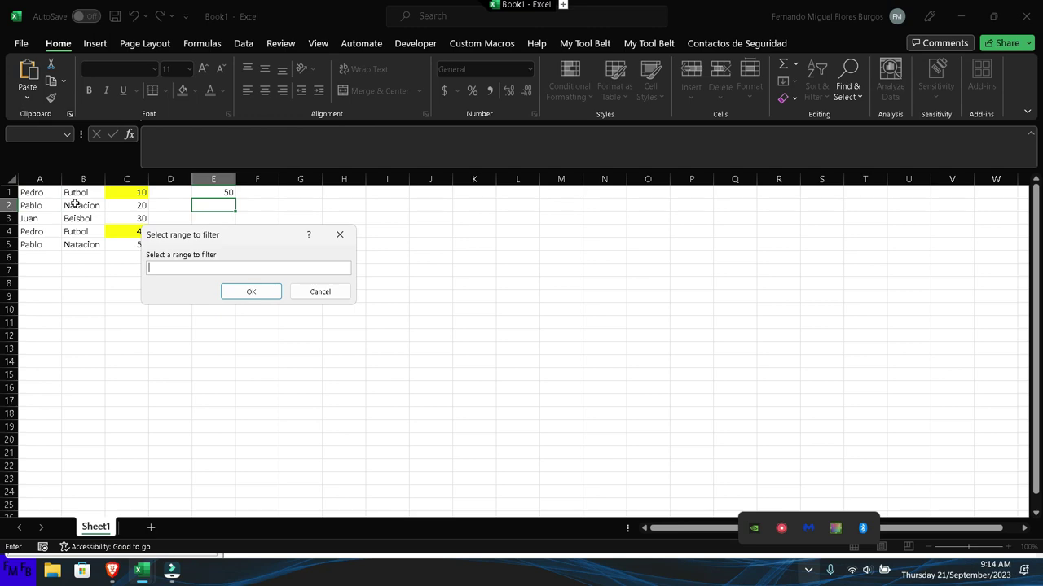
pyautogui.moveTo(96, 189)
pyautogui.mouseDown()
pyautogui.moveTo(97, 219)
pyautogui.moveTo(92, 206)
pyautogui.mouseUp()
pyautogui.press('Return')
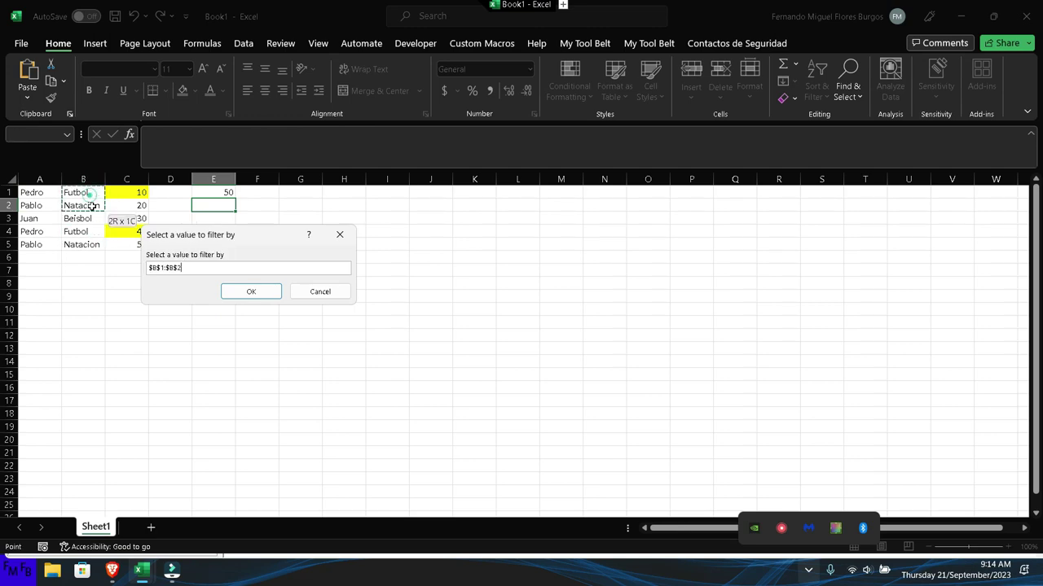
pyautogui.press('Return')
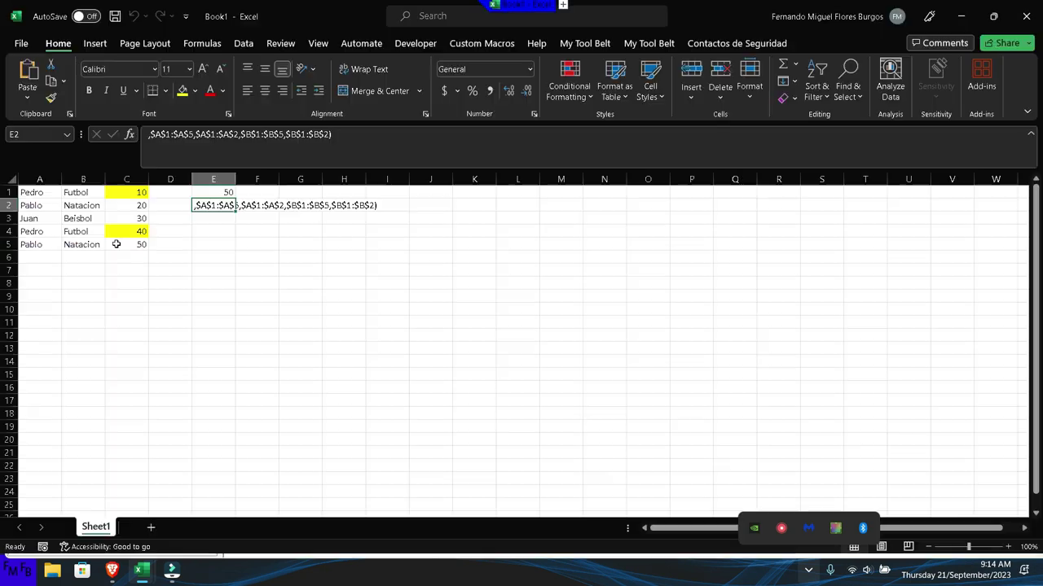
pyautogui.hotkey('alt', 'Tab')
pyautogui.hotkey('alt', 'Tab')
pyautogui.hotkey('alt', 'Tab')
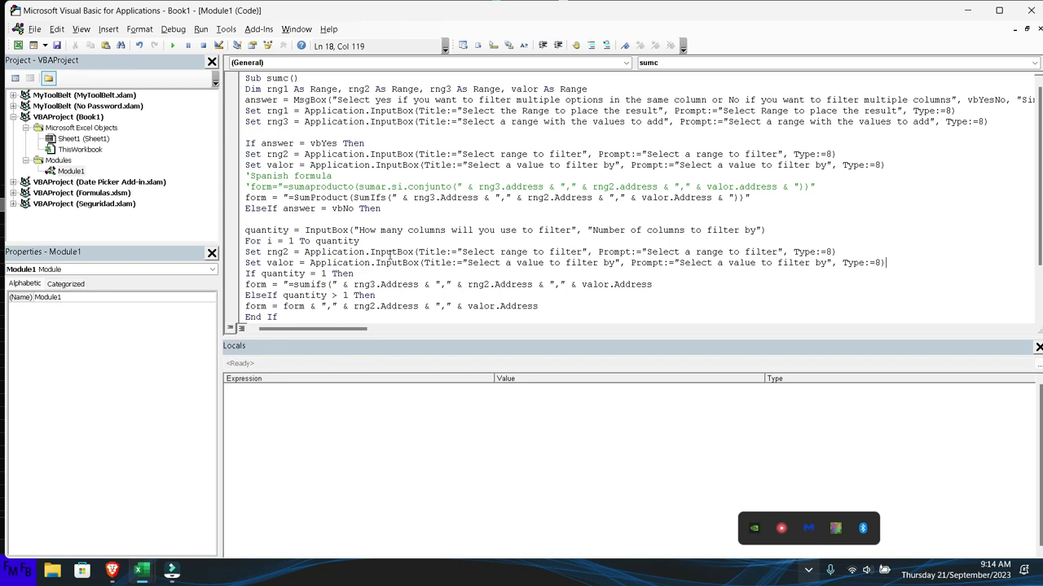
pyautogui.scroll(-2, 389, 257)
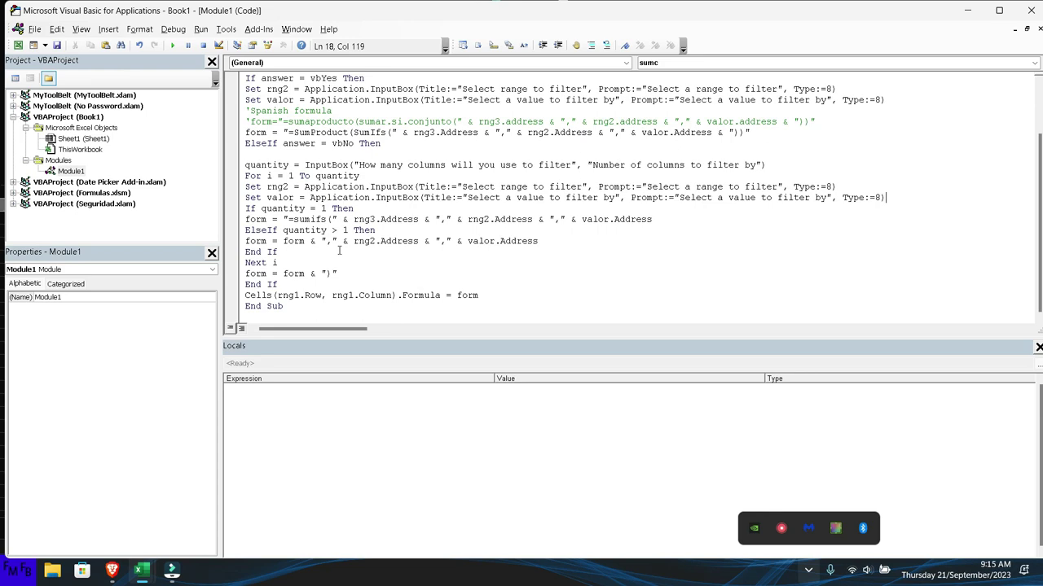
# Start stepping the sumc macro, choose multiple columns, and set E2 as the result cell.
pyautogui.press('F5')
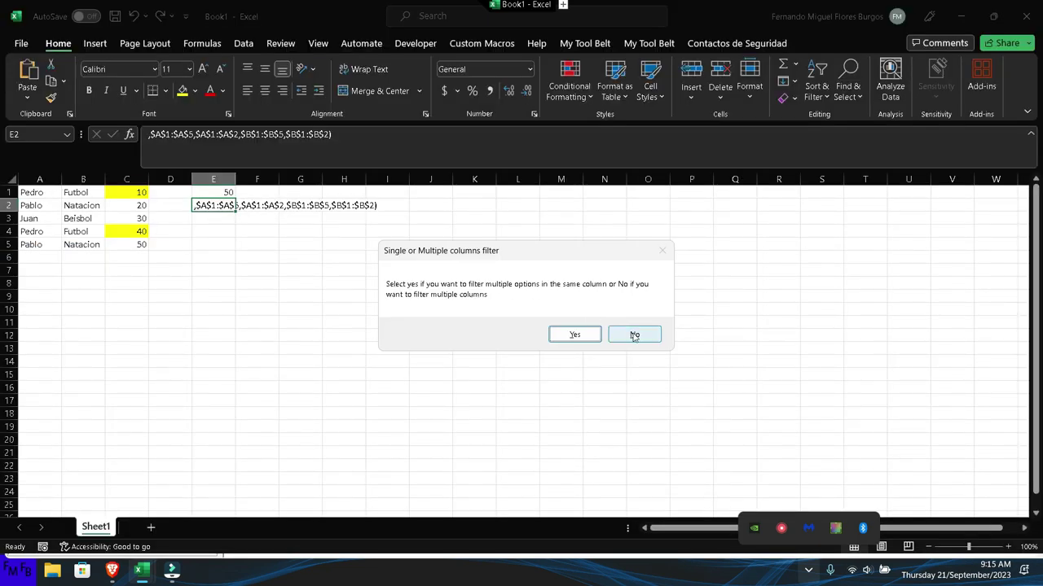
pyautogui.click(634, 334)
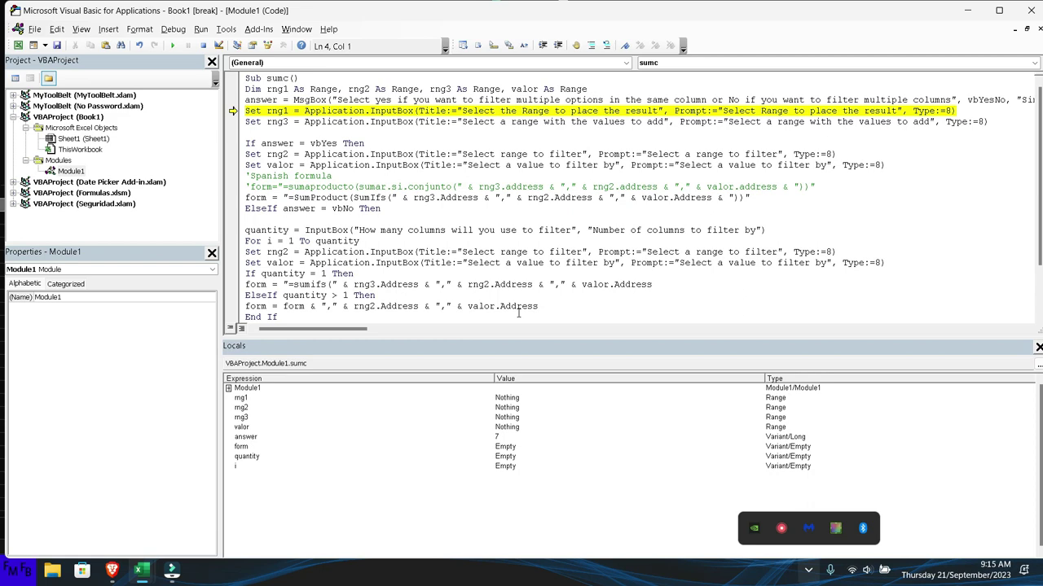
pyautogui.press('F8')
pyautogui.hotkey('alt', 'Tab')
pyautogui.click(222, 205)
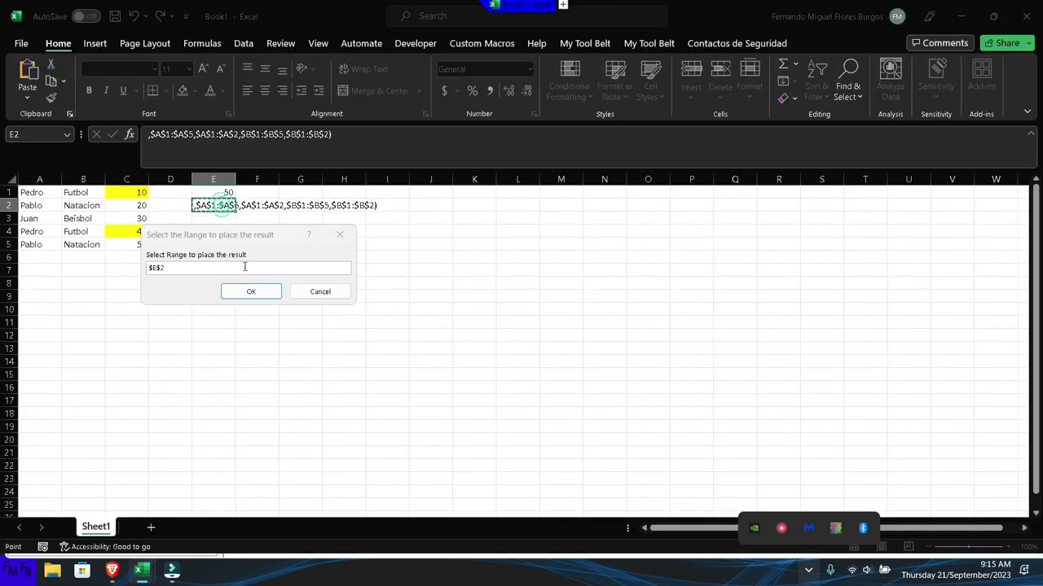
pyautogui.click(251, 291)
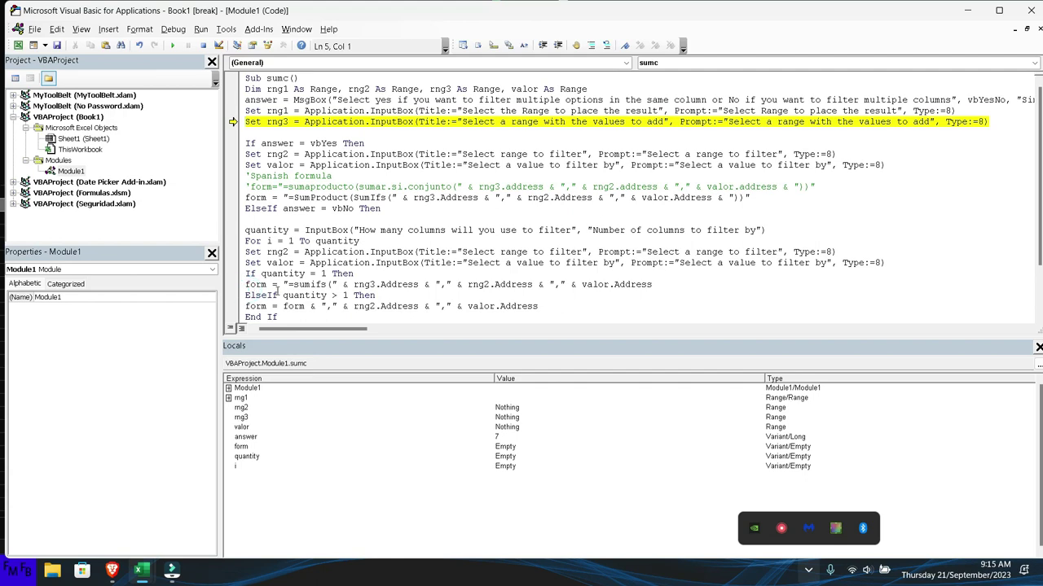
# Step to the values prompt and give C1:C5 as the sum range.
pyautogui.press('F8')
pyautogui.hotkey('alt', 'Tab')
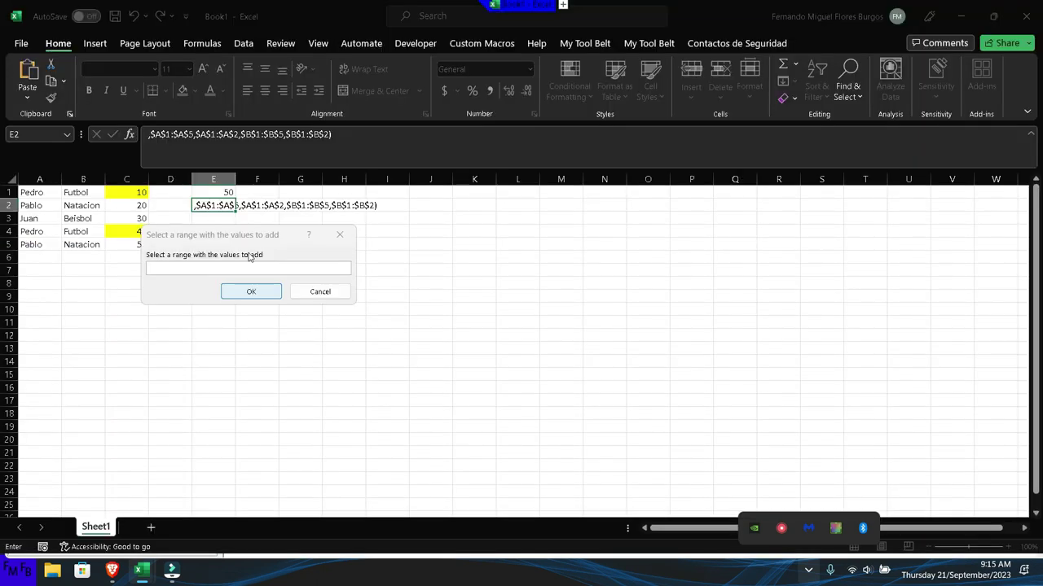
pyautogui.moveTo(137, 192); pyautogui.dragTo(136, 243)
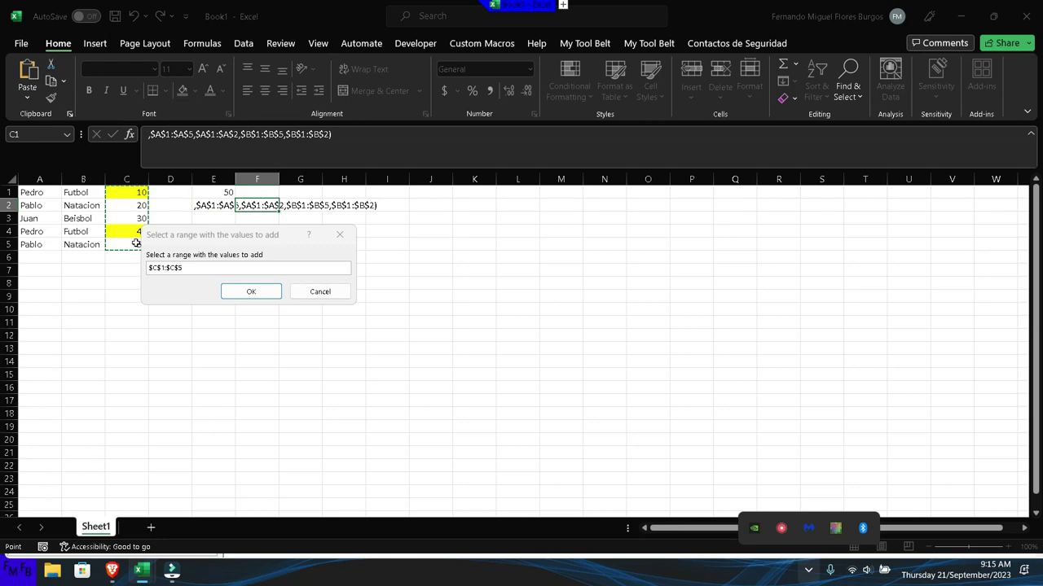
pyautogui.click(251, 291)
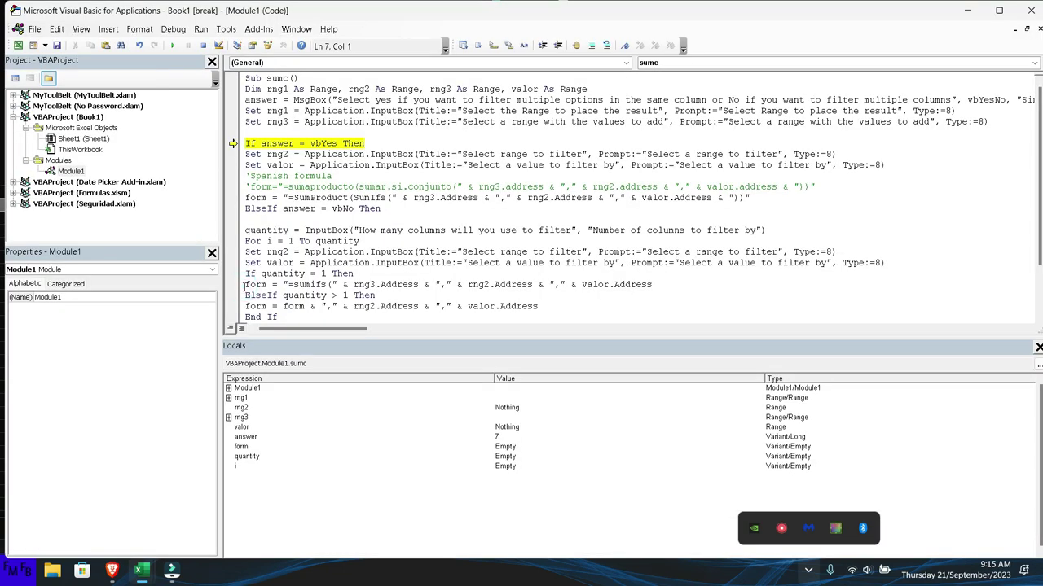
# Step to the column-count prompt, enter 2, and step into the first loop pass.
pyautogui.press('F8')
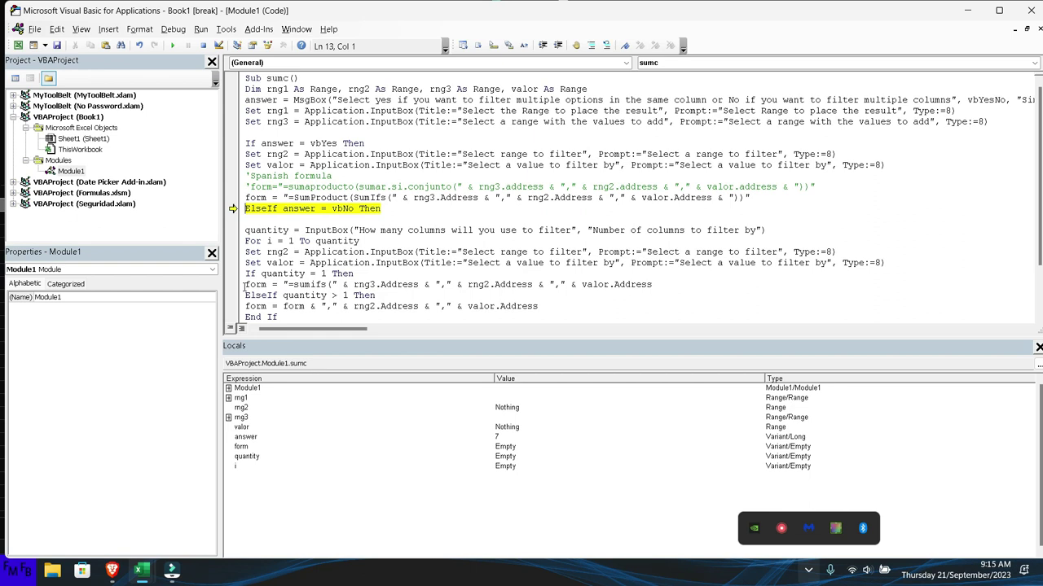
pyautogui.press('F8')
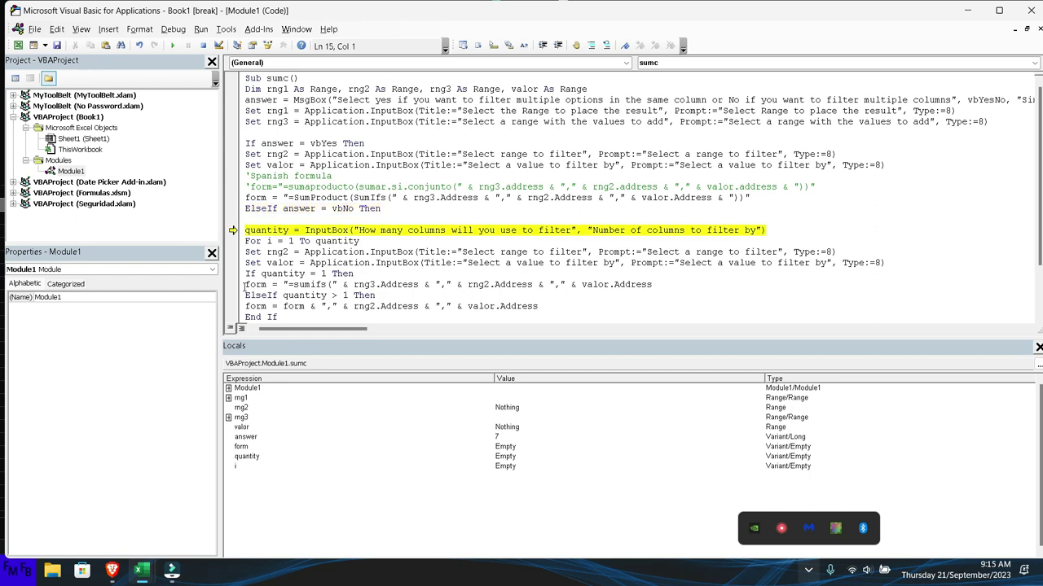
pyautogui.press('F8')
pyautogui.write('2')
pyautogui.press('Return')
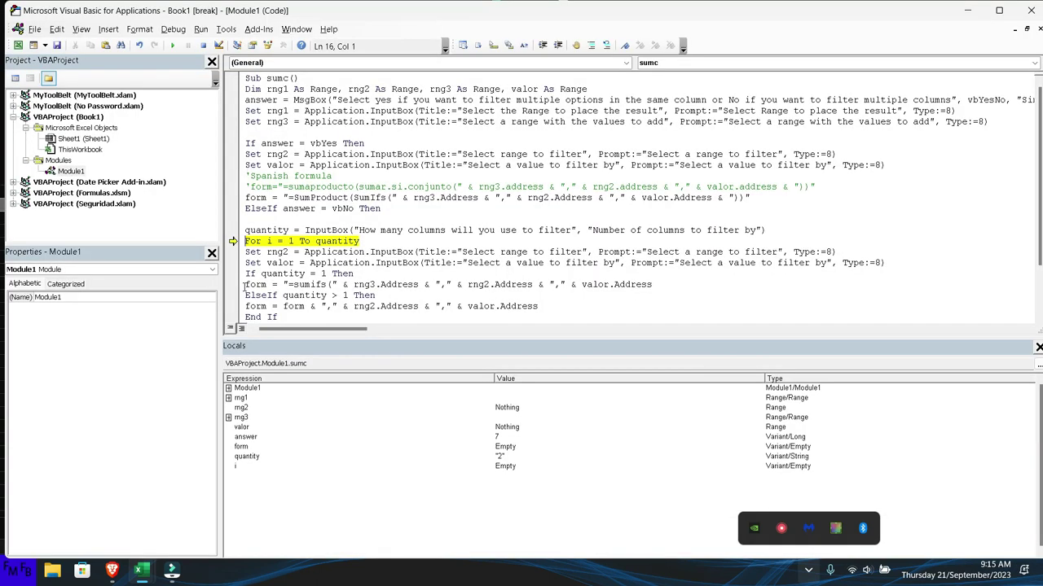
pyautogui.press('F8')
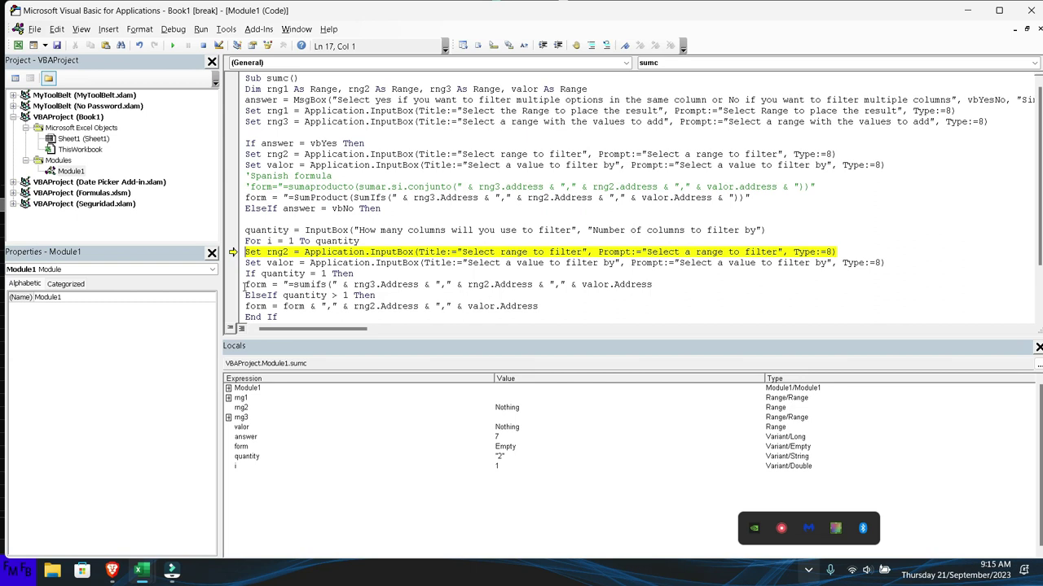
# Give the first loop pass filter range A1:A5 and criteria A1:A2.
pyautogui.press('F8')
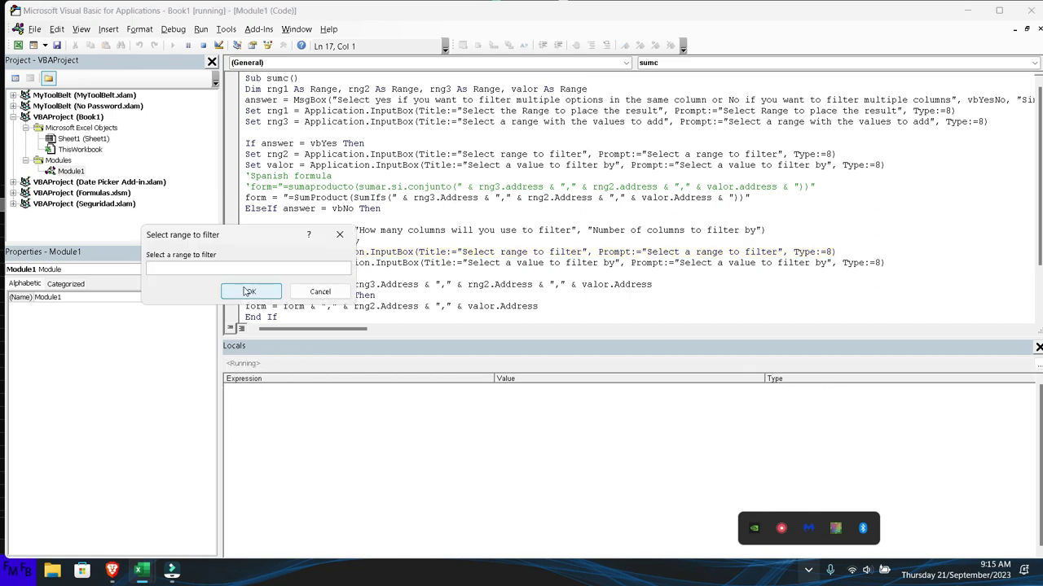
pyautogui.hotkey('alt', 'Tab')
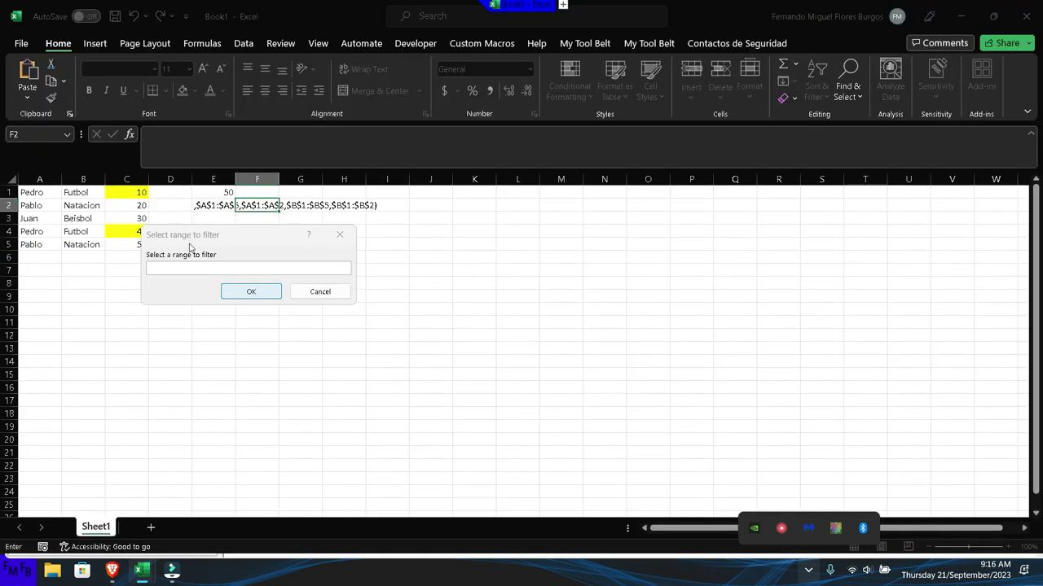
pyautogui.moveTo(45, 192); pyautogui.dragTo(41, 243)
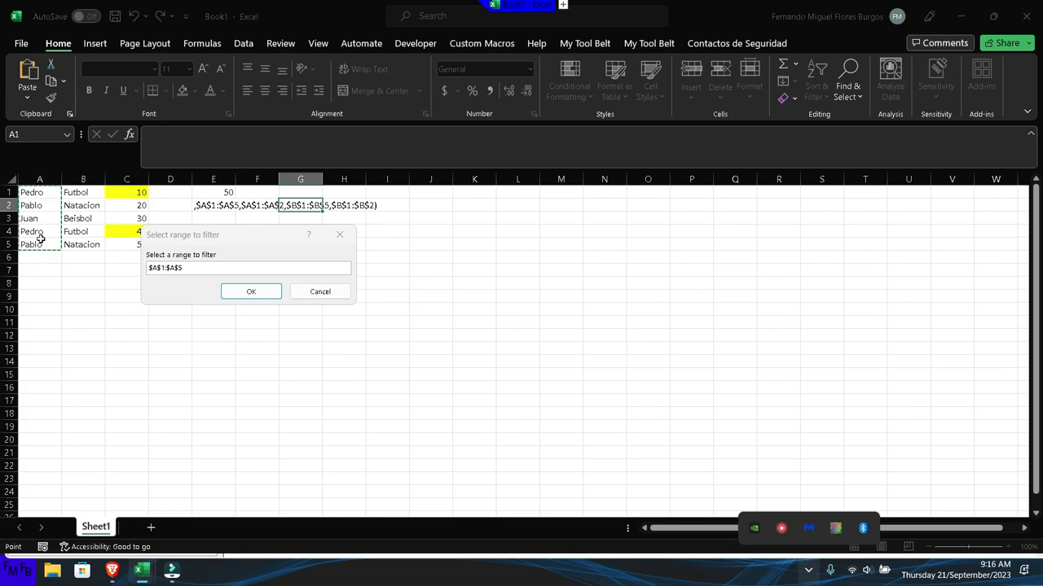
pyautogui.click(233, 295)
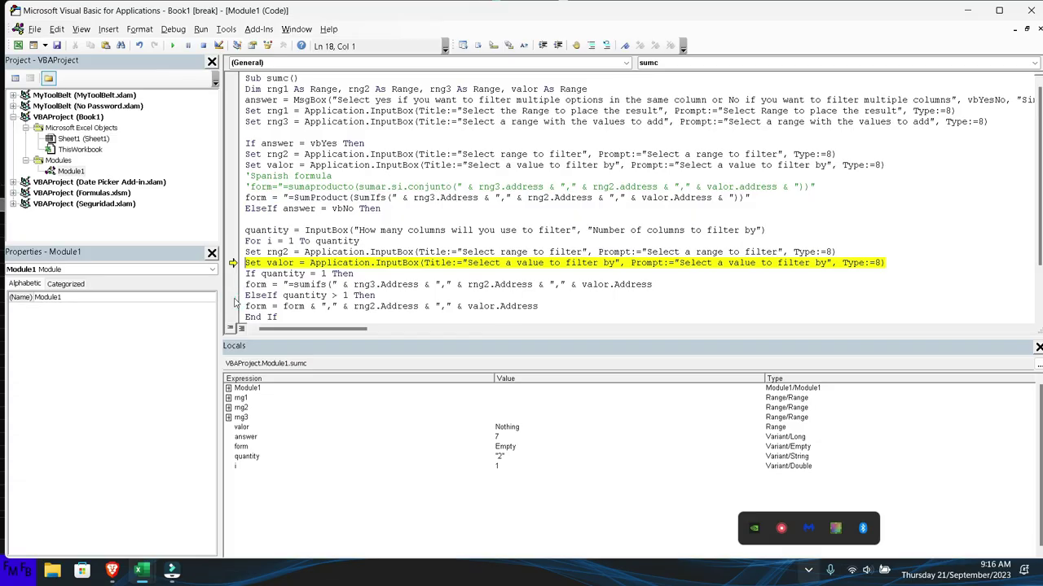
pyautogui.press('F8')
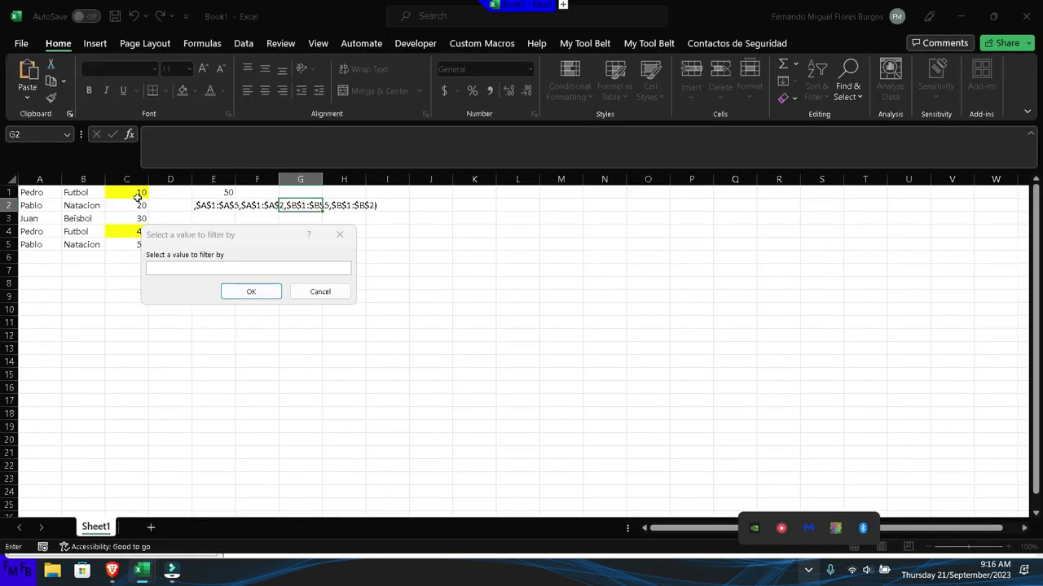
pyautogui.moveTo(41, 193); pyautogui.dragTo(40, 204)
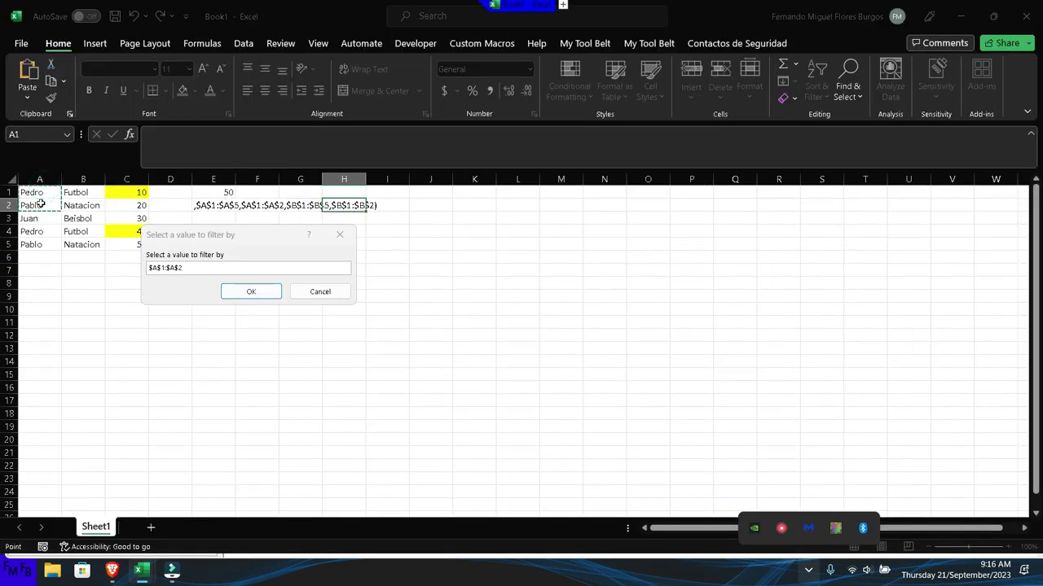
pyautogui.click(226, 291)
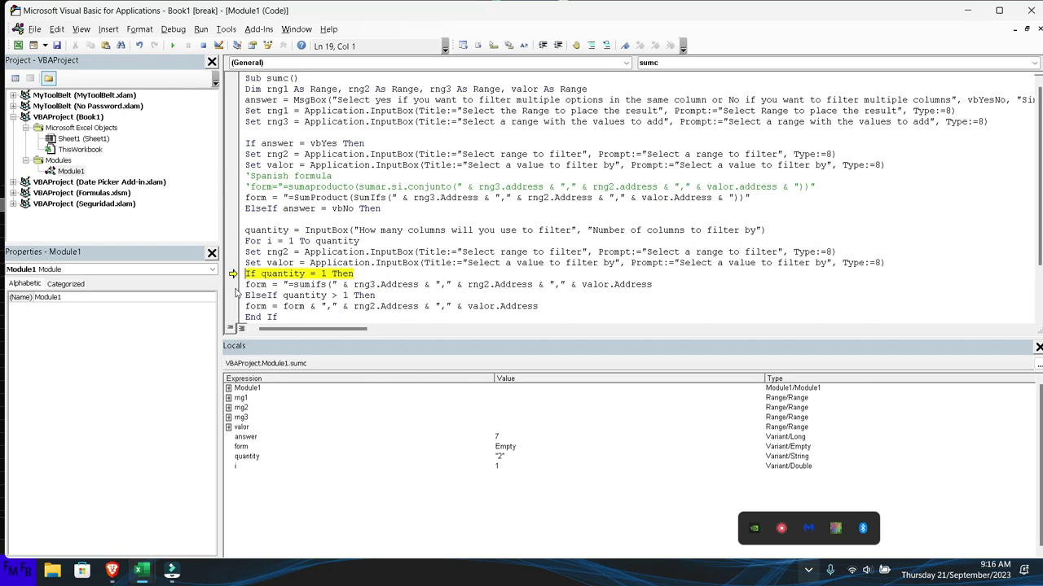
# Step past the single-column check and inspect quantity's value in the debugger.
pyautogui.press('F8')
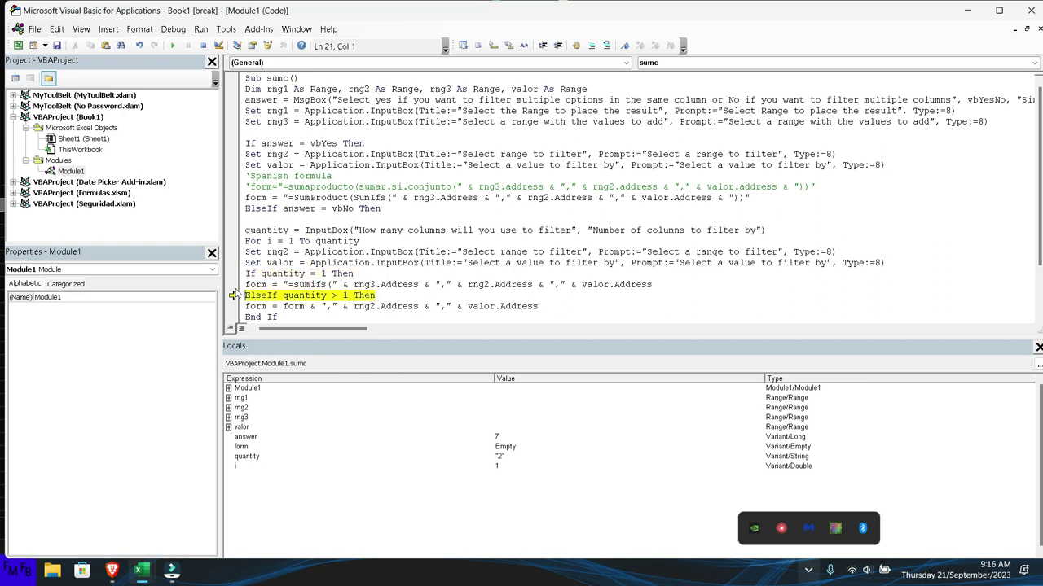
pyautogui.moveTo(283, 274)
pyautogui.click(289, 274)
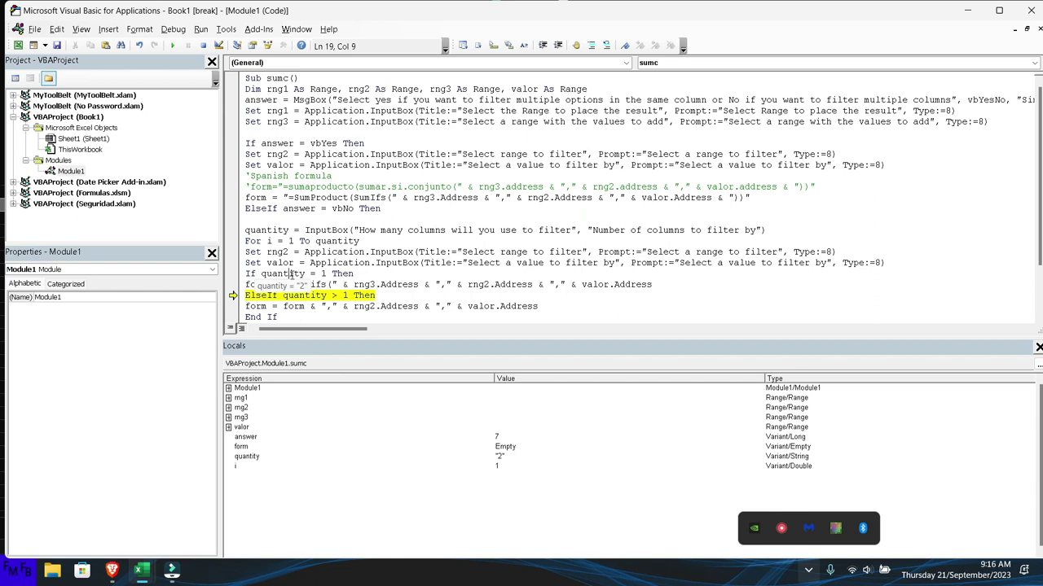
pyautogui.click(304, 274)
# Replace quantity with i in both the If and ElseIf conditions, then stop the run.
pyautogui.doubleClick(305, 274)
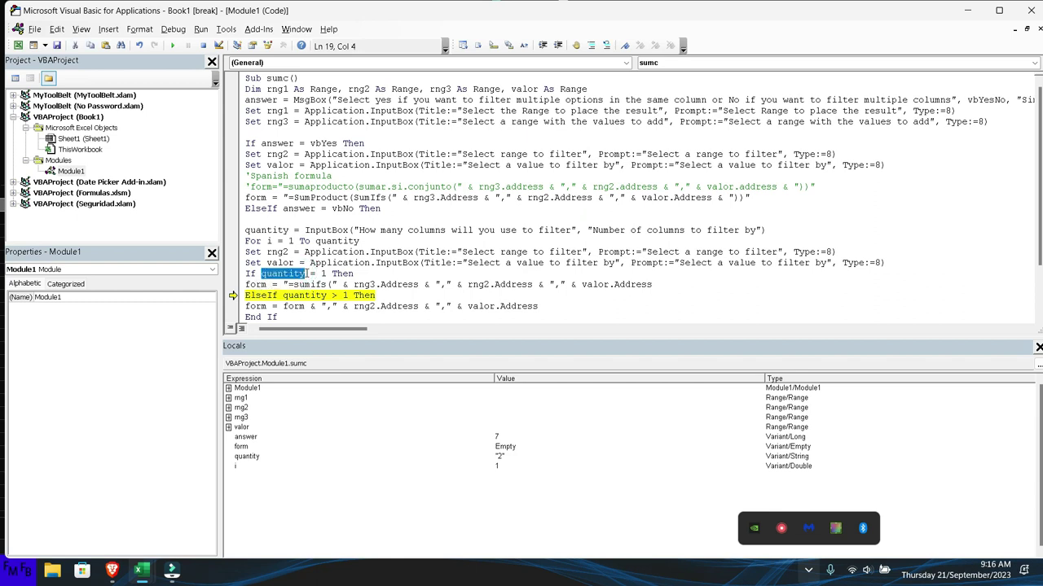
pyautogui.write('i')
pyautogui.press('Down')
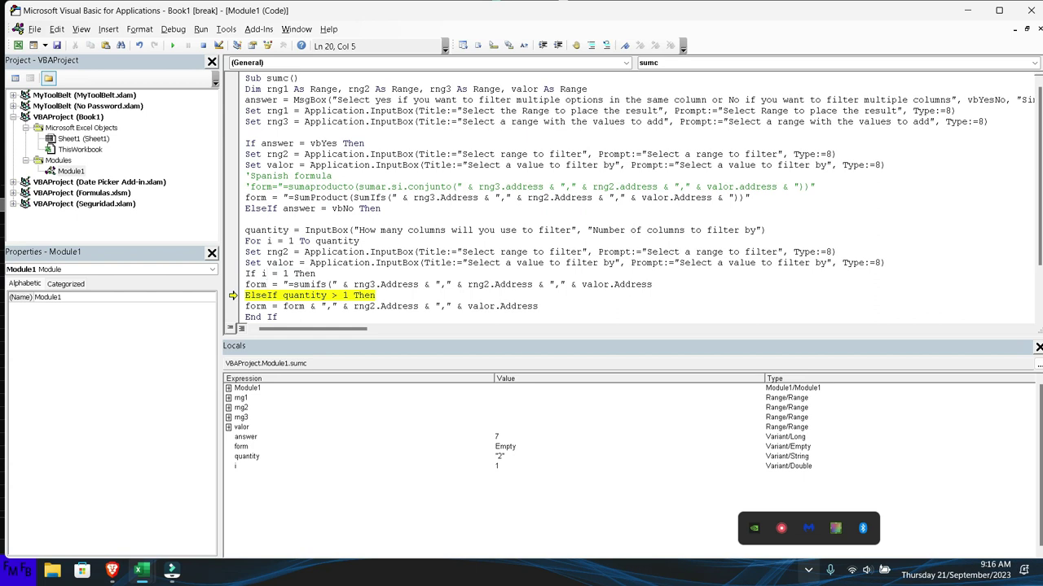
pyautogui.click(328, 295)
pyautogui.doubleClick(326, 295)
pyautogui.write('i')
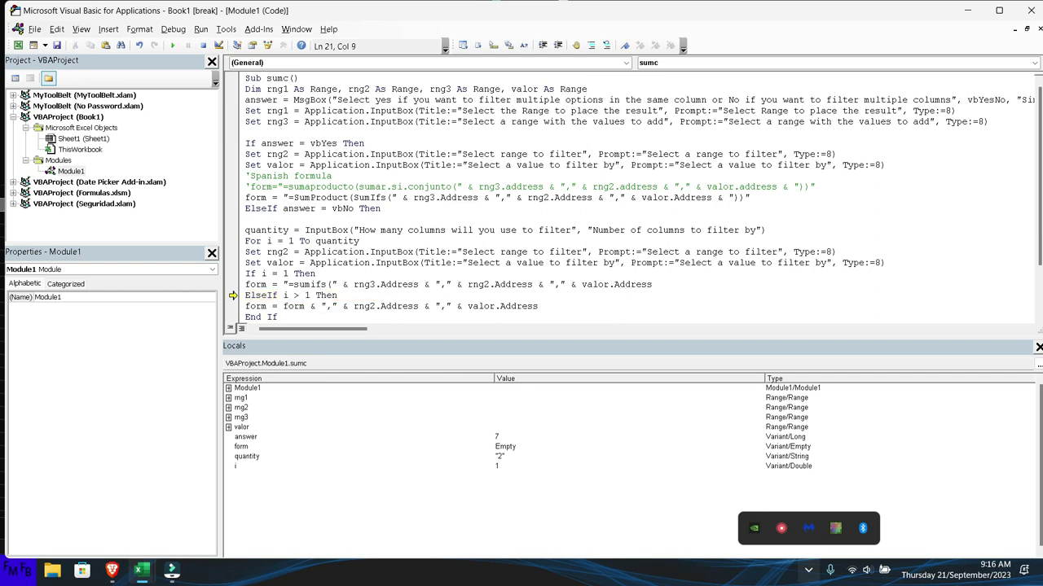
pyautogui.press('F5')
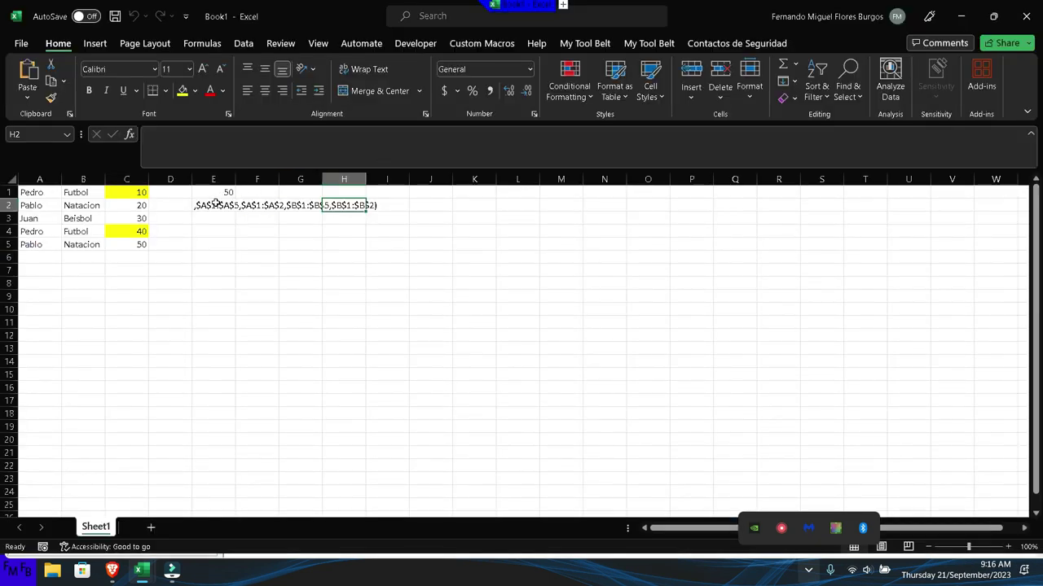
# Rerun sumc with multiple columns, result cell E2, and sum range C1:C5.
pyautogui.press('F5')
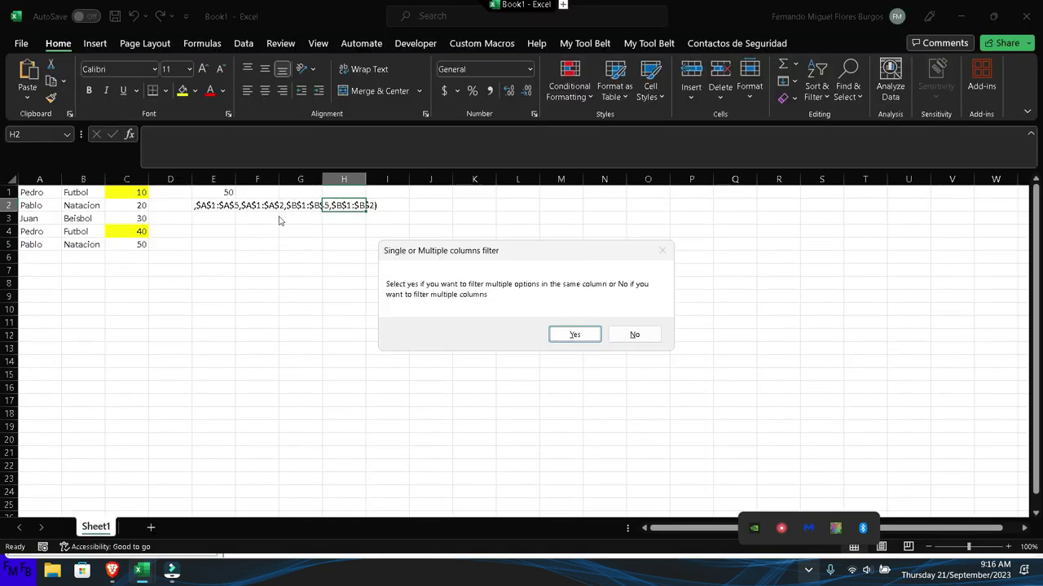
pyautogui.click(635, 334)
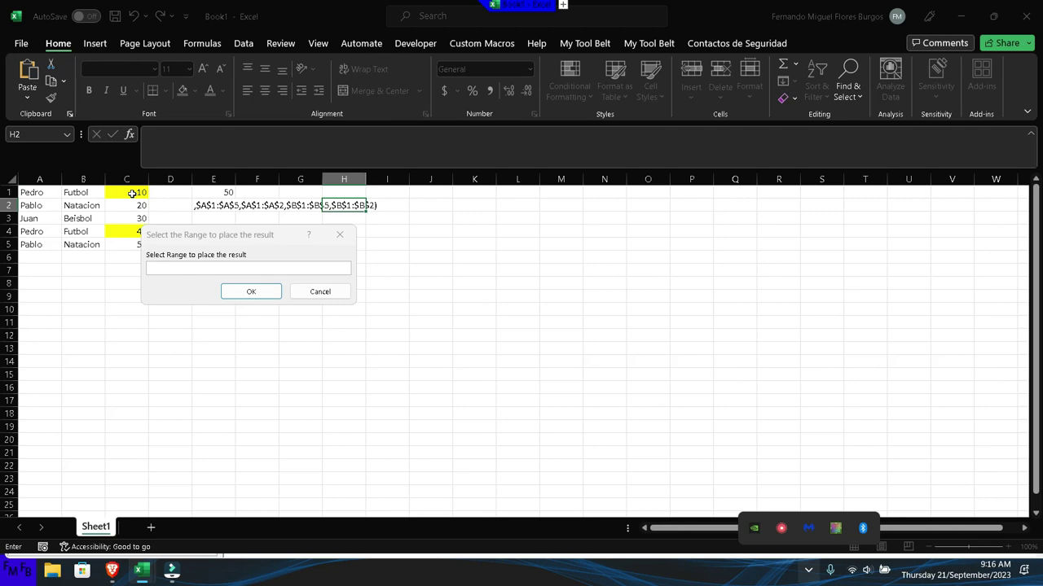
pyautogui.click(212, 207)
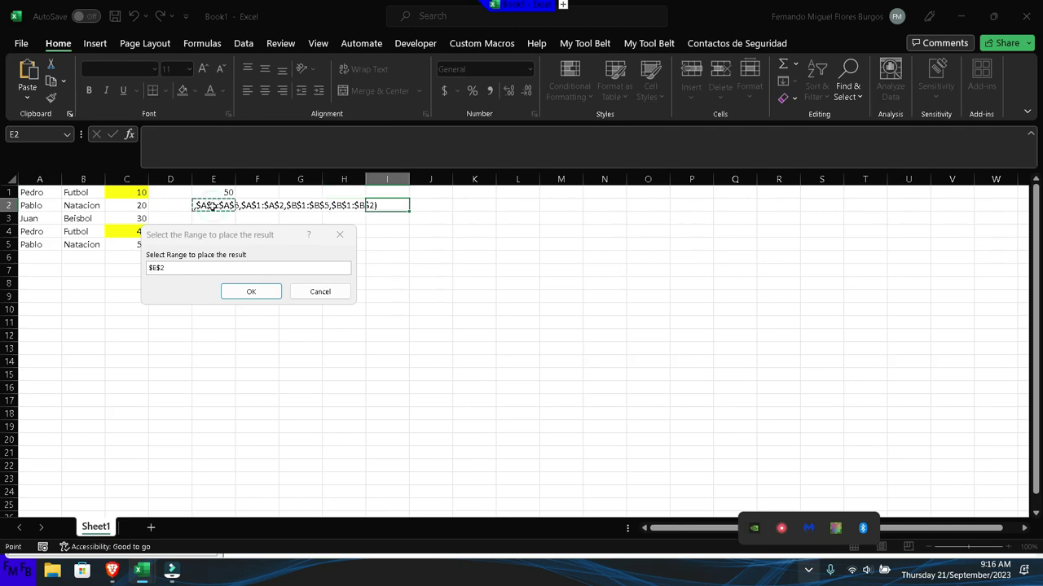
pyautogui.click(249, 291)
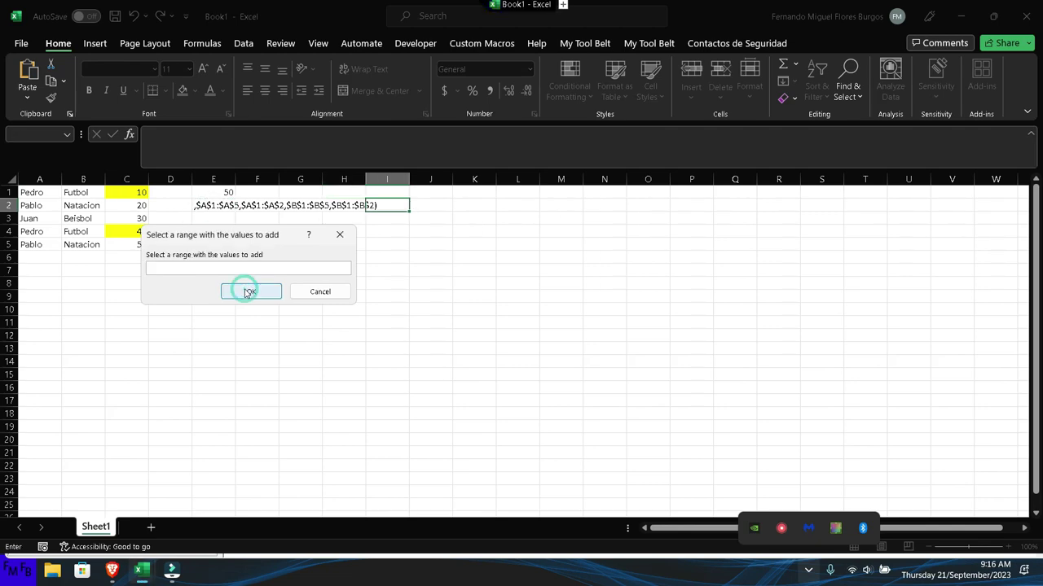
pyautogui.moveTo(125, 192); pyautogui.dragTo(119, 246)
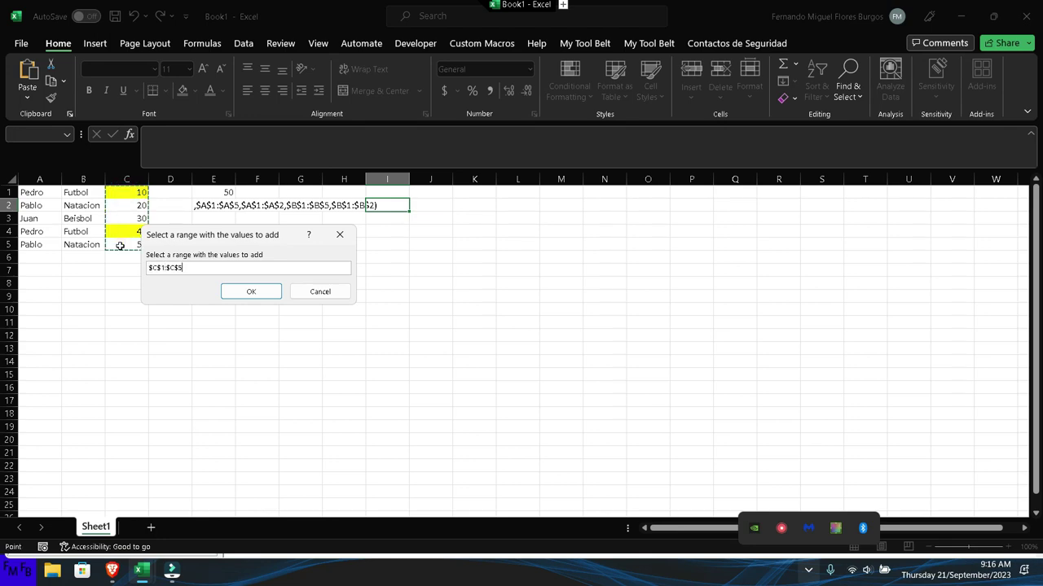
pyautogui.press('Return')
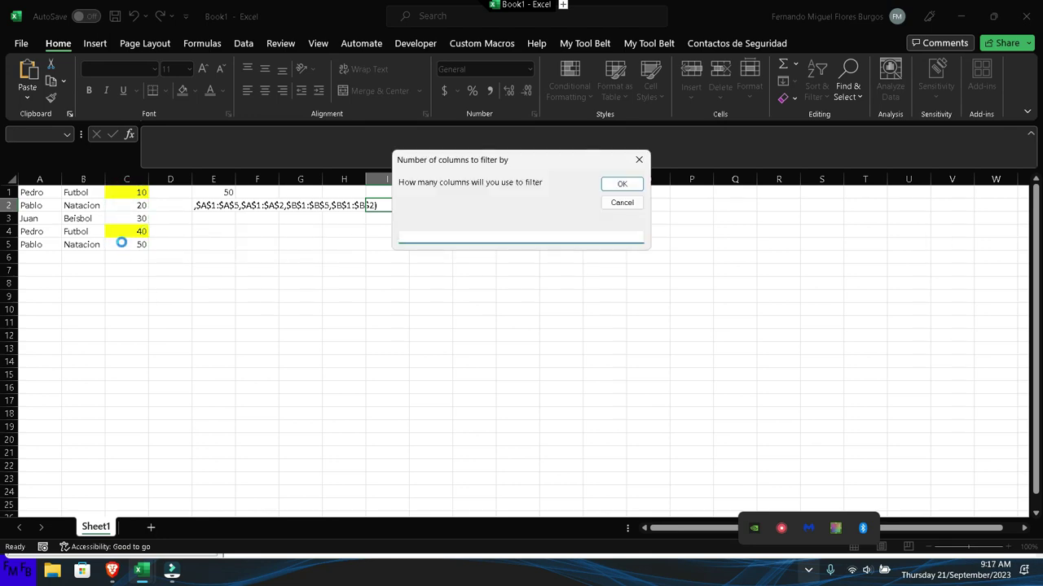
# Enter 1 filter column with range A1:A5 and criteria A1.
pyautogui.write('1')
pyautogui.press('Return')
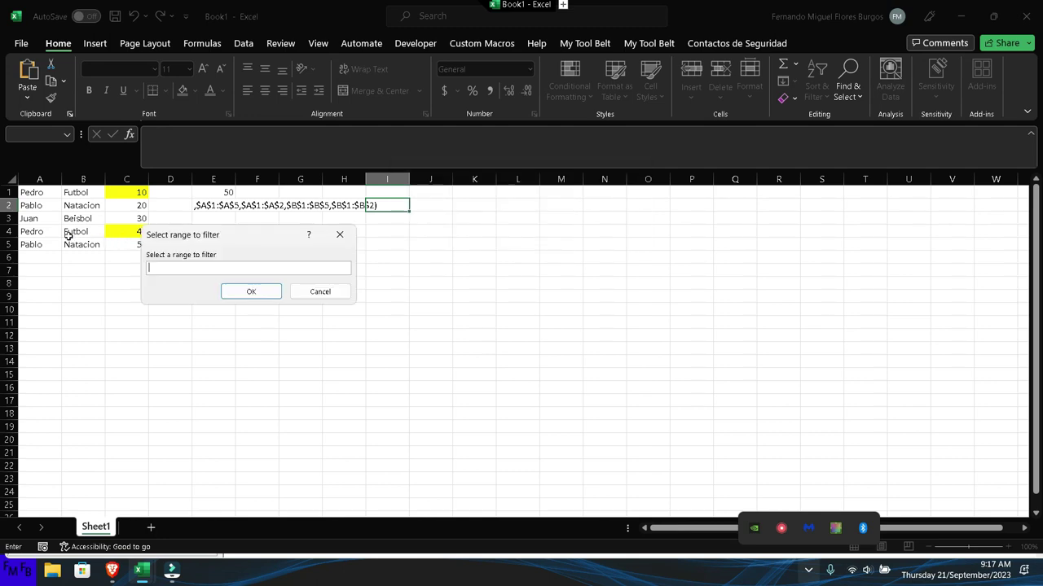
pyautogui.moveTo(40, 194); pyautogui.dragTo(33, 240)
pyautogui.press('Return')
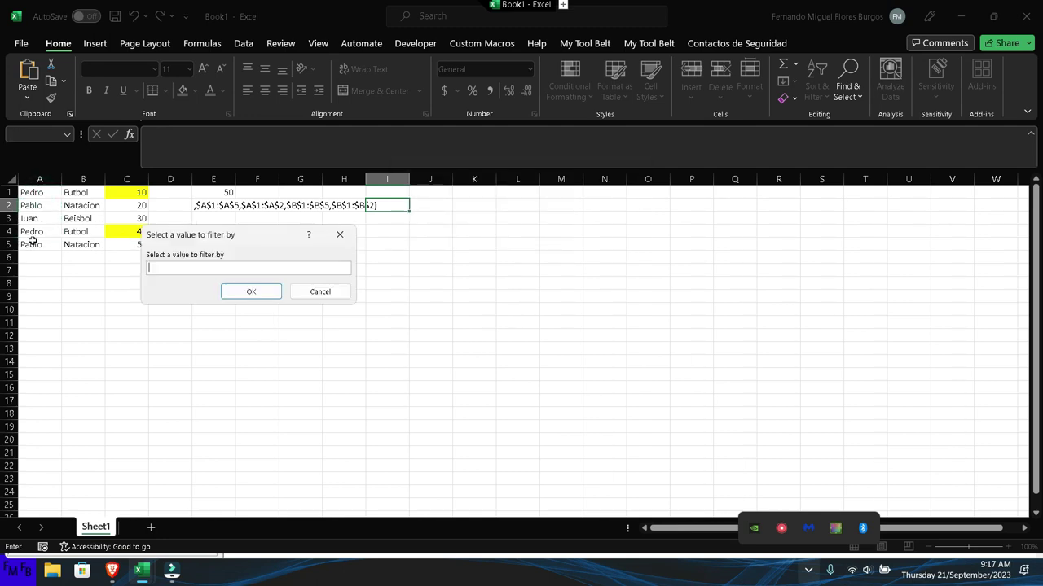
pyautogui.click(31, 194)
pyautogui.press('Return')
# Add the column B names as a filter range with B2 as its value.
pyautogui.moveTo(75, 193); pyautogui.dragTo(73, 236)
pyautogui.press('Return')
pyautogui.click(79, 206)
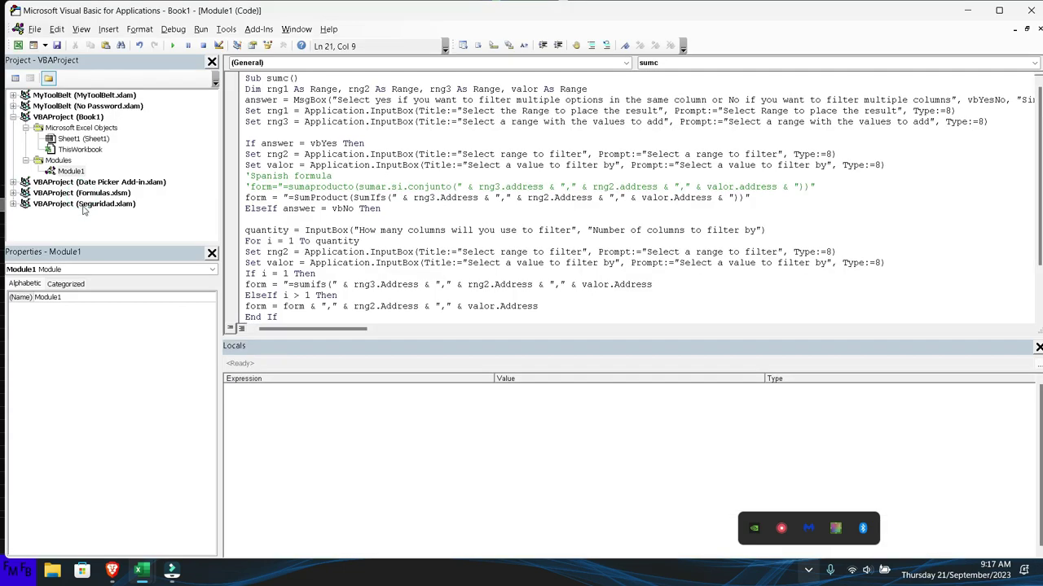
pyautogui.hotkey('alt', 'F11')
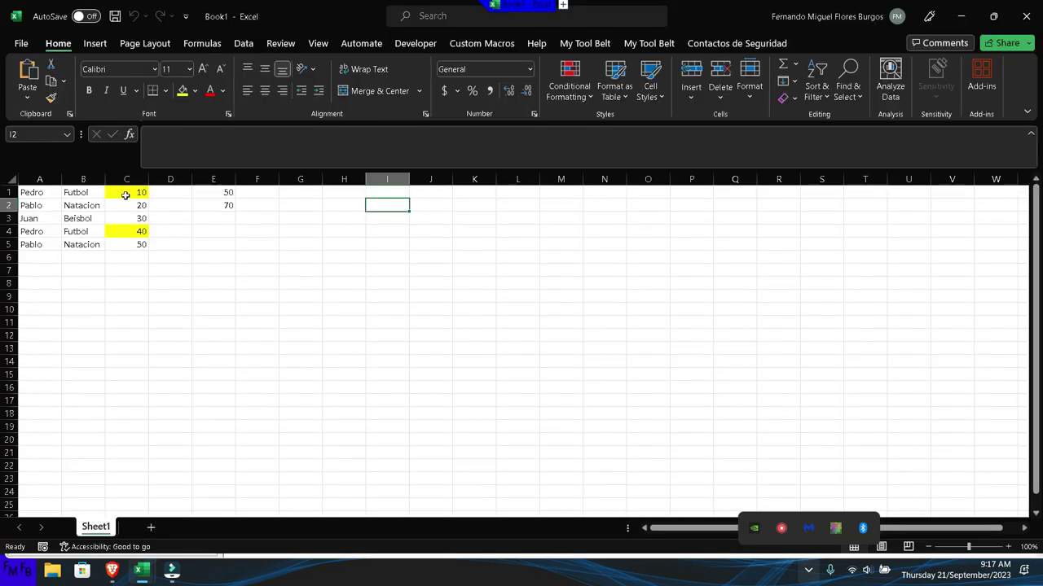
pyautogui.moveTo(128, 193); pyautogui.dragTo(128, 205)
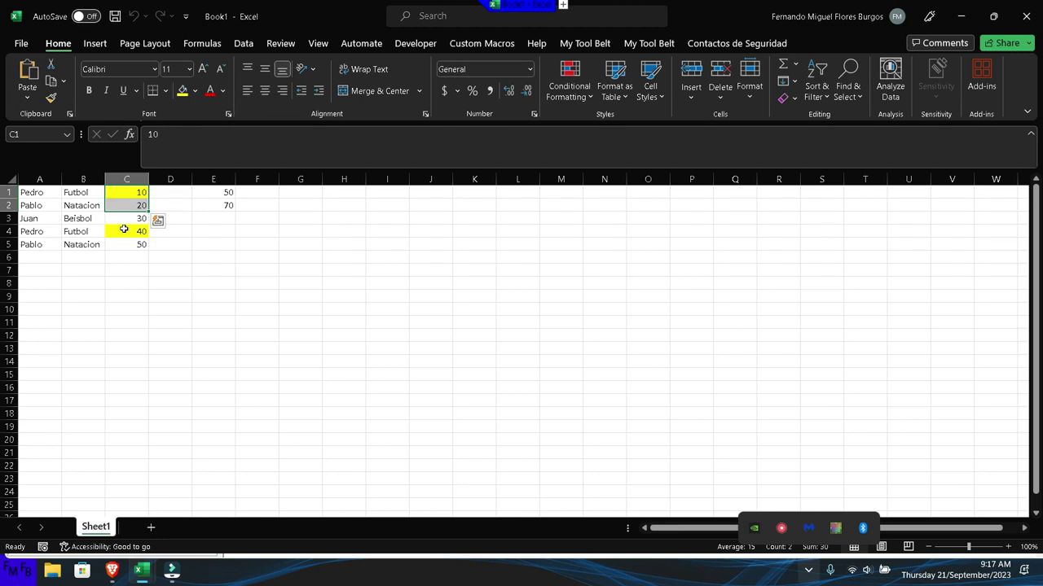
pyautogui.click(125, 231)
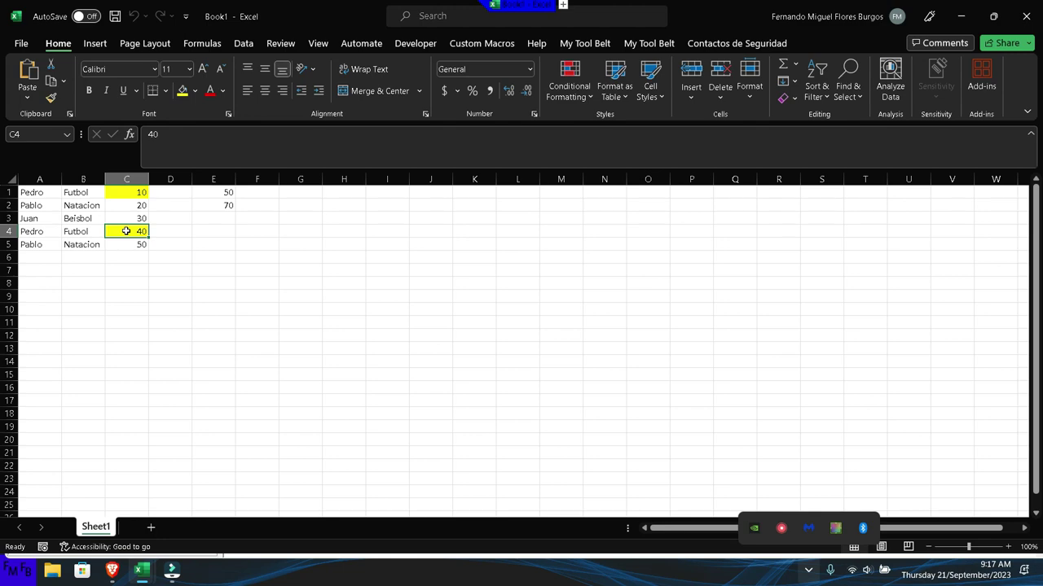
pyautogui.click(210, 203)
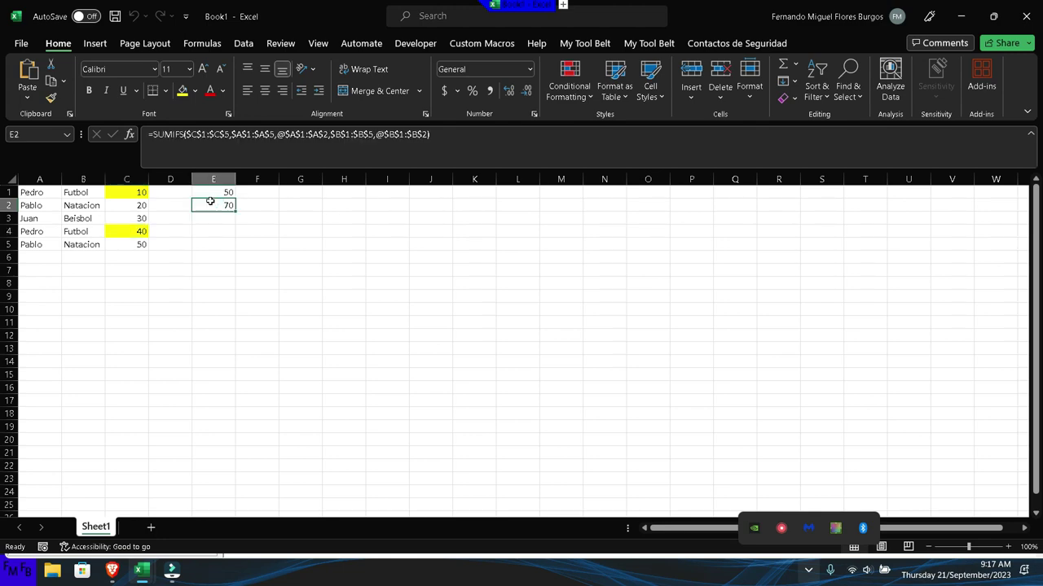
pyautogui.doubleClick(210, 202)
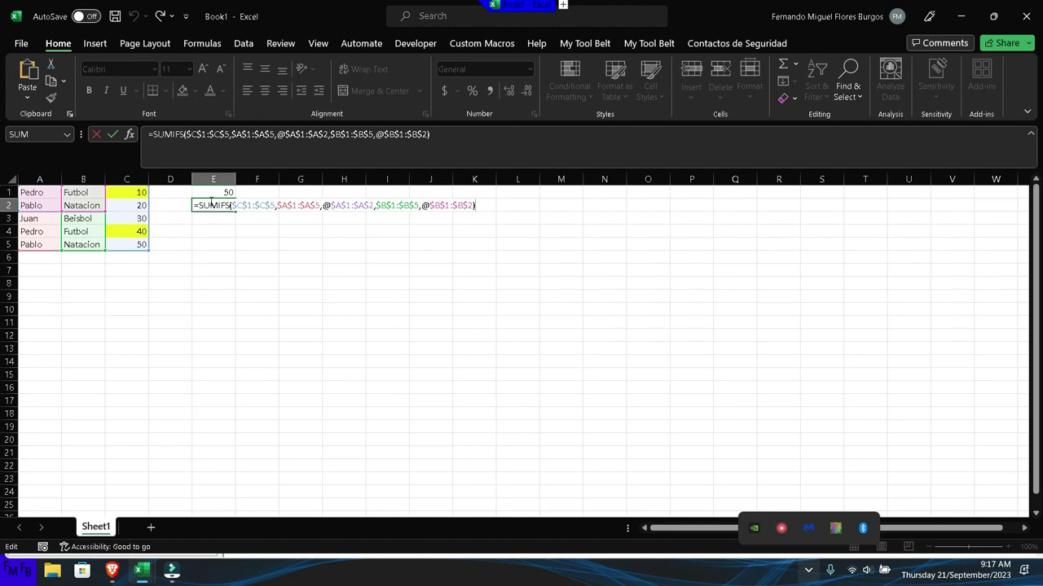
pyautogui.hotkey('ctrl', 'Return')
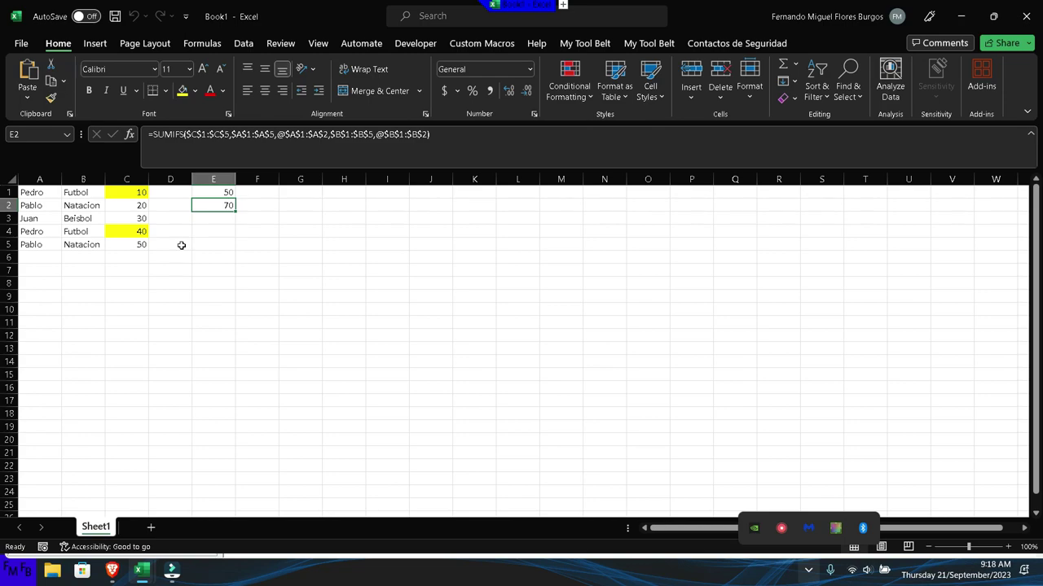
pyautogui.hotkey('alt', 'Tab')
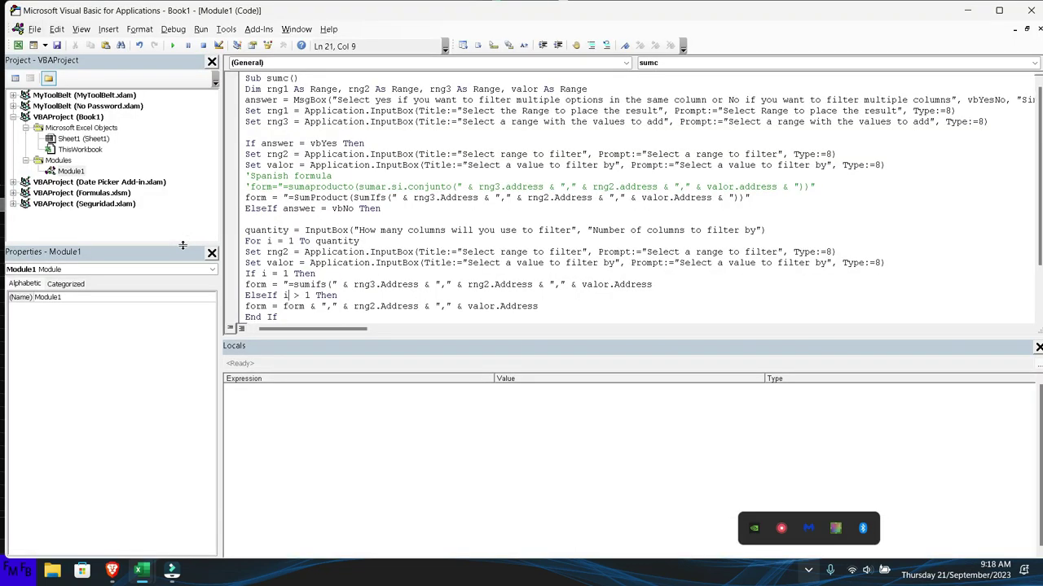
# Rerun the macro with multiple columns, result cell E2, and sum range C1:C5.
pyautogui.press('F5')
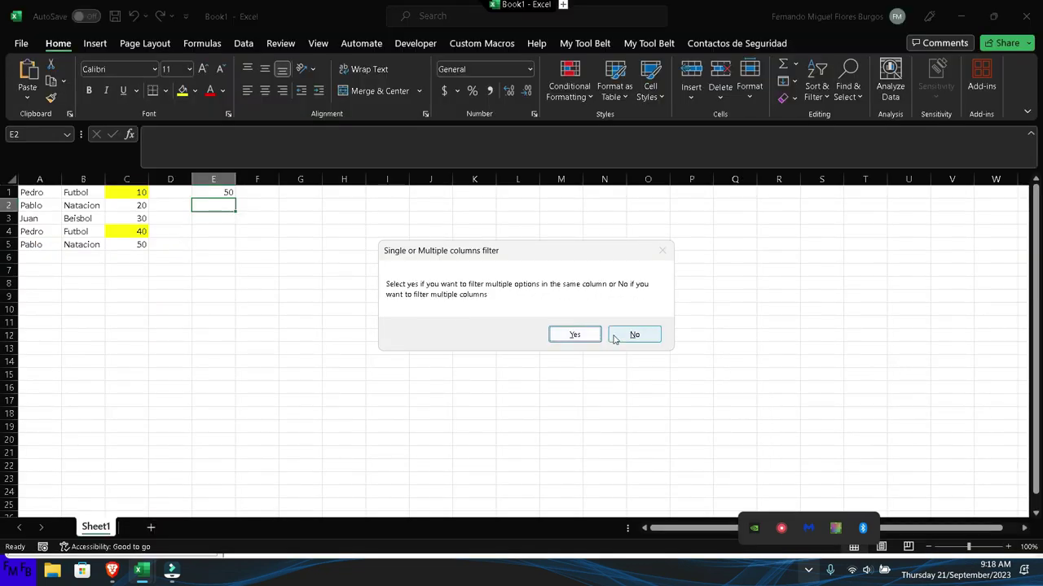
pyautogui.click(615, 336)
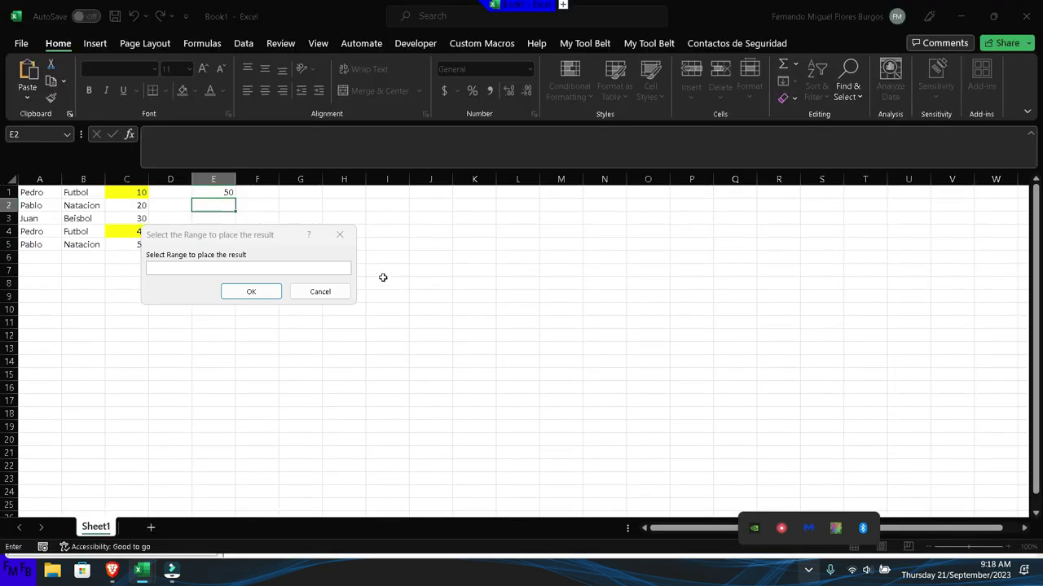
pyautogui.click(220, 204)
pyautogui.click(243, 291)
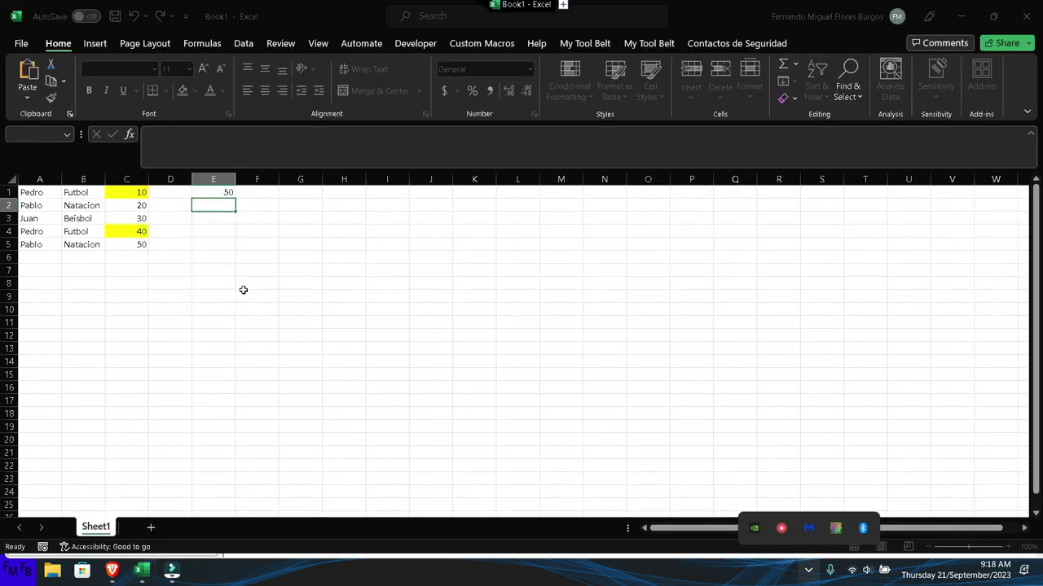
pyautogui.moveTo(130, 196); pyautogui.dragTo(124, 242)
pyautogui.press('Return')
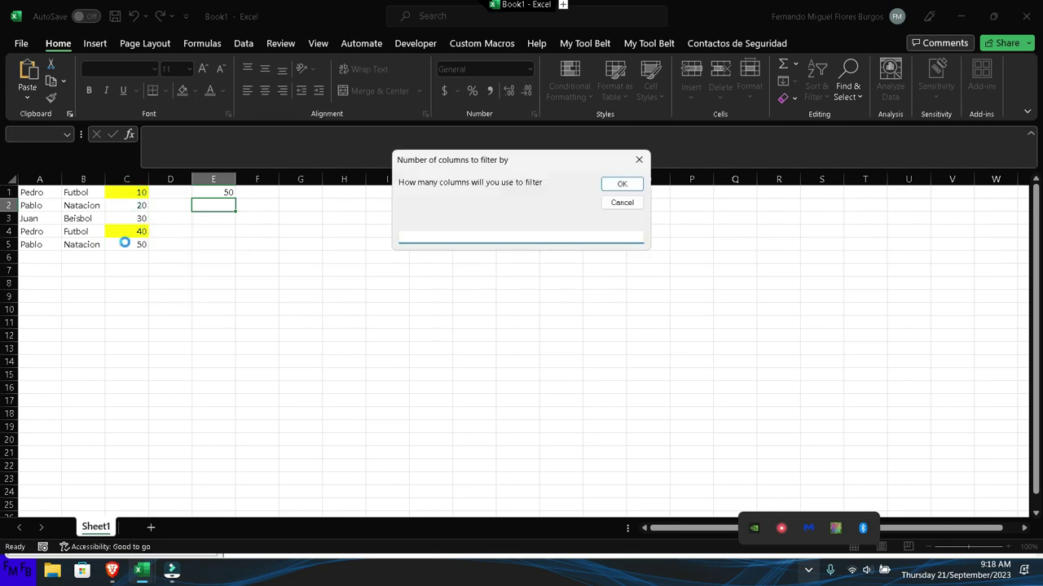
# Accept the column count and give filter range A1:A5 with criteria A1:A2.
pyautogui.press('Return')
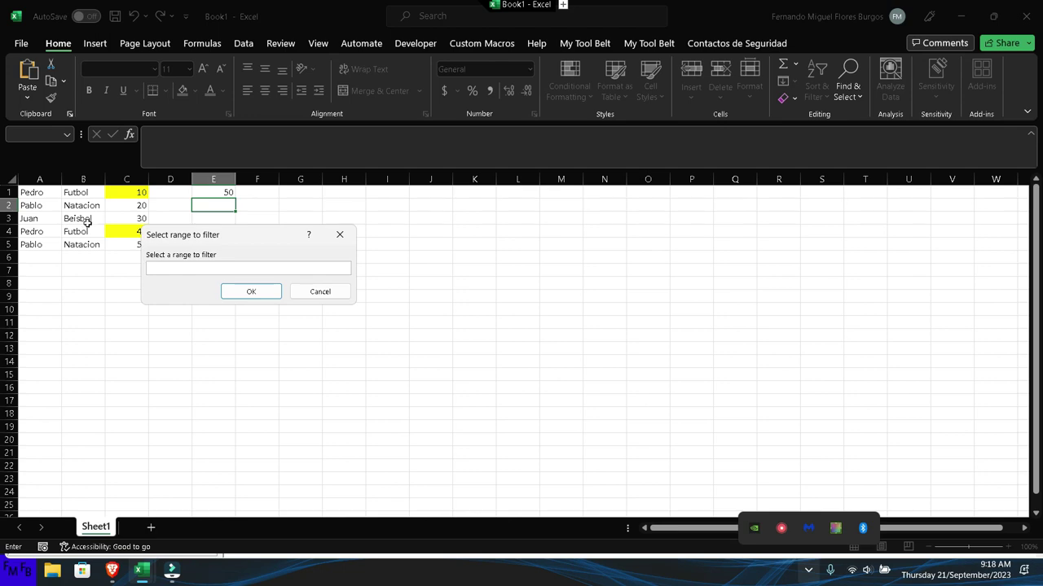
pyautogui.click(46, 193)
pyautogui.moveTo(48, 201); pyautogui.dragTo(41, 243)
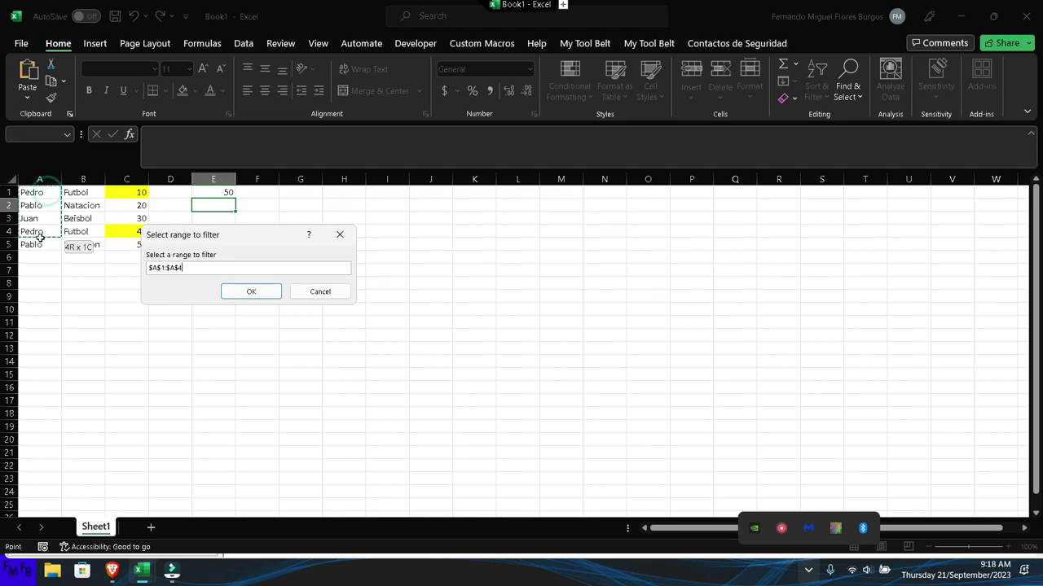
pyautogui.press('Return')
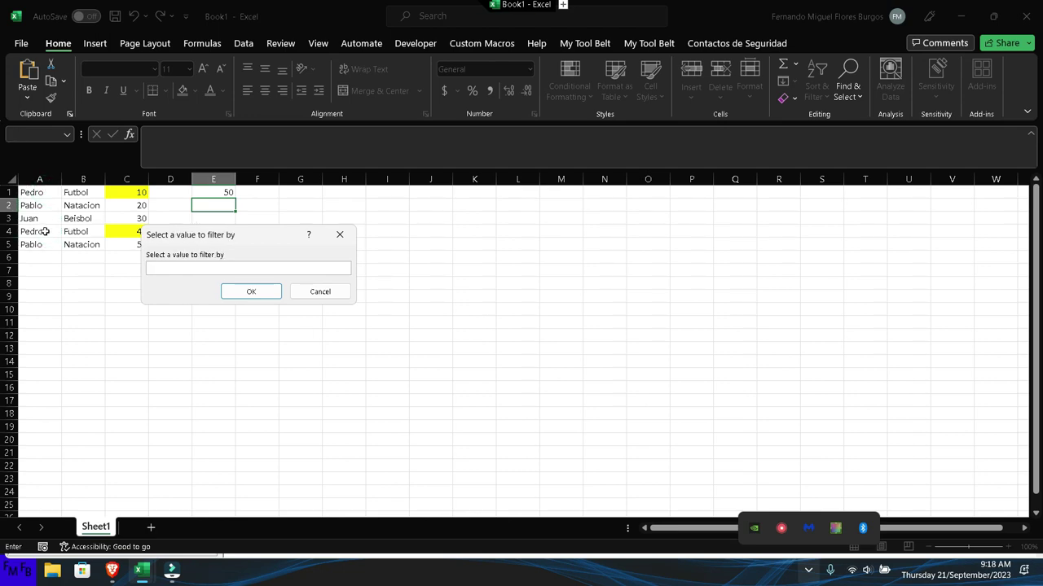
pyautogui.moveTo(40, 193); pyautogui.dragTo(43, 202)
pyautogui.press('Return')
# Give the second filter range B1:B5 with criteria B1:B2.
pyautogui.moveTo(76, 192); pyautogui.dragTo(73, 245)
pyautogui.press('Return')
pyautogui.moveTo(88, 192); pyautogui.dragTo(88, 207)
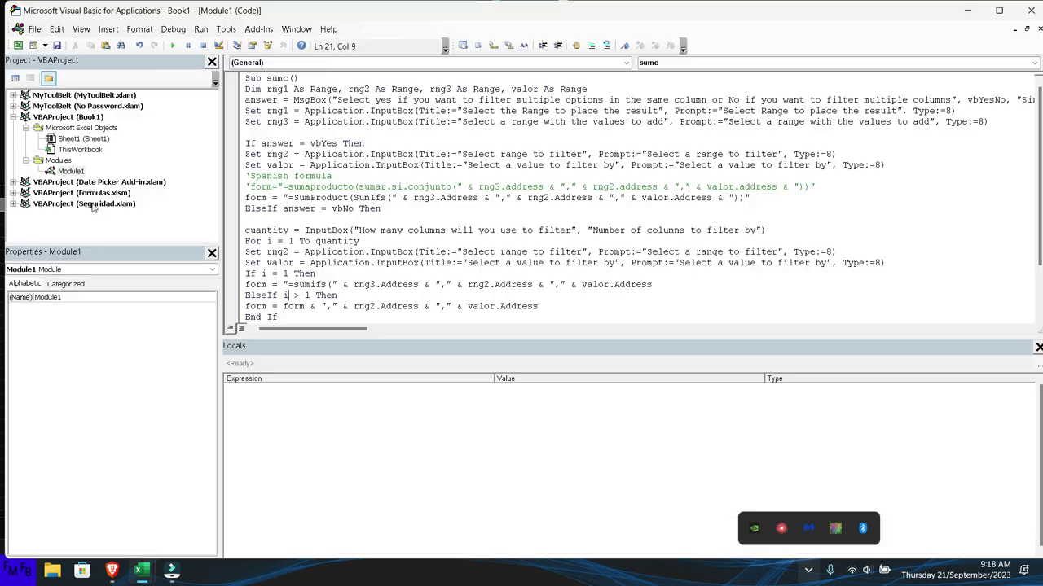
pyautogui.hotkey('alt', 'Tab')
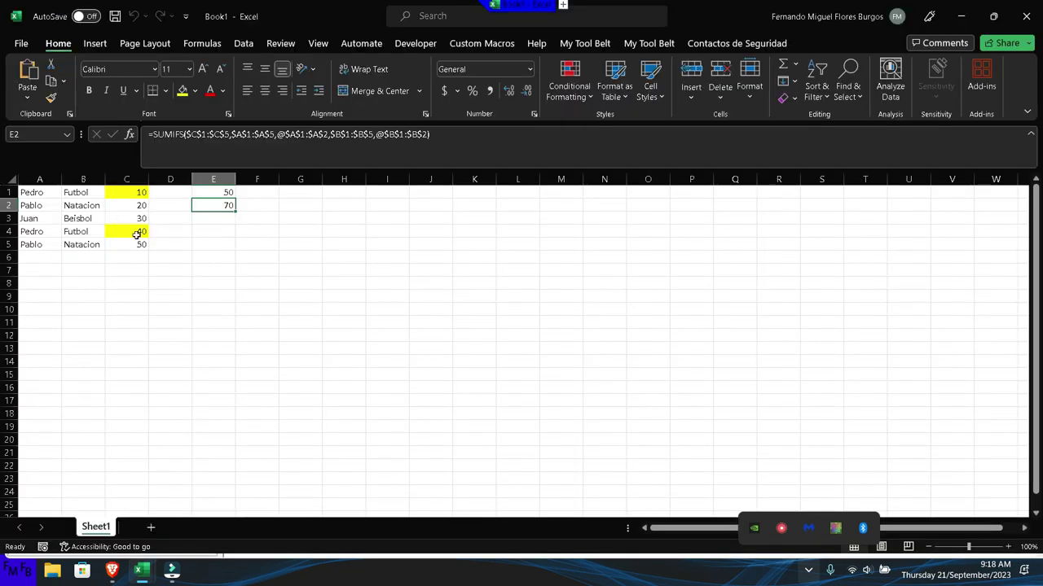
pyautogui.press('F2')
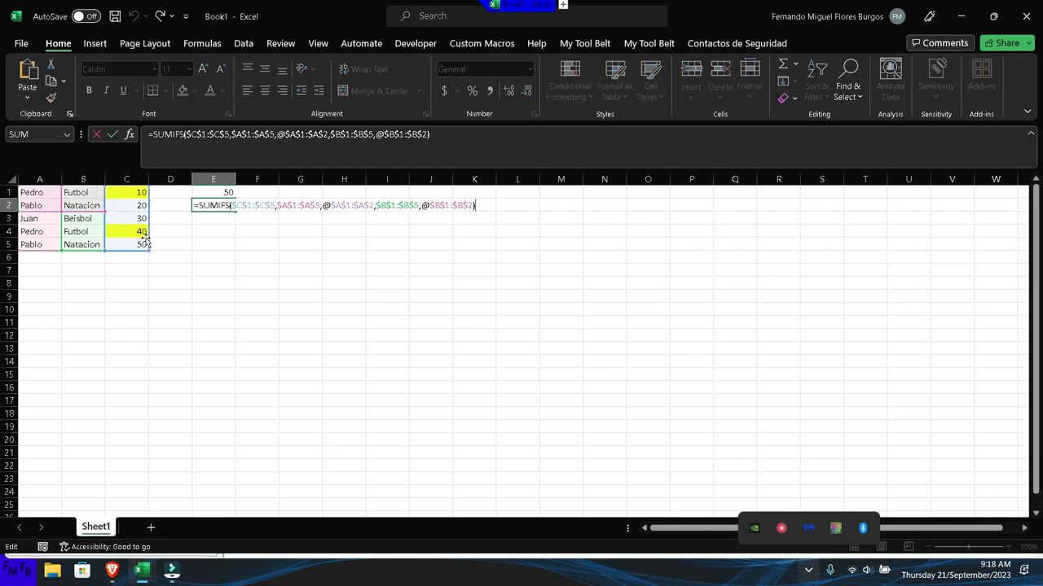
pyautogui.hotkey('ctrl', 'Return')
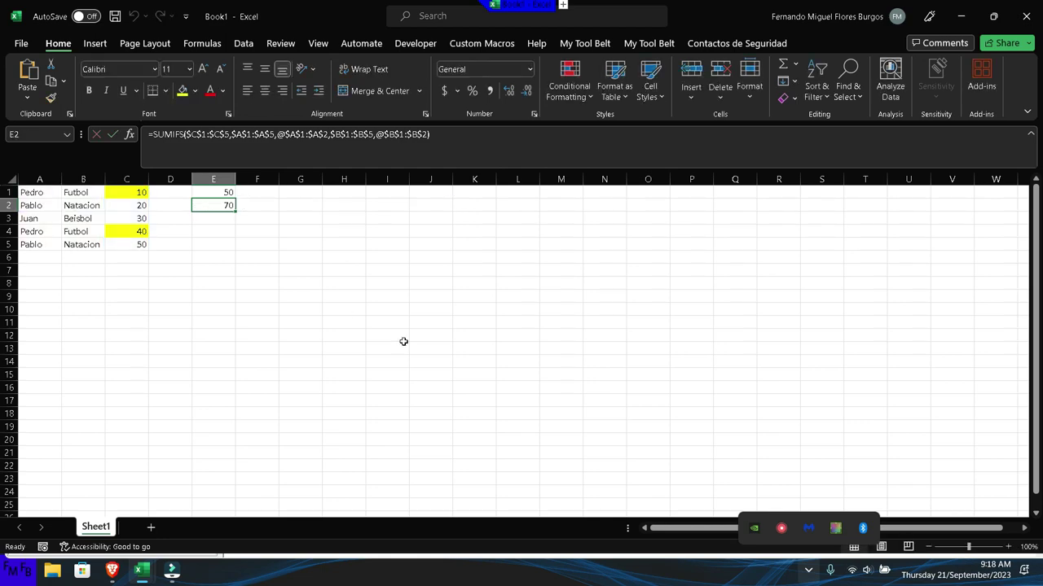
pyautogui.click(808, 573)
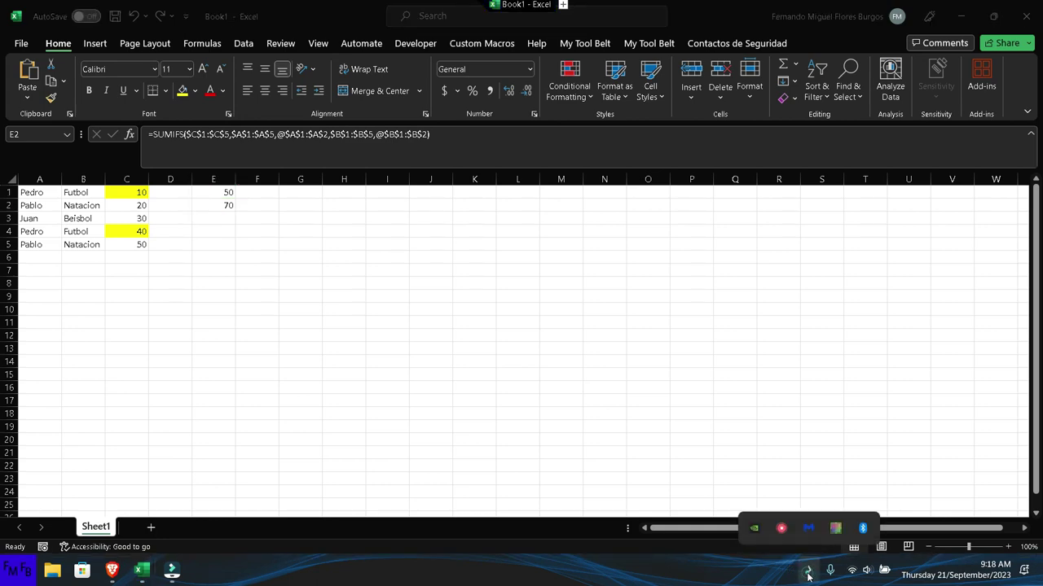